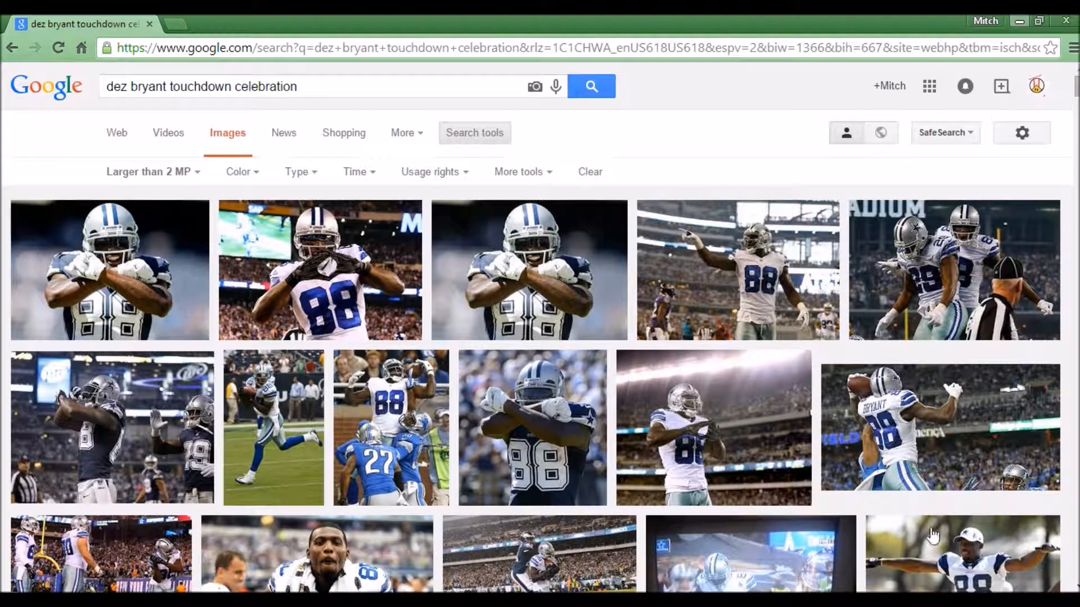
- Replace the image search query with "dez bryant" and run the search
{"action": "triple_click", "coordinate": [307, 86]}
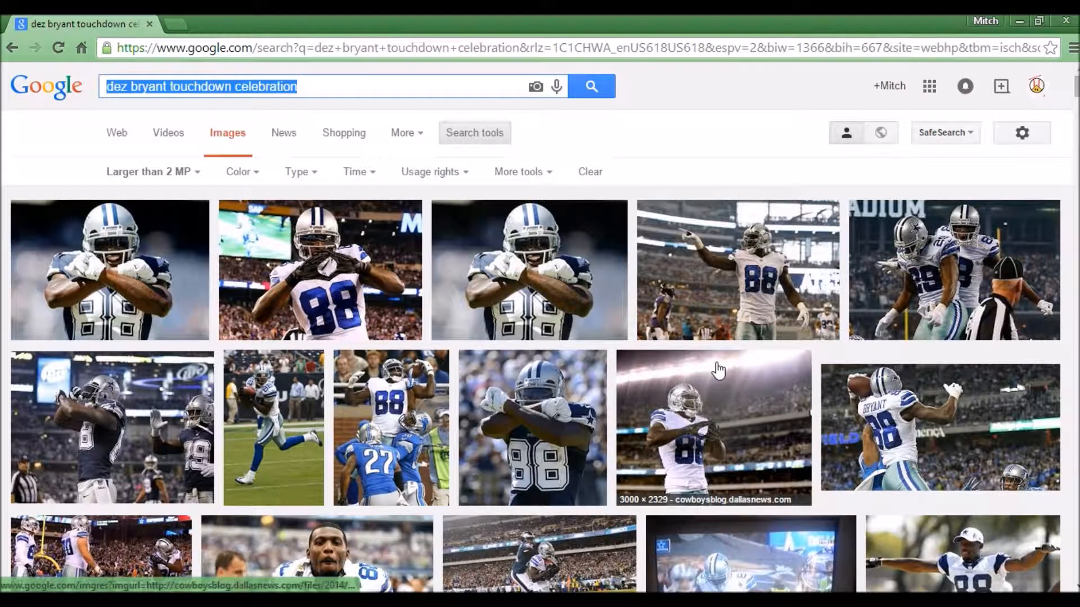
{"action": "key", "text": "BackSpace"}
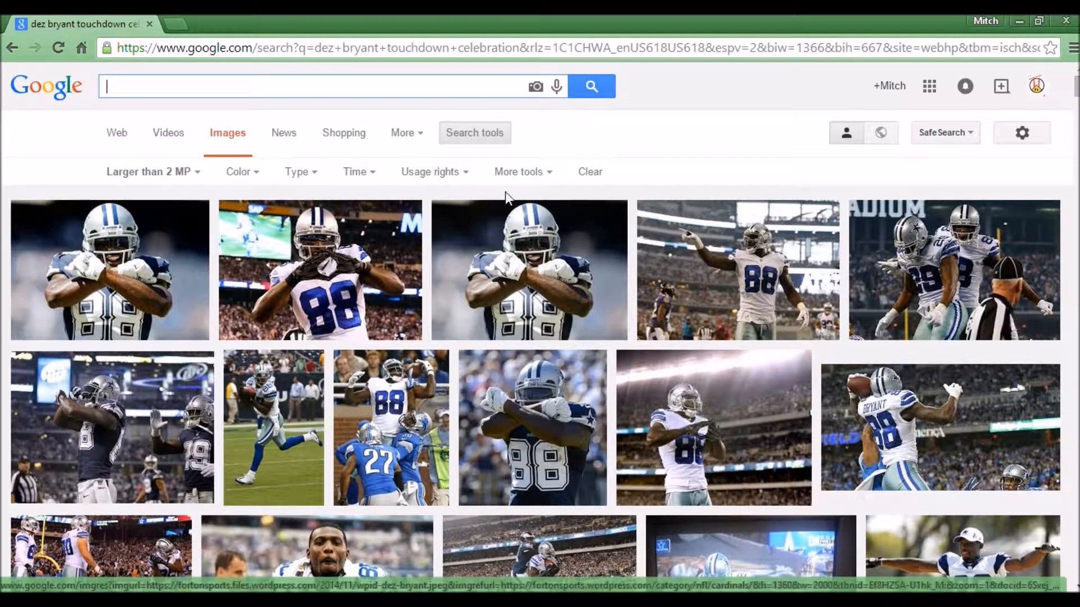
{"action": "type", "text": "dez"}
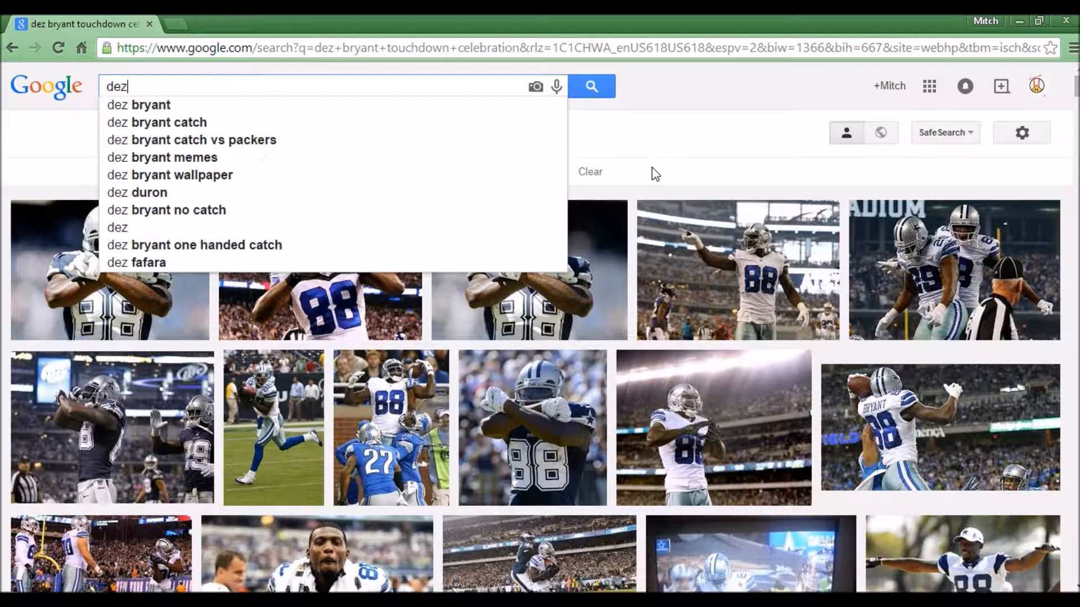
{"action": "left_click", "coordinate": [216, 105]}
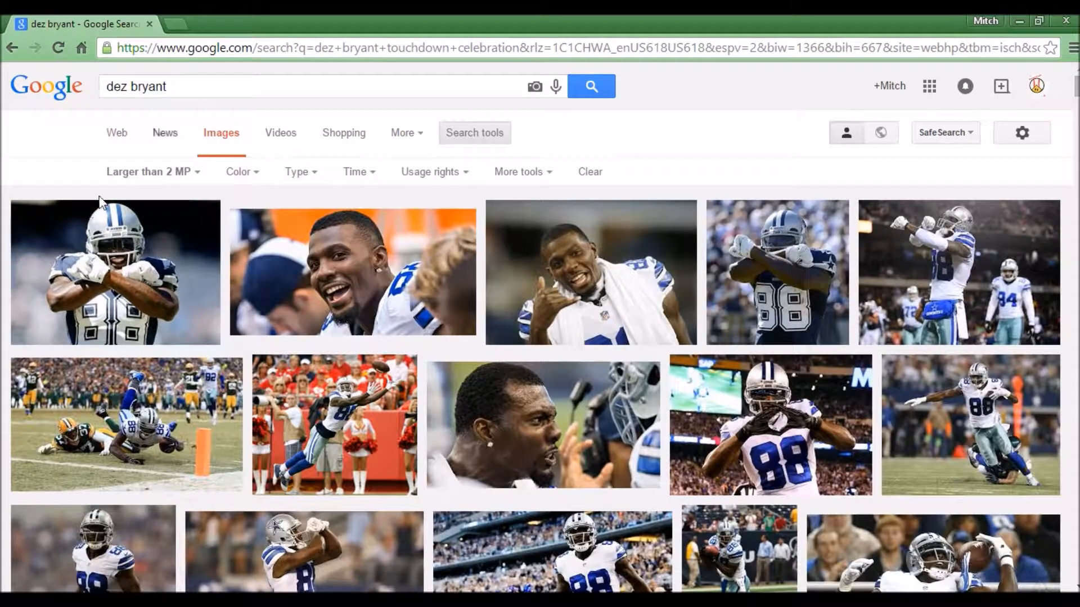
- Browse the image results and preview the photo of the helmeted player crossing his arms
{"action": "scroll", "coordinate": [163, 281], "scroll_direction": "down", "scroll_amount": 3}
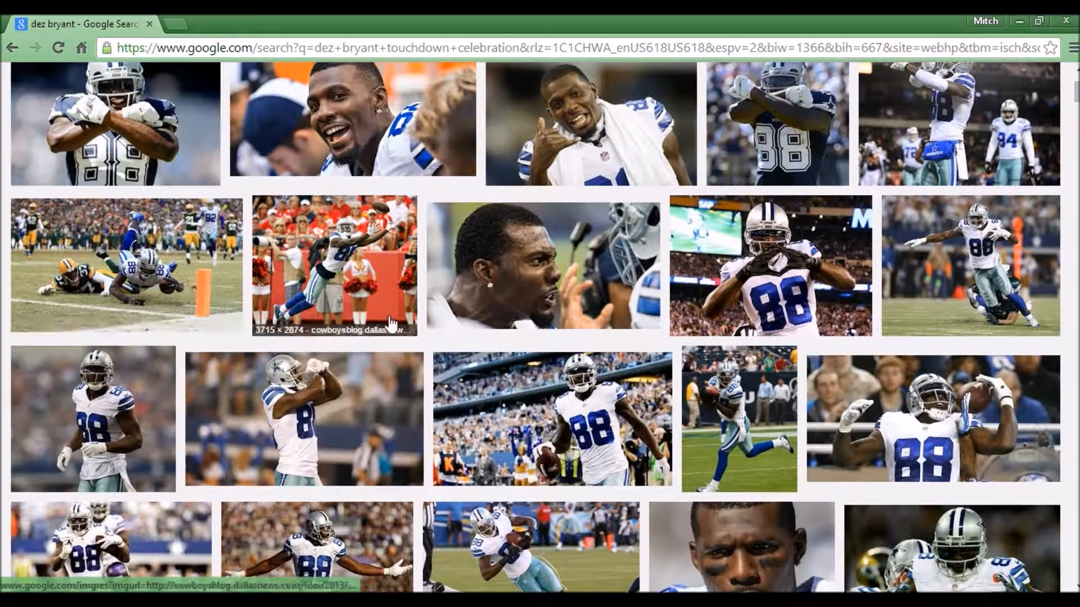
{"action": "left_click", "coordinate": [143, 151]}
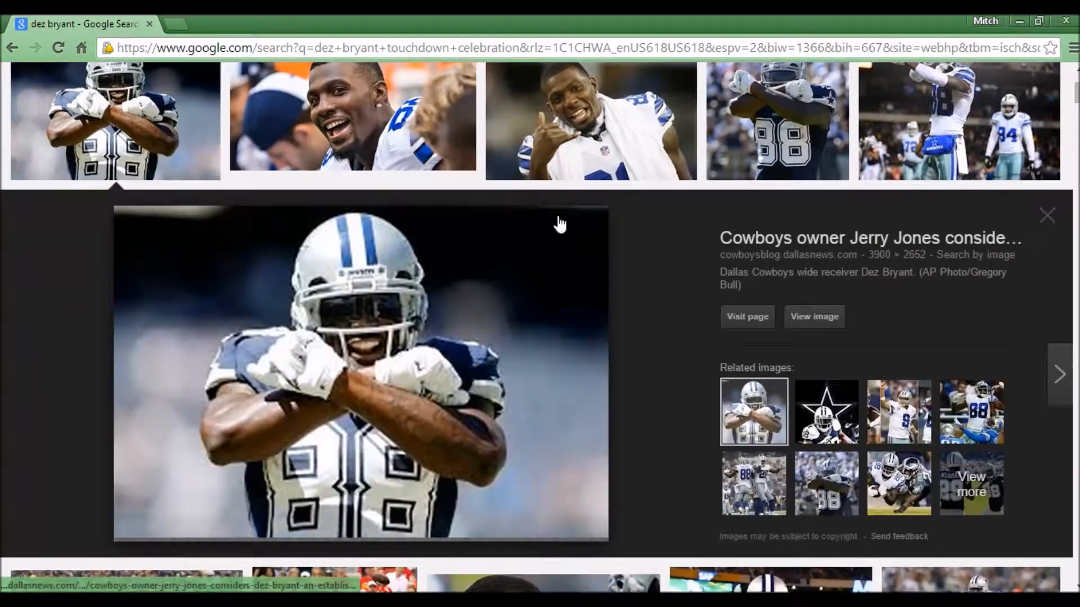
{"action": "scroll", "coordinate": [603, 405], "scroll_direction": "up", "scroll_amount": 3}
{"action": "scroll", "coordinate": [599, 199], "scroll_direction": "down", "scroll_amount": 7}
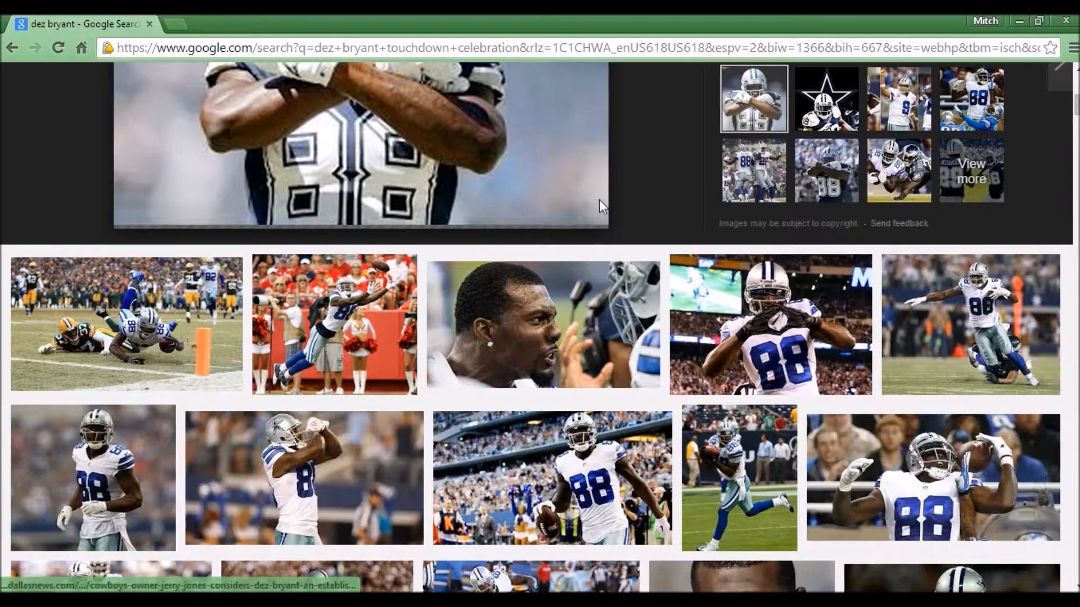
{"action": "scroll", "coordinate": [565, 239], "scroll_direction": "up", "scroll_amount": 6}
{"action": "scroll", "coordinate": [565, 238], "scroll_direction": "down", "scroll_amount": 1}
{"action": "scroll", "coordinate": [557, 316], "scroll_direction": "up", "scroll_amount": 1}
{"action": "scroll", "coordinate": [557, 319], "scroll_direction": "up", "scroll_amount": 1}
{"action": "scroll", "coordinate": [506, 326], "scroll_direction": "down", "scroll_amount": 2}
{"action": "scroll", "coordinate": [399, 296], "scroll_direction": "up", "scroll_amount": 1}
{"action": "scroll", "coordinate": [399, 297], "scroll_direction": "up", "scroll_amount": 1}
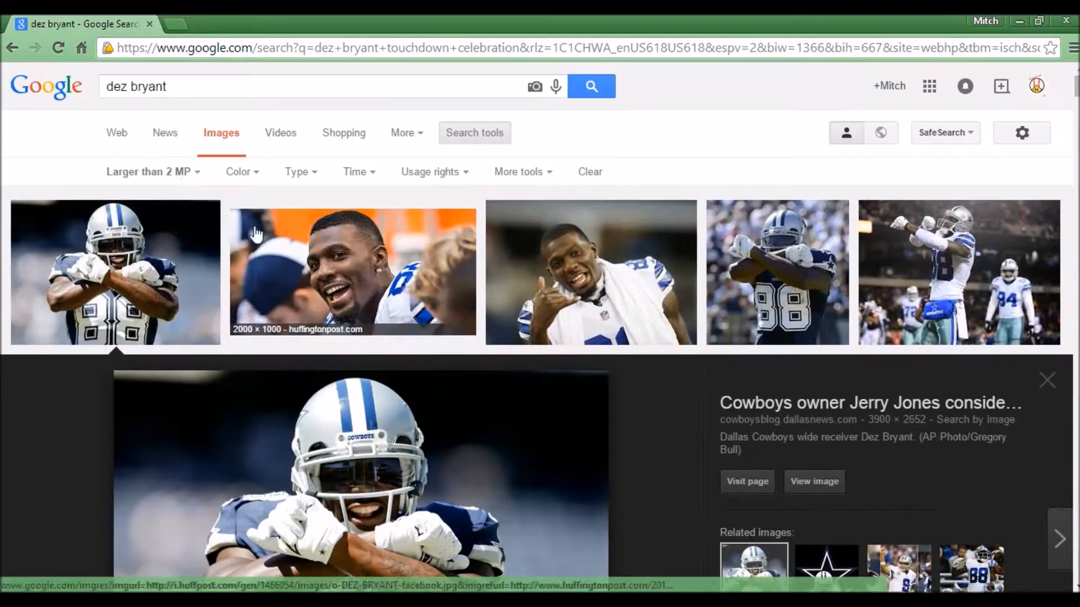
- Examine the "Larger than" resolution options of the image size filter, and return to the results from the photo's source page
{"action": "left_click", "coordinate": [189, 171]}
{"action": "mouse_move", "coordinate": [197, 293]}
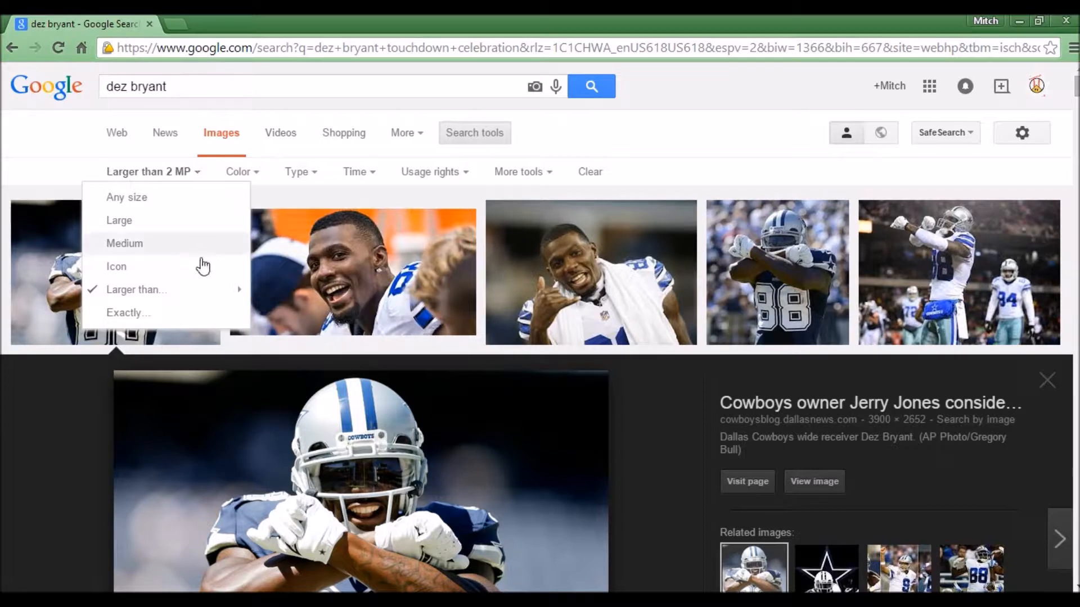
{"action": "left_click", "coordinate": [366, 354]}
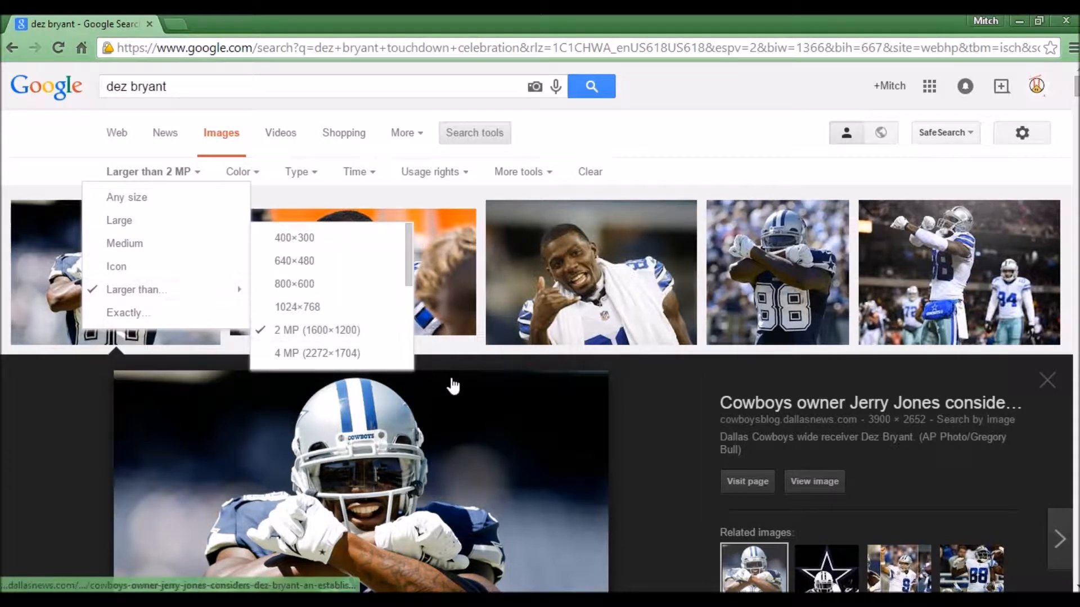
{"action": "left_click", "coordinate": [511, 395]}
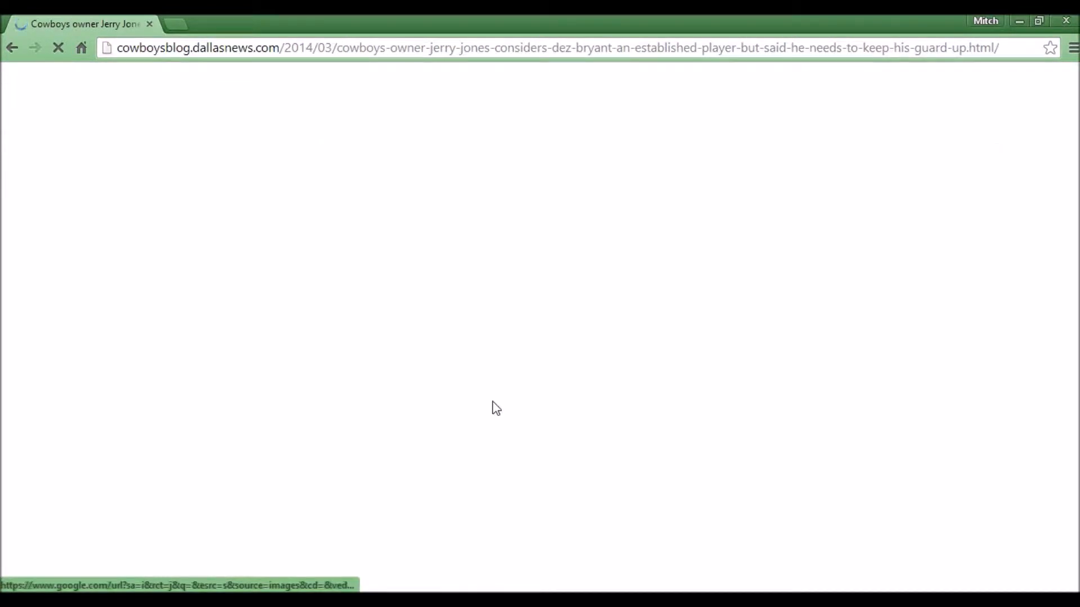
{"action": "left_click", "coordinate": [12, 47]}
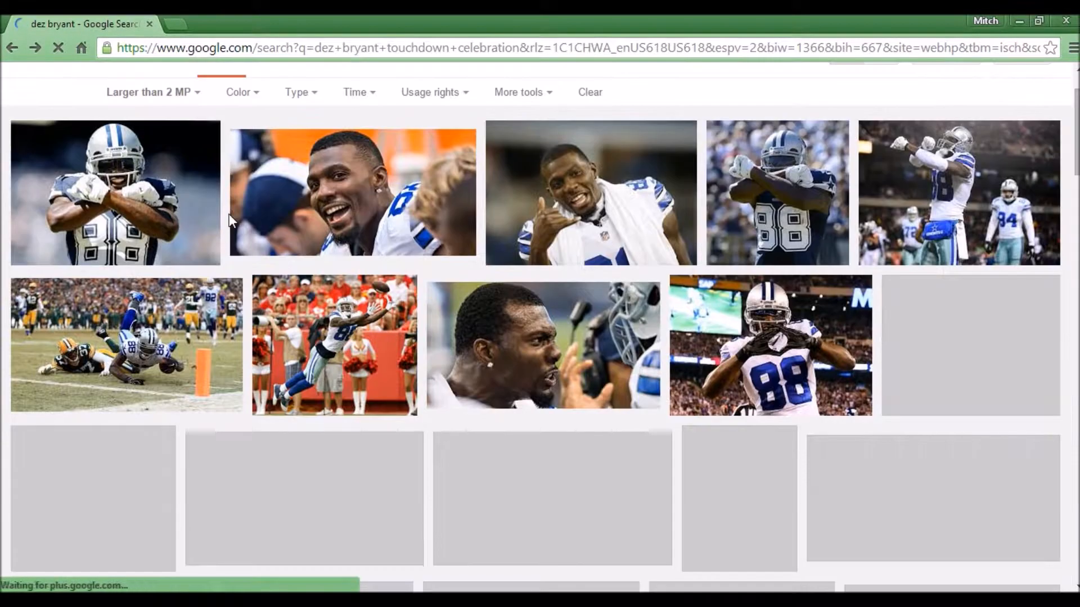
- Save the previewed crossed-arms photo to the Edits folder as COWBOYS_CHARGERS_FOOTBALL_33472517.jpg in JPEG format
{"action": "left_click", "coordinate": [207, 212]}
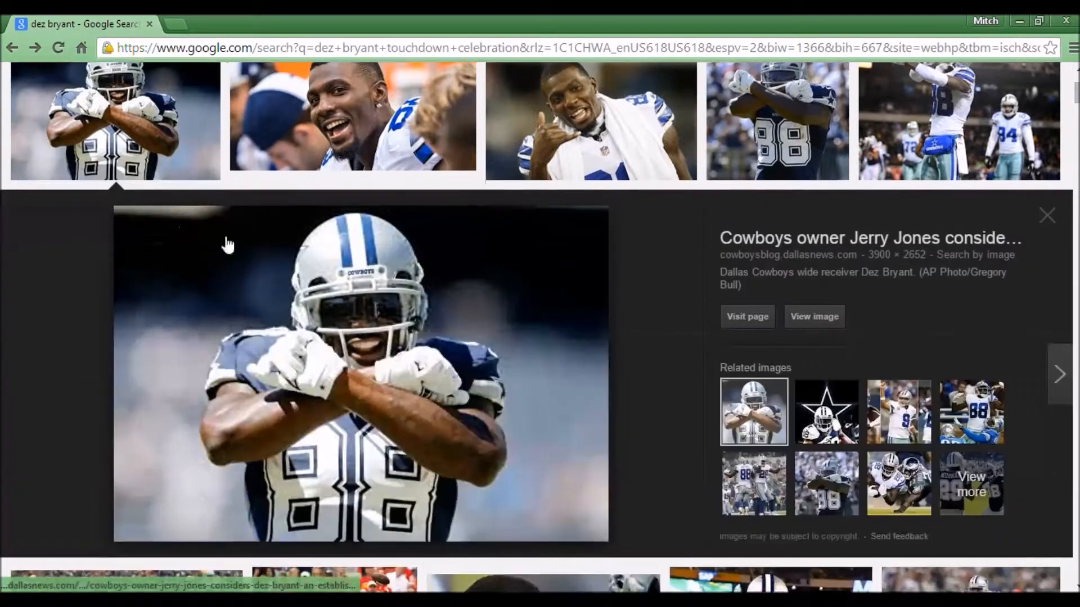
{"action": "right_click", "coordinate": [432, 326]}
{"action": "left_click", "coordinate": [524, 437]}
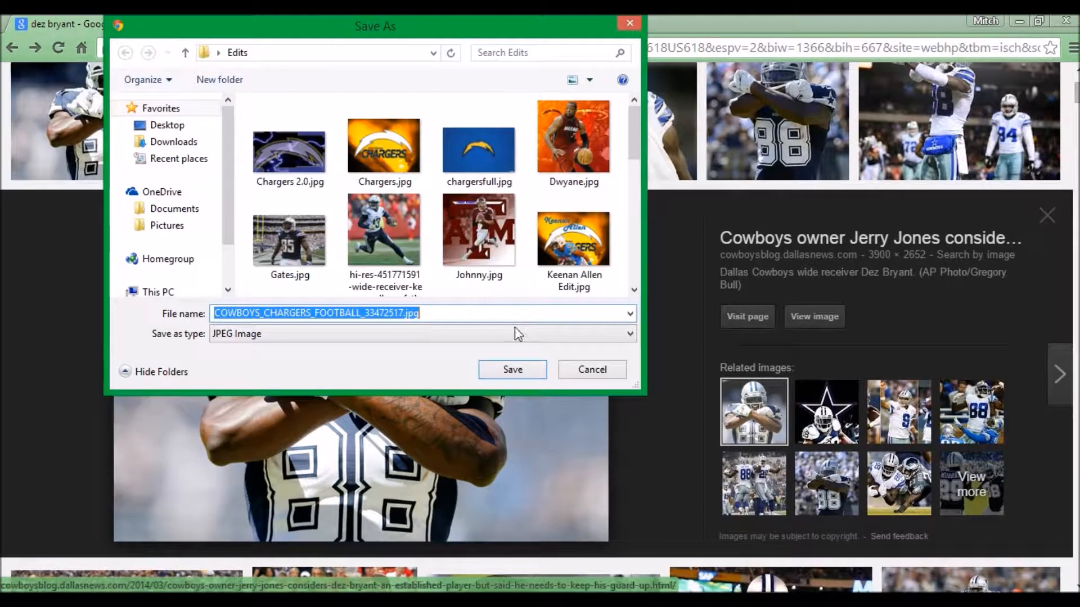
{"action": "left_click", "coordinate": [513, 370]}
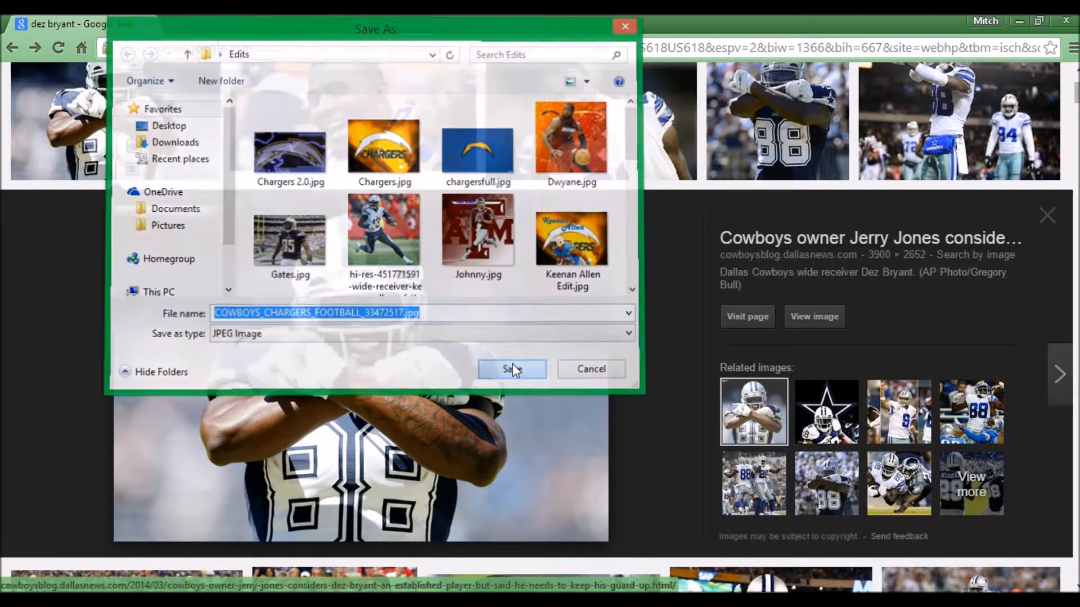
- Switch to Adobe Creative Cloud from the desktop and review its list of installed and available apps
{"action": "left_click", "coordinate": [1022, 22]}
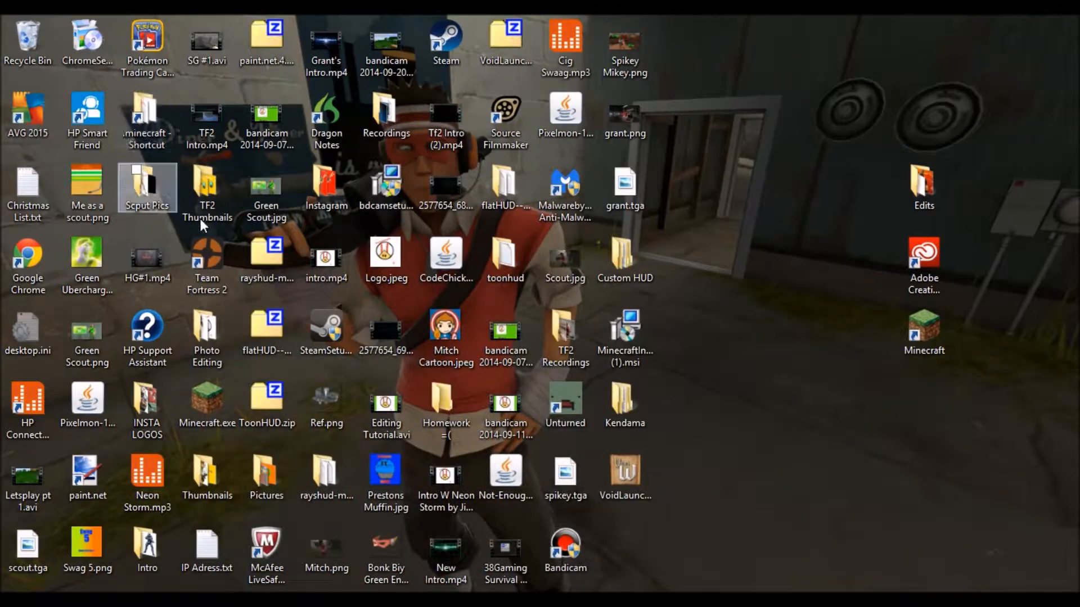
{"action": "left_click", "coordinate": [926, 256]}
{"action": "left_click", "coordinate": [925, 258]}
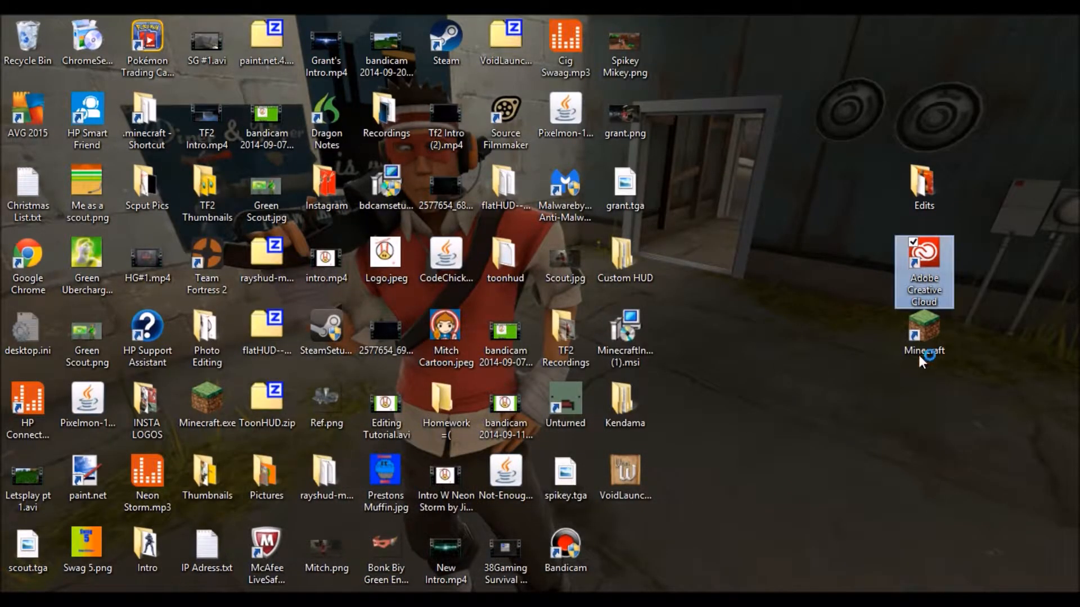
{"action": "left_click", "coordinate": [495, 98]}
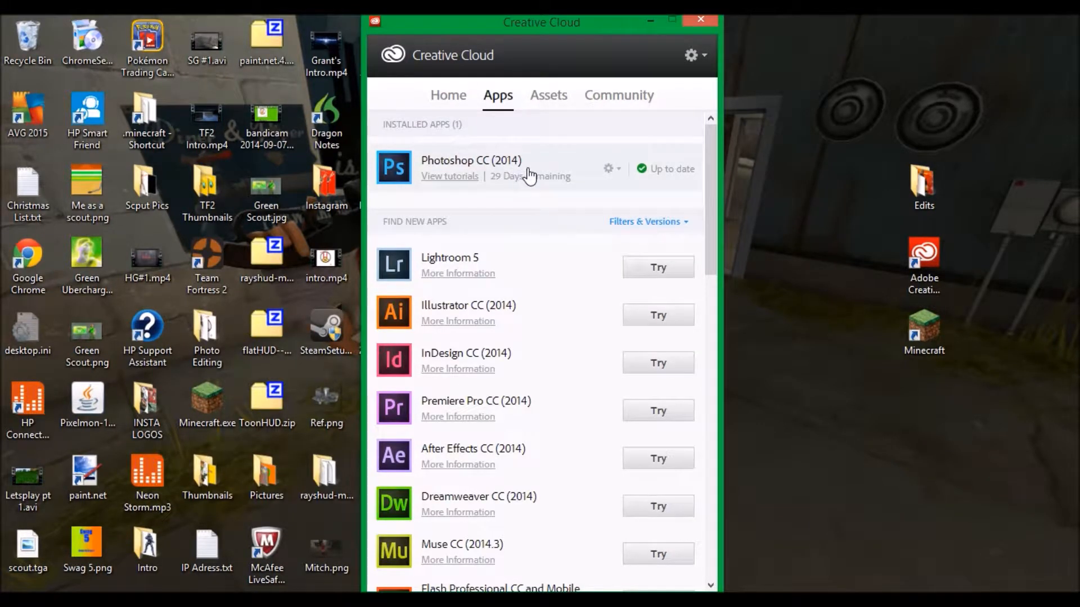
{"action": "scroll", "coordinate": [553, 246], "scroll_direction": "down", "scroll_amount": 3}
{"action": "scroll", "coordinate": [553, 250], "scroll_direction": "up", "scroll_amount": 3}
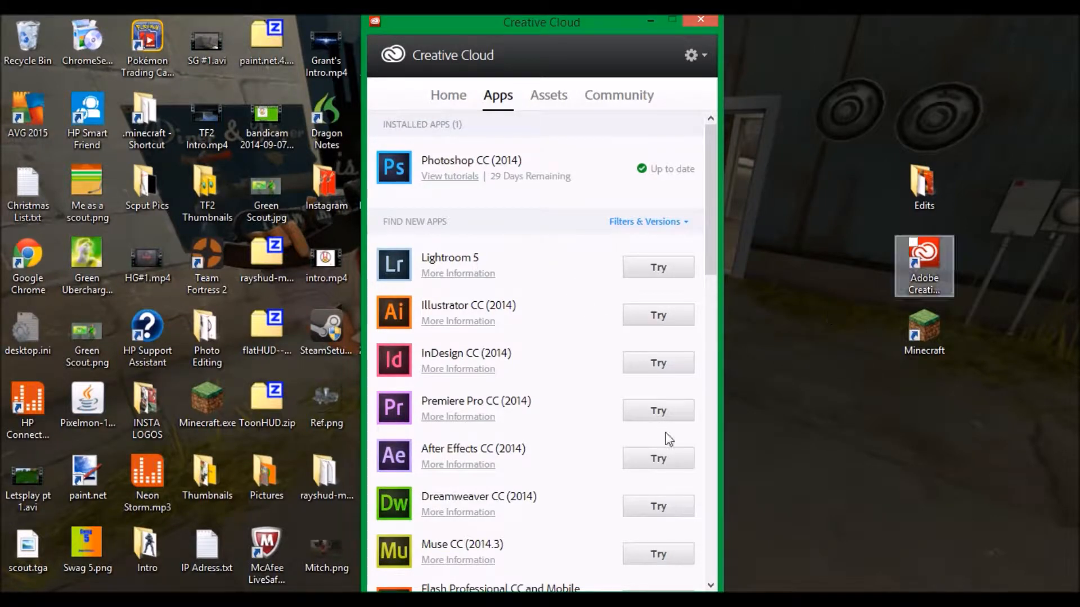
{"action": "left_click", "coordinate": [623, 22]}
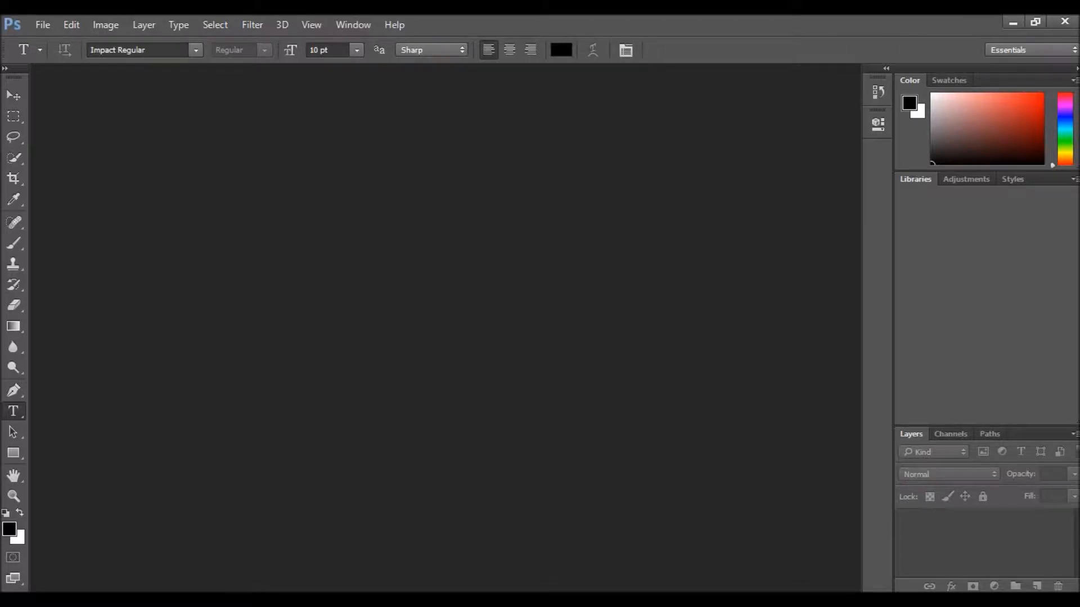
- Switch to Photoshop, dismiss the Welcome window and open COWBOYS_CHARGERS_FOOTBALL_33472517.jpg from the Edits folder
{"action": "left_click", "coordinate": [35, 19]}
{"action": "left_click", "coordinate": [34, 20]}
{"action": "left_click", "coordinate": [40, 24]}
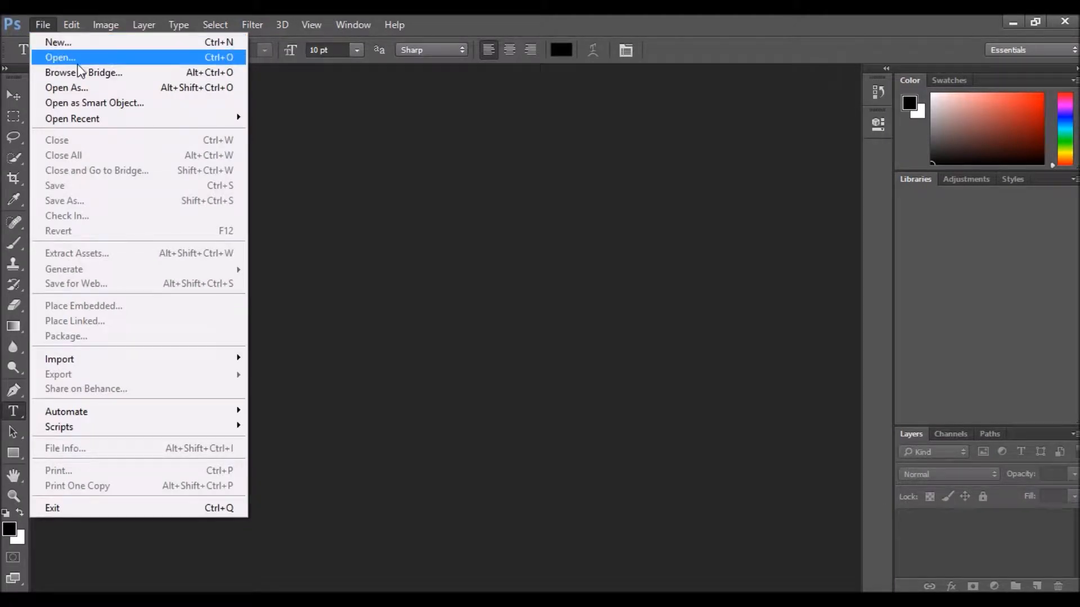
{"action": "left_click", "coordinate": [79, 58]}
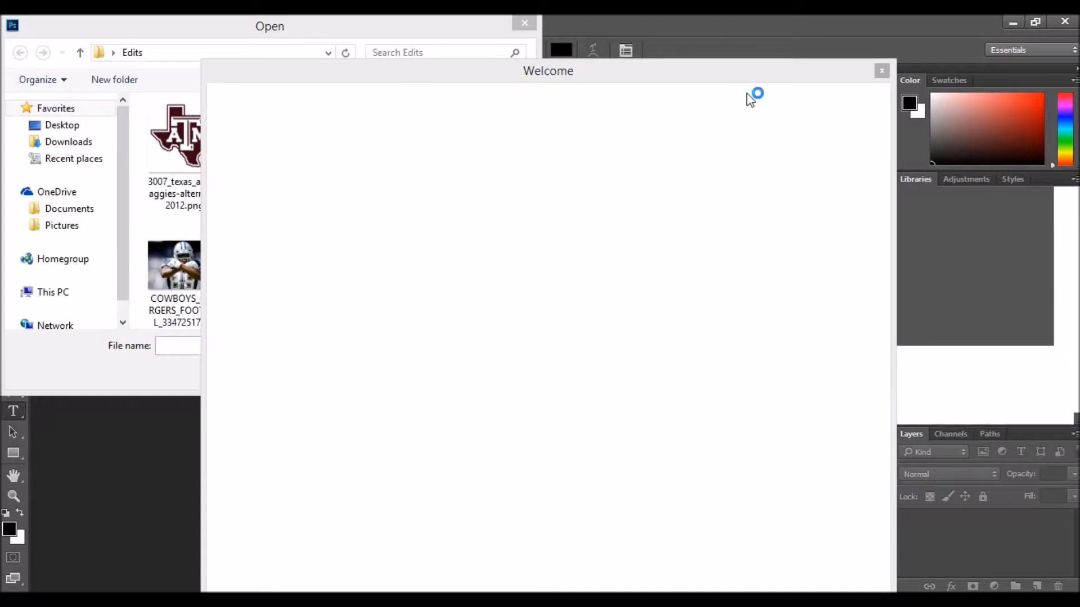
{"action": "left_click", "coordinate": [881, 71]}
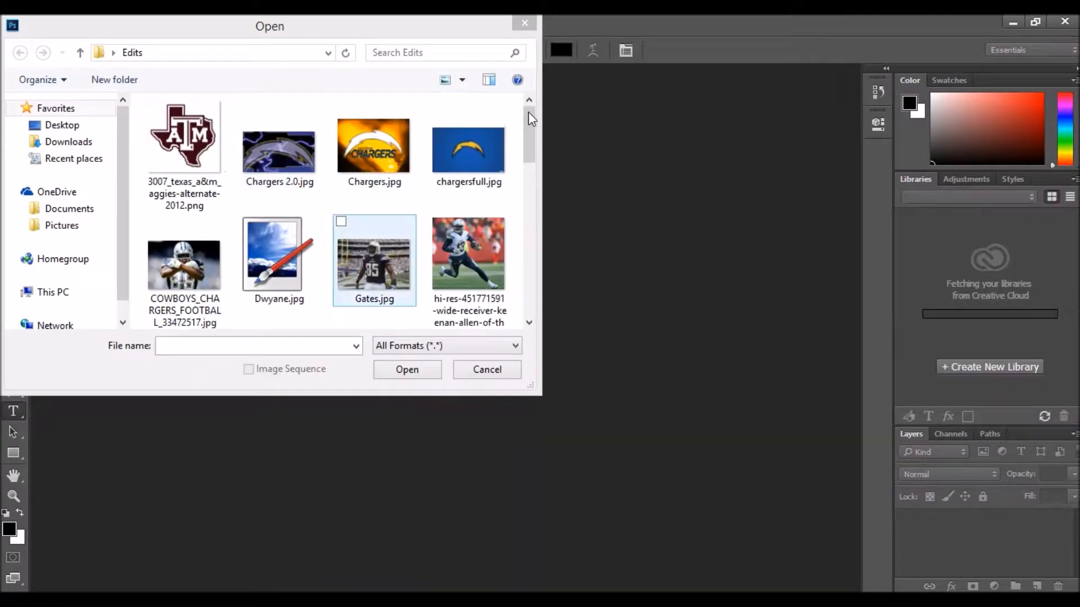
{"action": "left_click_drag", "start_coordinate": [529, 140], "coordinate": [514, 203]}
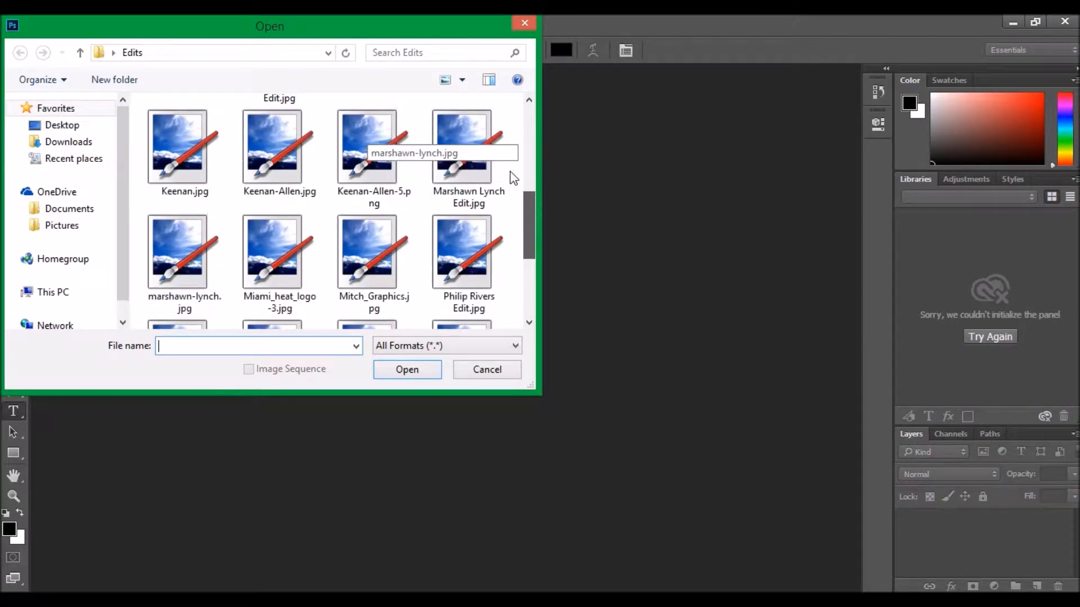
{"action": "scroll", "coordinate": [514, 178], "scroll_direction": "up", "scroll_amount": 1}
{"action": "scroll", "coordinate": [513, 142], "scroll_direction": "up", "scroll_amount": 1}
{"action": "scroll", "coordinate": [514, 143], "scroll_direction": "up", "scroll_amount": 1}
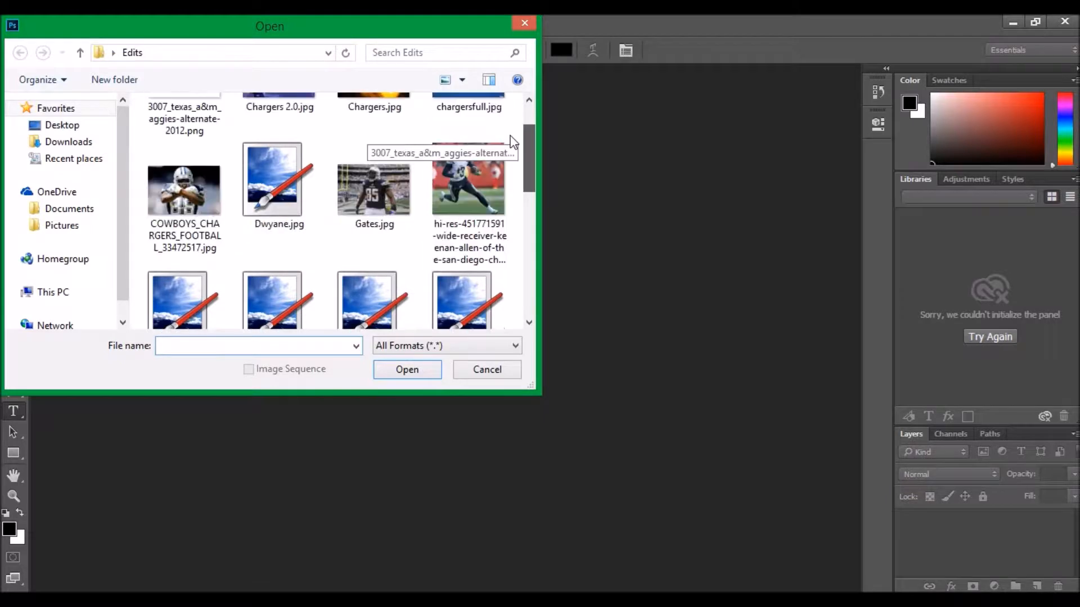
{"action": "scroll", "coordinate": [510, 131], "scroll_direction": "up", "scroll_amount": 1}
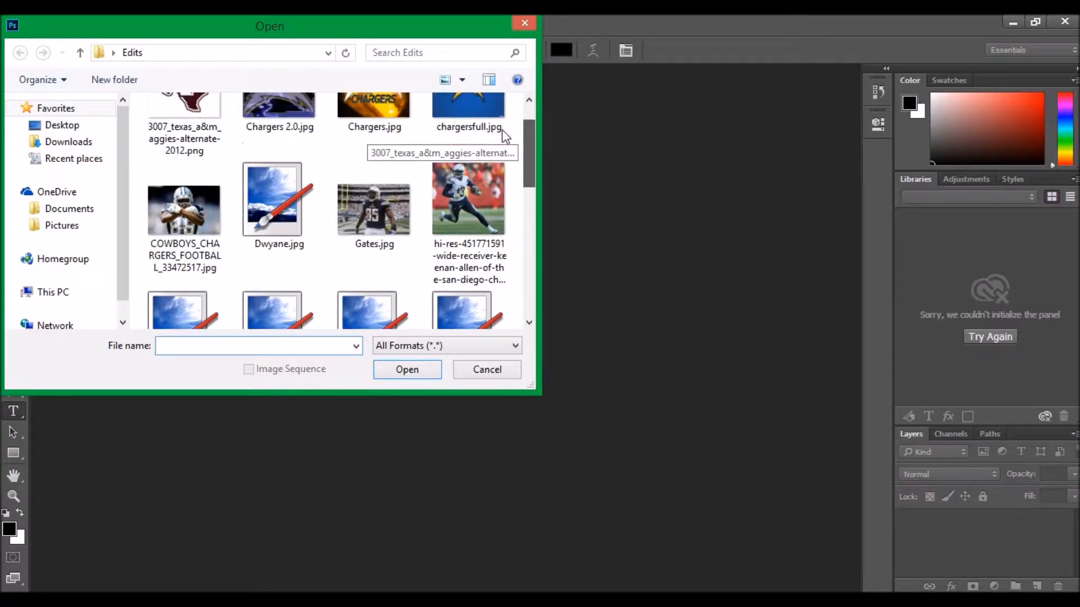
{"action": "left_click", "coordinate": [149, 231]}
{"action": "left_click", "coordinate": [394, 370]}
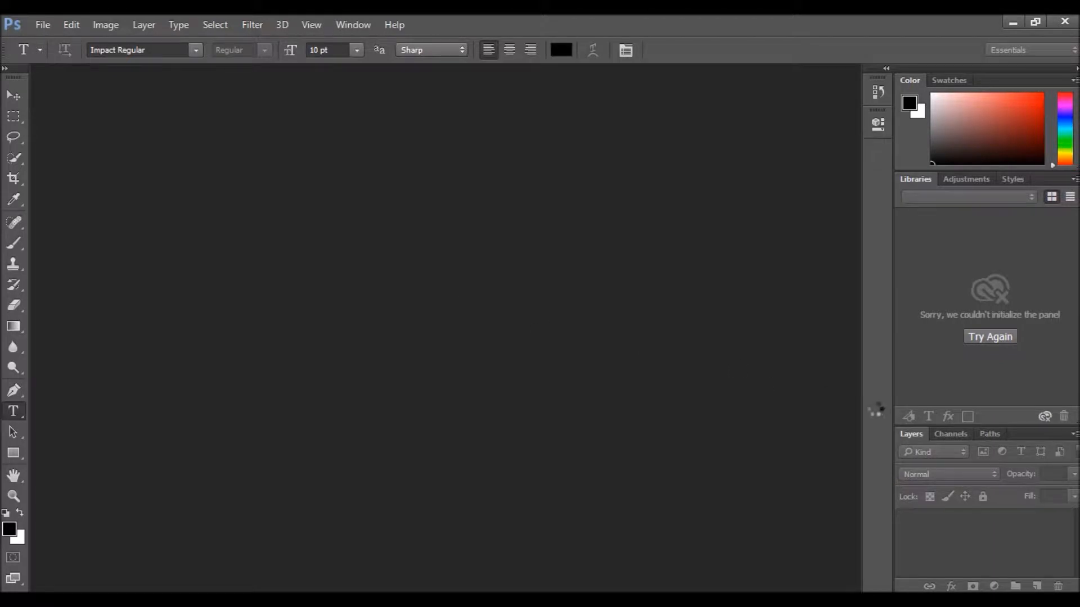
- Crop the photo to a 1:1 square centred on the player
{"action": "left_click", "coordinate": [14, 178]}
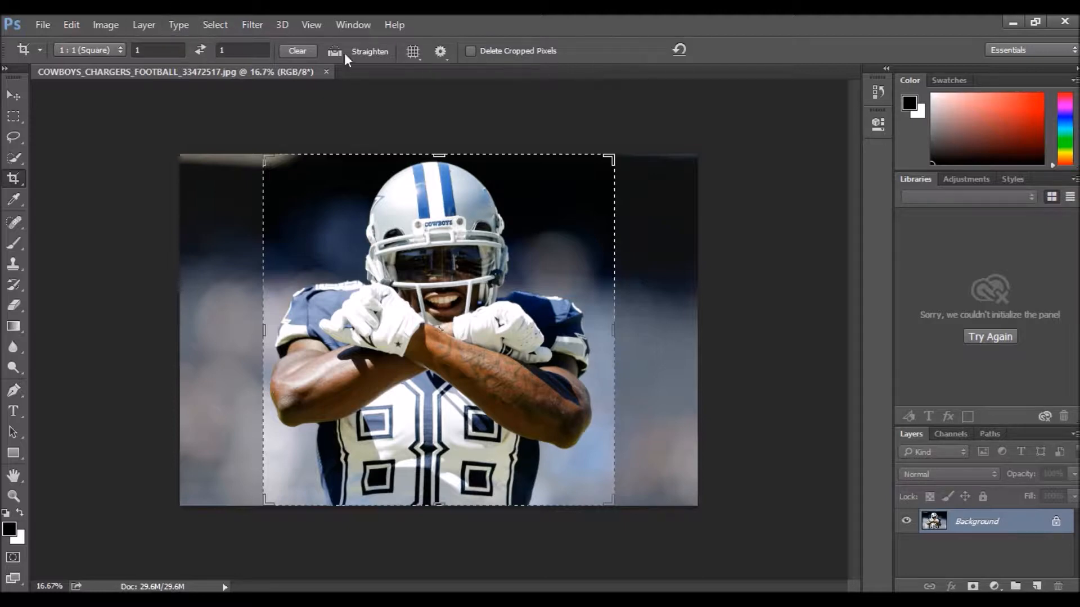
{"action": "left_click", "coordinate": [398, 163]}
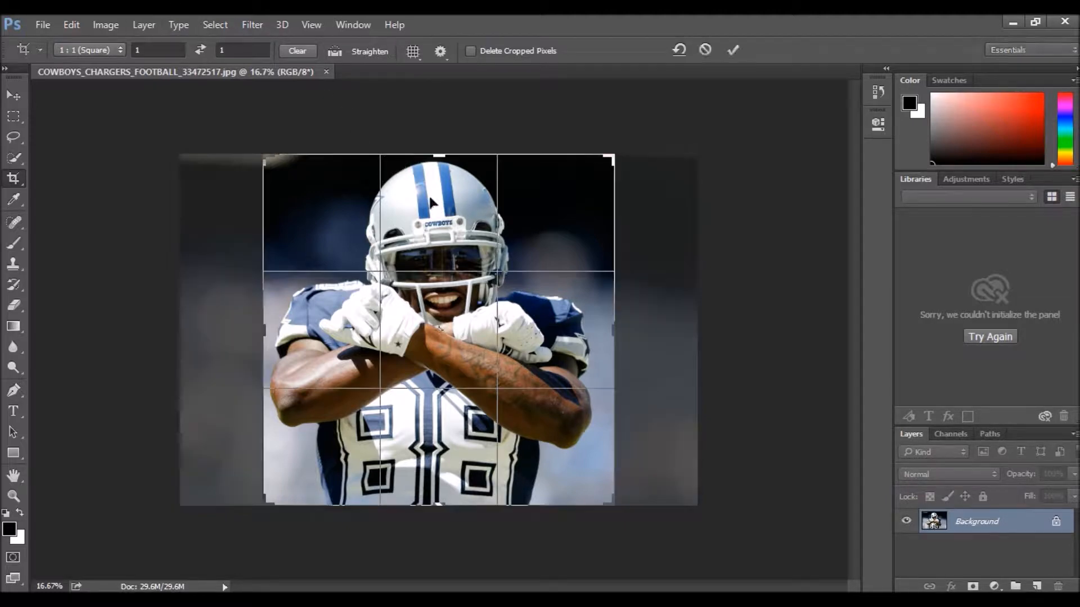
{"action": "left_click", "coordinate": [732, 49]}
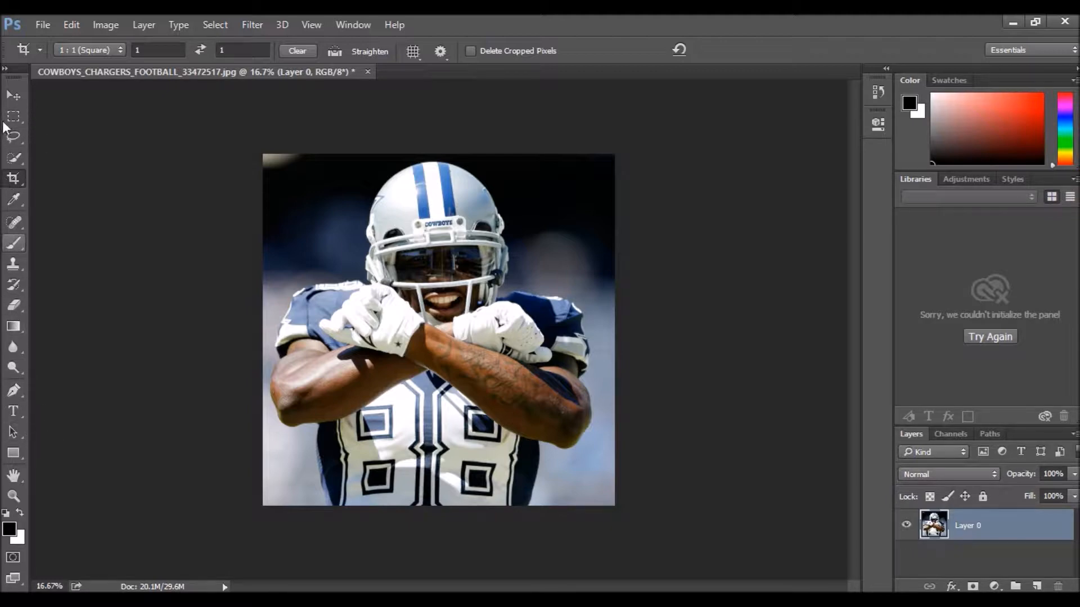
- Quick-select the player's right shoulder, sleeve, gloved fist and bare arm as a new selection
{"action": "left_click", "coordinate": [13, 158]}
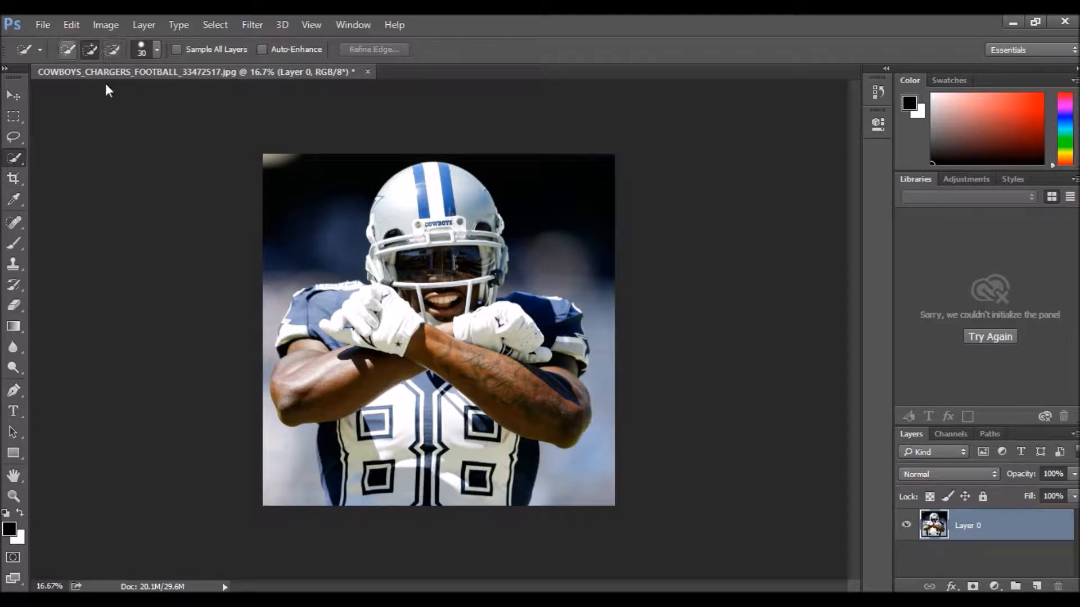
{"action": "left_click", "coordinate": [89, 49]}
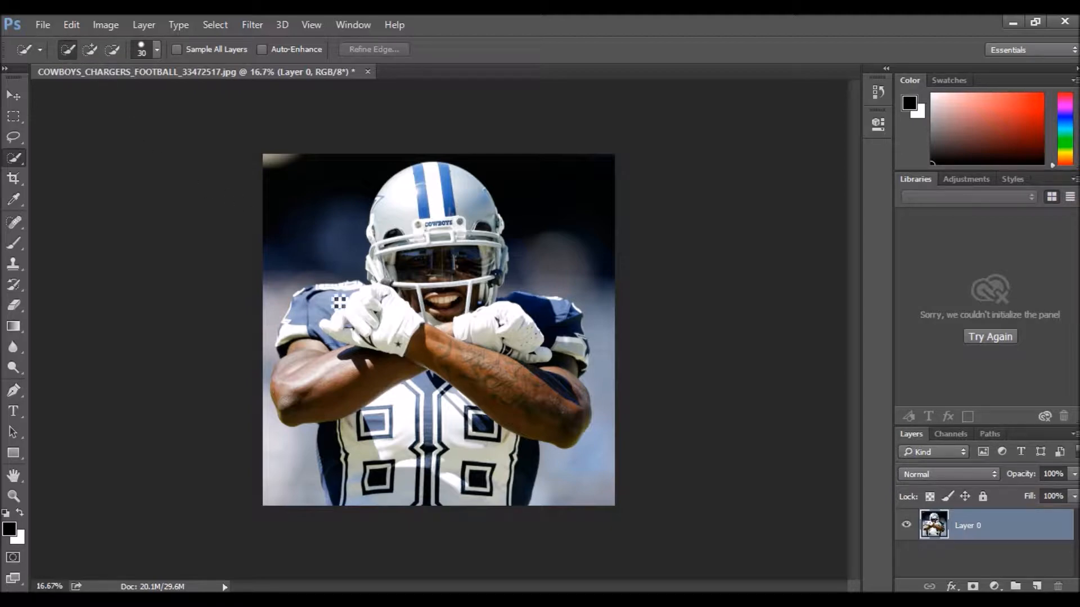
{"action": "left_click", "coordinate": [320, 318]}
{"action": "left_click_drag", "start_coordinate": [320, 318], "coordinate": [364, 329]}
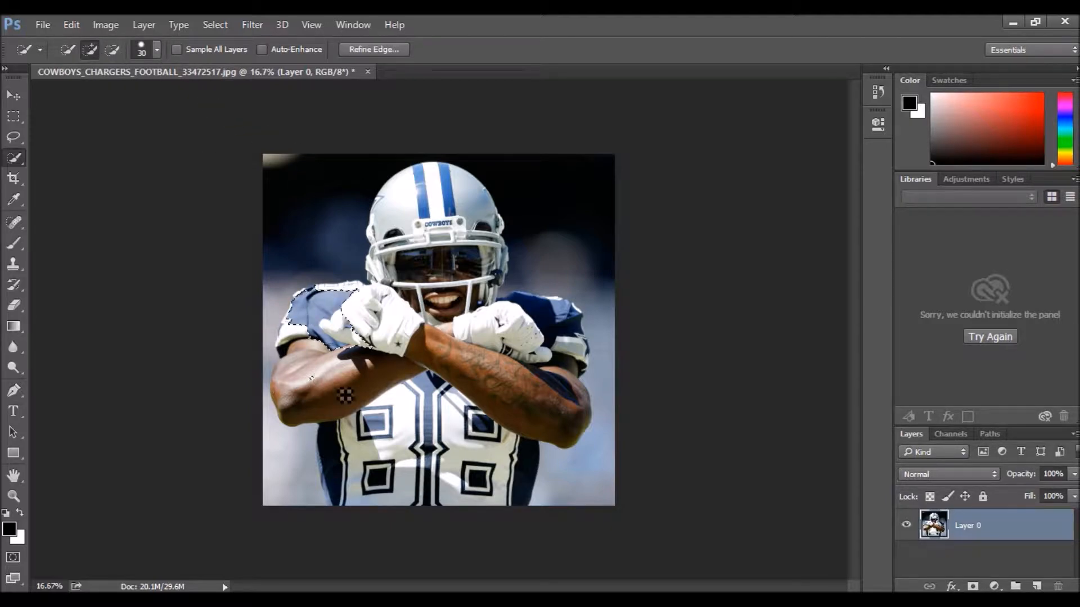
{"action": "left_click_drag", "start_coordinate": [362, 390], "coordinate": [356, 386]}
{"action": "left_click", "coordinate": [297, 338]}
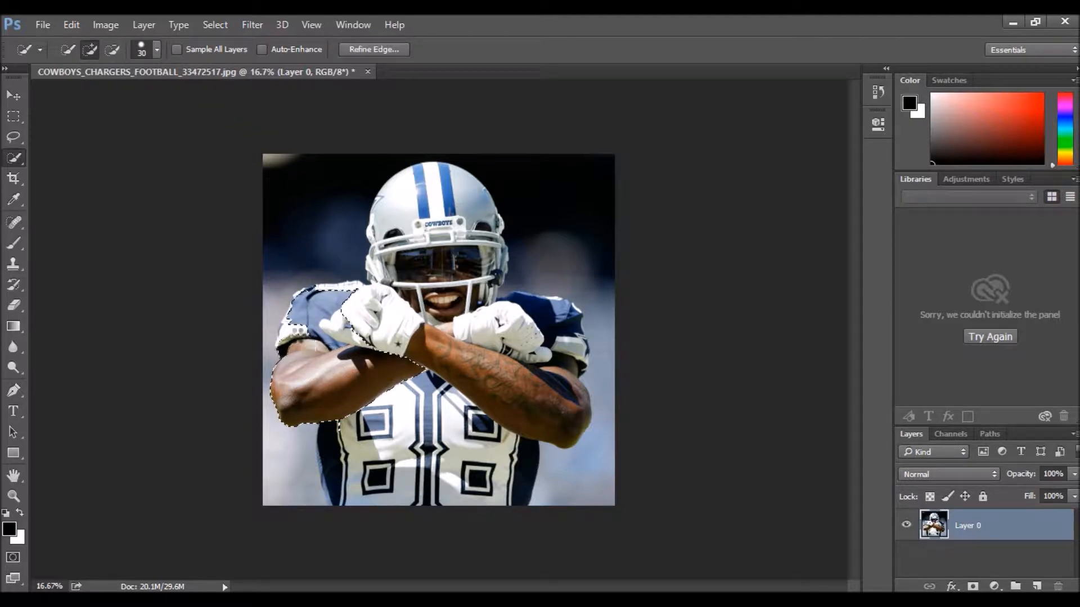
{"action": "mouse_move", "coordinate": [287, 332]}
{"action": "left_mouse_down"}
{"action": "mouse_move", "coordinate": [359, 320]}
{"action": "mouse_move", "coordinate": [346, 296]}
{"action": "mouse_move", "coordinate": [315, 302]}
{"action": "left_mouse_up"}
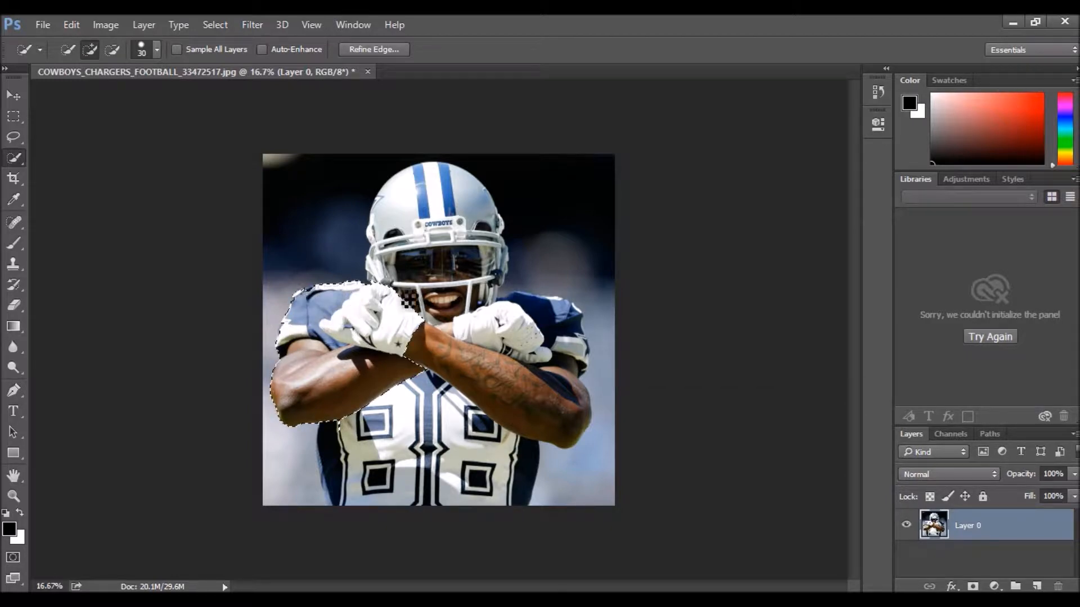
- Add the helmet, visor, face mask and the face area behind the mask to the selection
{"action": "mouse_move", "coordinate": [414, 209]}
{"action": "left_mouse_down"}
{"action": "mouse_move", "coordinate": [390, 184]}
{"action": "mouse_move", "coordinate": [414, 208]}
{"action": "mouse_move", "coordinate": [475, 221]}
{"action": "left_mouse_up"}
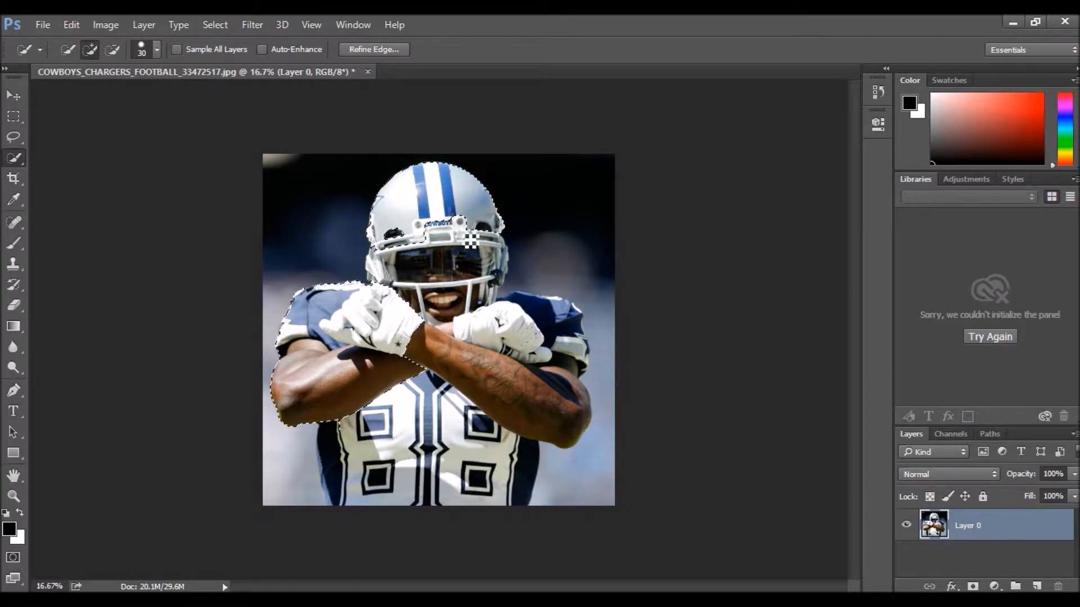
{"action": "left_click_drag", "start_coordinate": [463, 261], "coordinate": [436, 264]}
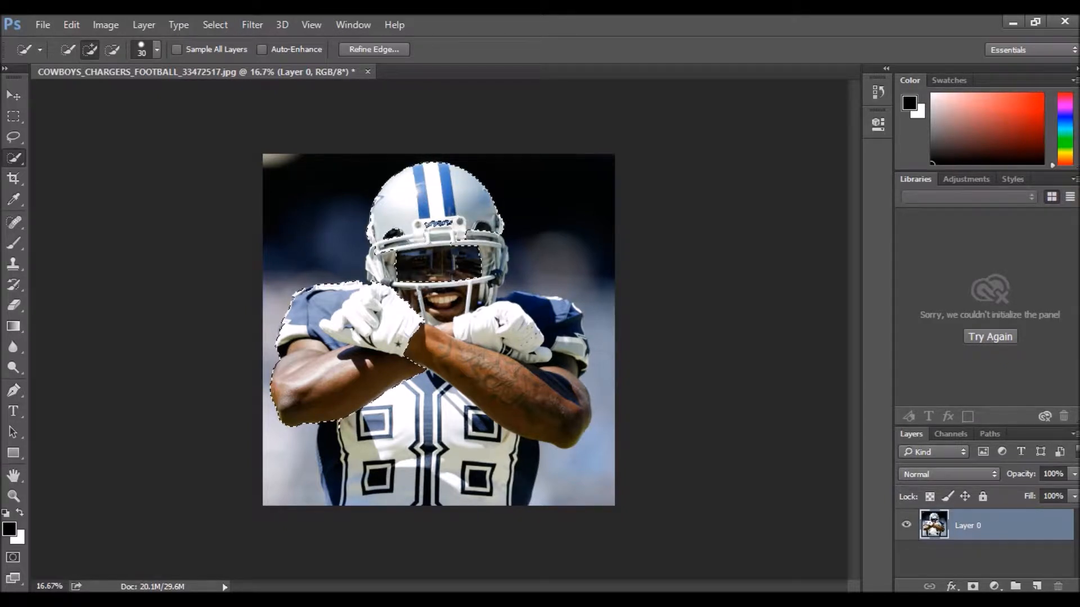
{"action": "left_click_drag", "start_coordinate": [407, 293], "coordinate": [426, 311]}
{"action": "left_click_drag", "start_coordinate": [422, 237], "coordinate": [403, 246]}
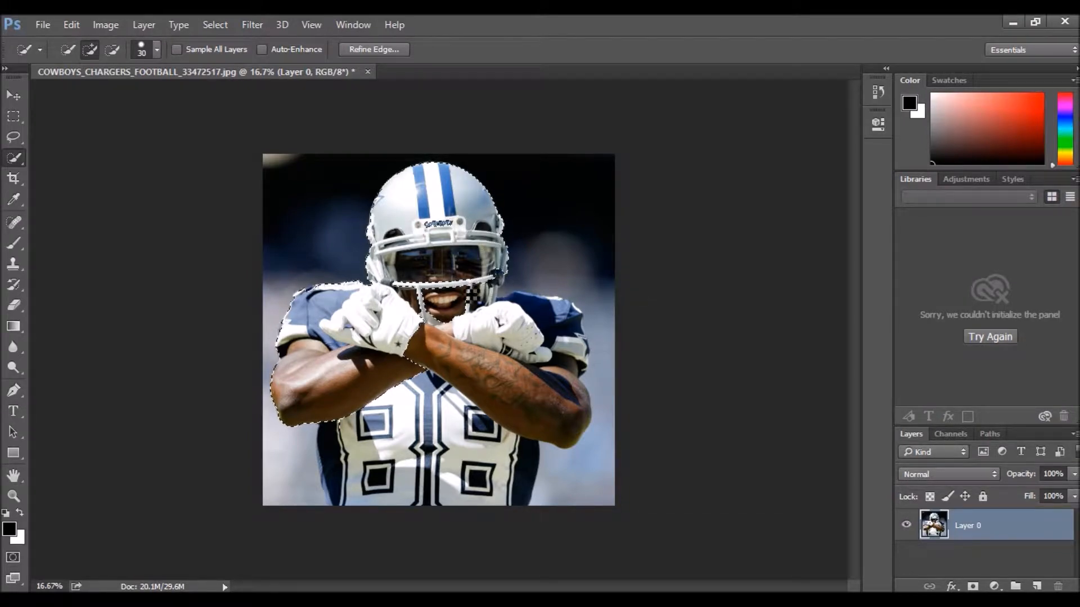
{"action": "left_click", "coordinate": [459, 318]}
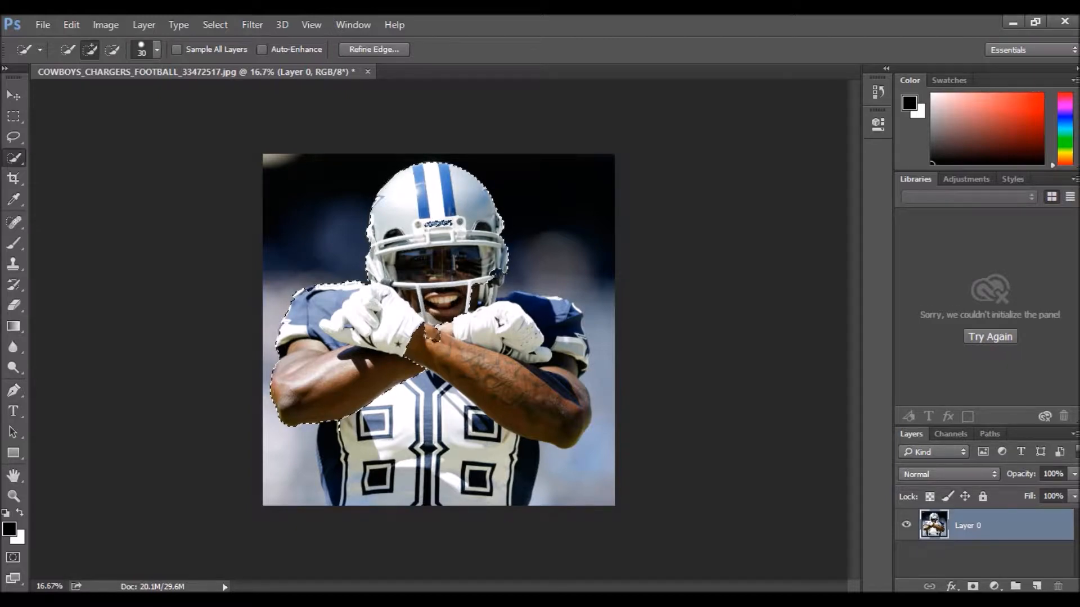
- Extend the selection over the tattooed forearm and elbow, the second glove and the shoulder and sleeve above it
{"action": "left_click", "coordinate": [460, 358]}
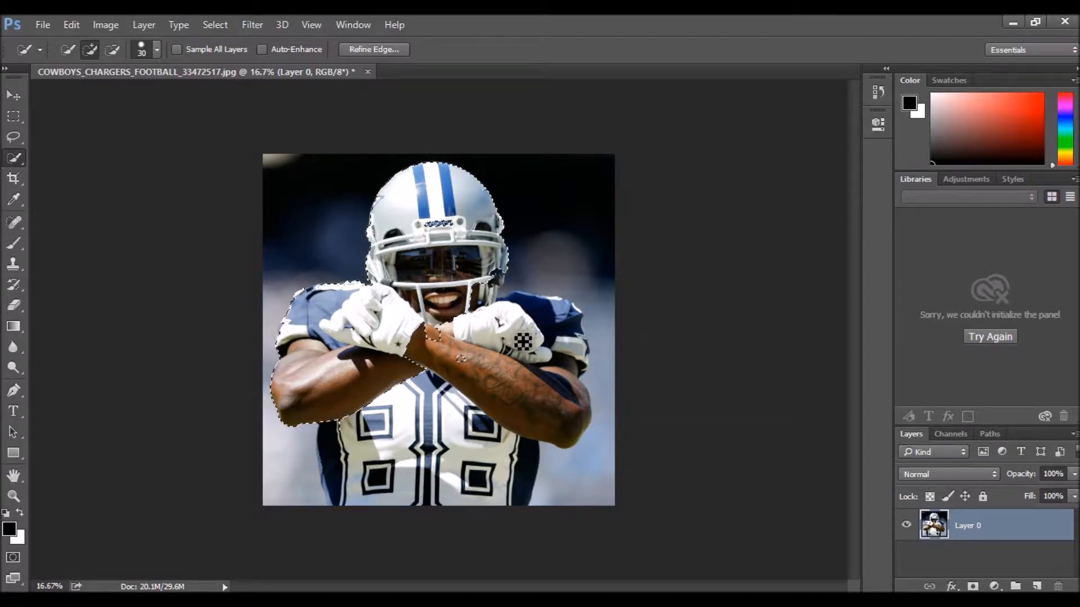
{"action": "left_click", "coordinate": [585, 364]}
{"action": "left_click", "coordinate": [596, 368]}
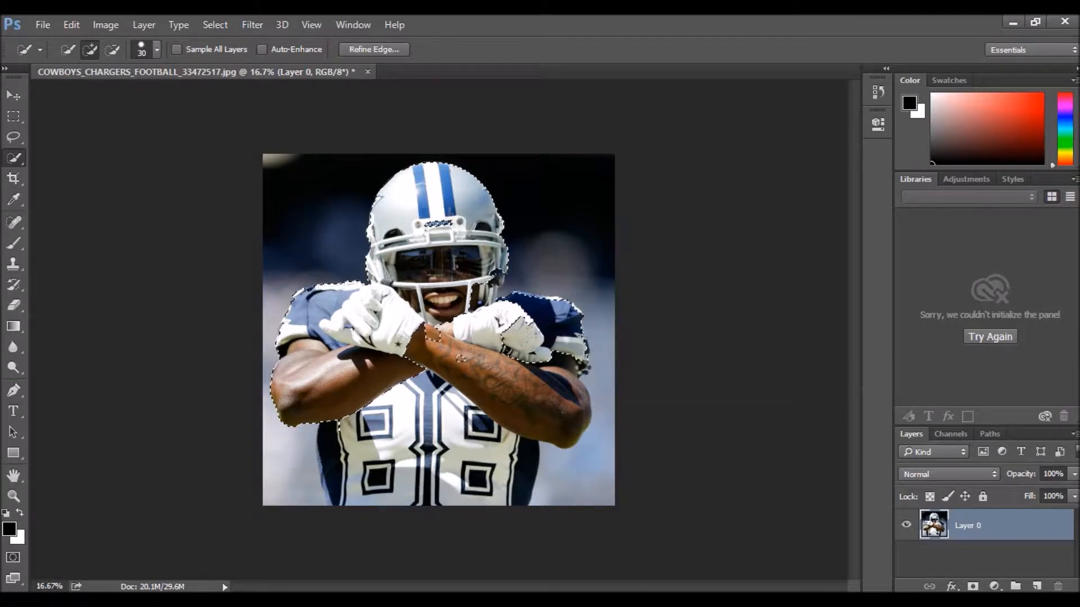
{"action": "left_click_drag", "start_coordinate": [554, 399], "coordinate": [519, 401]}
- Add the jersey's chest, numbers and dark side panels down to the photo's lower edge to the selection
{"action": "left_click_drag", "start_coordinate": [467, 425], "coordinate": [454, 421]}
{"action": "left_click", "coordinate": [402, 452]}
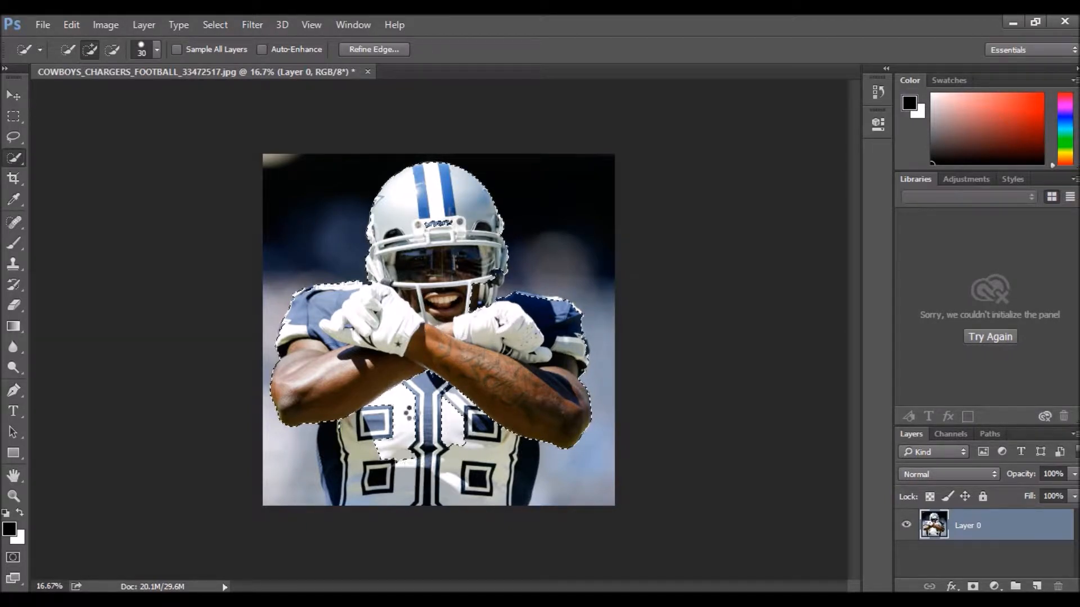
{"action": "mouse_move", "coordinate": [427, 400]}
{"action": "left_mouse_down"}
{"action": "mouse_move", "coordinate": [405, 459]}
{"action": "mouse_move", "coordinate": [394, 381]}
{"action": "mouse_move", "coordinate": [443, 441]}
{"action": "mouse_move", "coordinate": [427, 444]}
{"action": "mouse_move", "coordinate": [436, 478]}
{"action": "mouse_move", "coordinate": [412, 489]}
{"action": "mouse_move", "coordinate": [419, 498]}
{"action": "mouse_move", "coordinate": [359, 482]}
{"action": "mouse_move", "coordinate": [377, 478]}
{"action": "mouse_move", "coordinate": [387, 491]}
{"action": "mouse_move", "coordinate": [360, 446]}
{"action": "mouse_move", "coordinate": [366, 474]}
{"action": "left_mouse_up"}
{"action": "left_click_drag", "start_coordinate": [329, 471], "coordinate": [331, 442]}
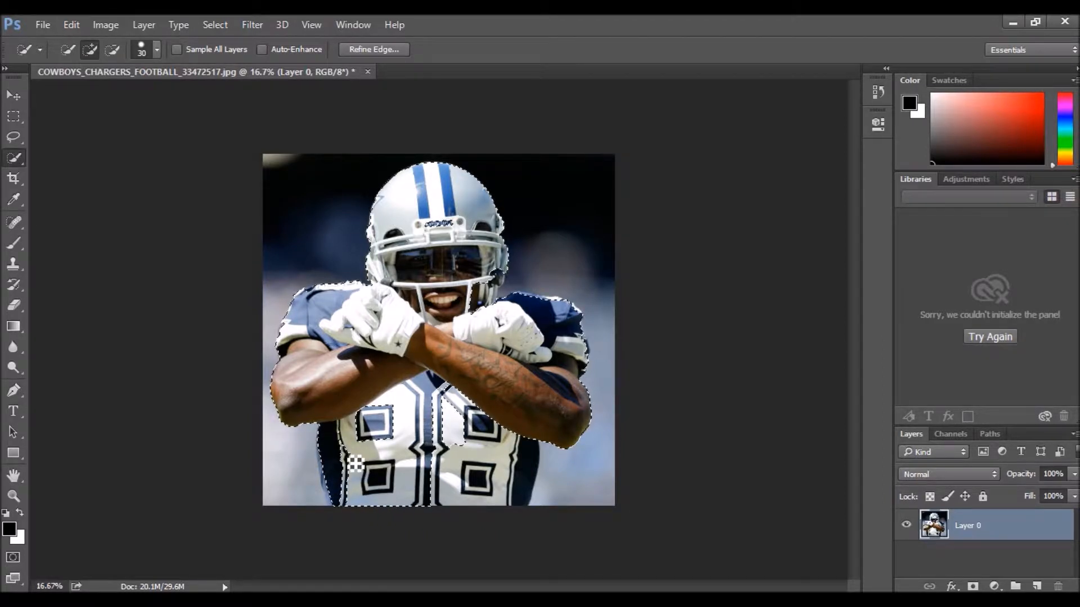
{"action": "left_click_drag", "start_coordinate": [382, 498], "coordinate": [523, 499]}
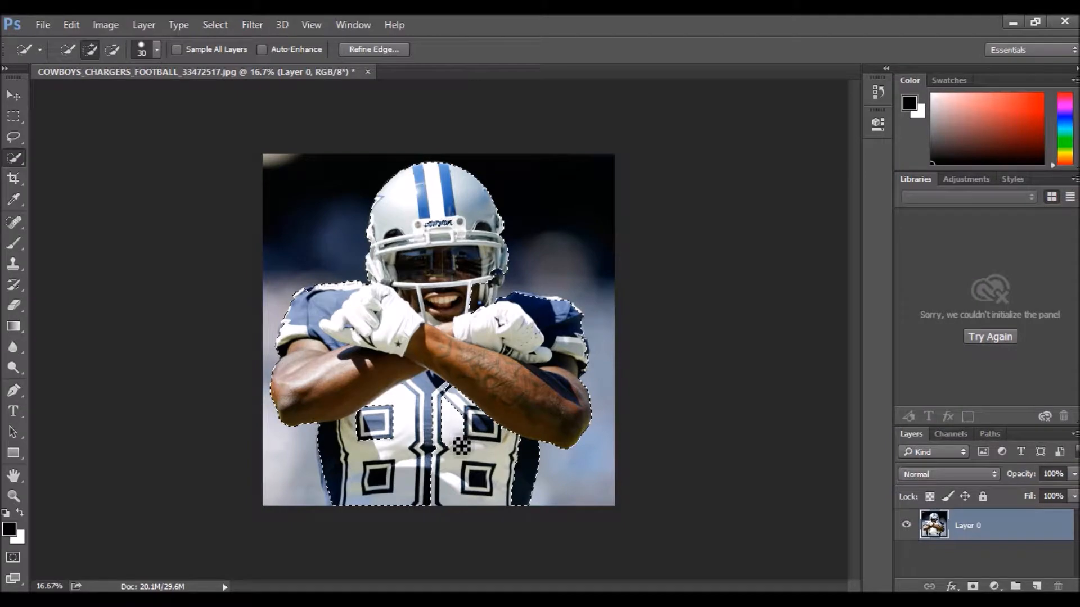
{"action": "mouse_move", "coordinate": [458, 442]}
{"action": "left_mouse_down"}
{"action": "mouse_move", "coordinate": [488, 465]}
{"action": "mouse_move", "coordinate": [478, 456]}
{"action": "mouse_move", "coordinate": [457, 484]}
{"action": "left_mouse_up"}
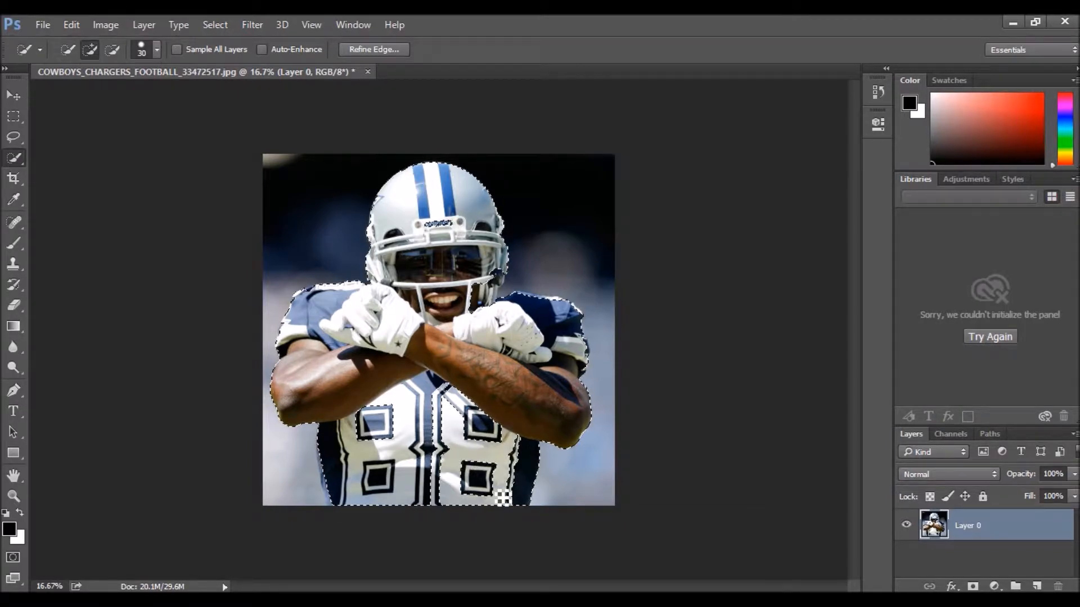
{"action": "left_click_drag", "start_coordinate": [508, 510], "coordinate": [476, 494]}
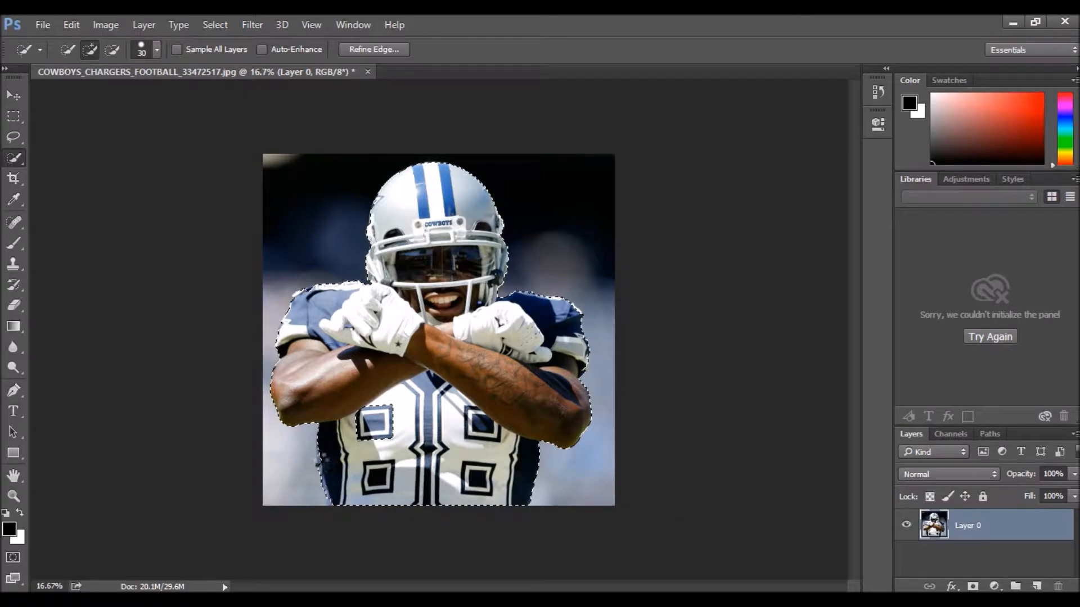
- Try to extend the selection at the jersey's dark side panel and undo that Quick Selection stroke
{"action": "left_click", "coordinate": [331, 461]}
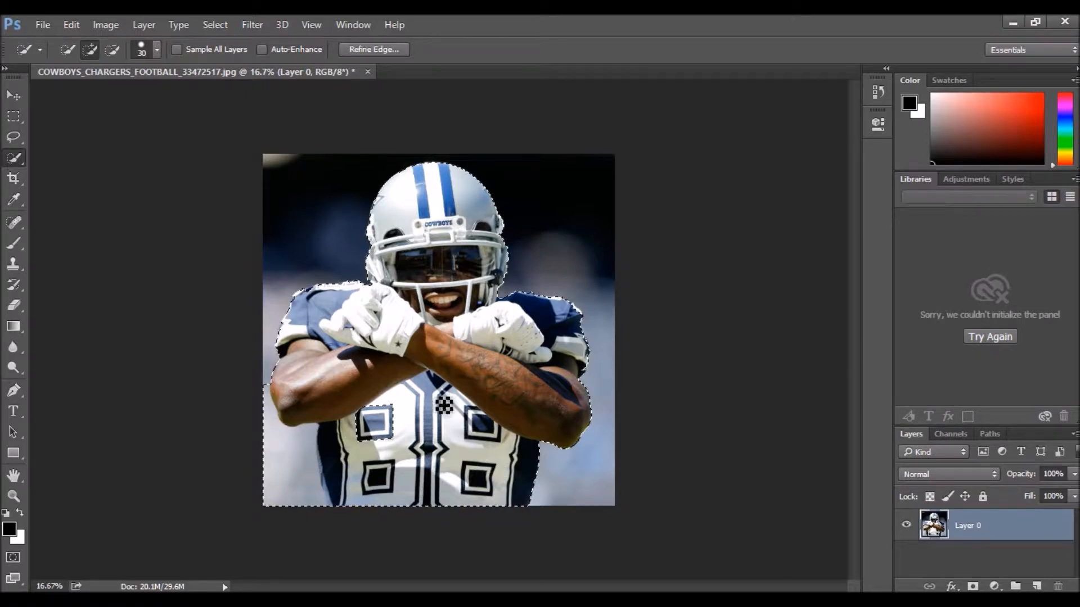
{"action": "left_click", "coordinate": [71, 24]}
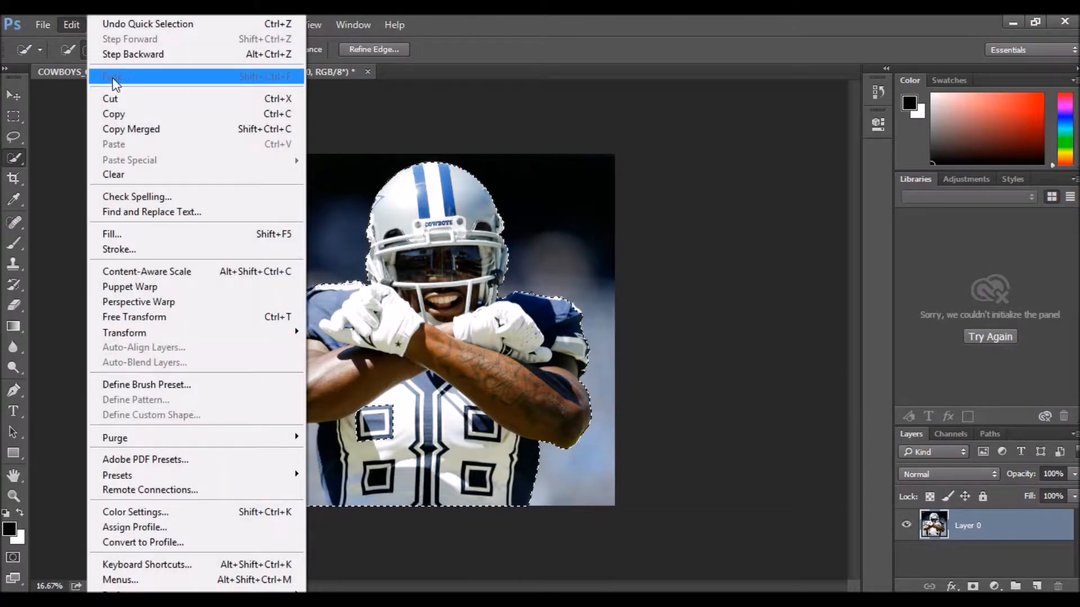
{"action": "left_click", "coordinate": [124, 23]}
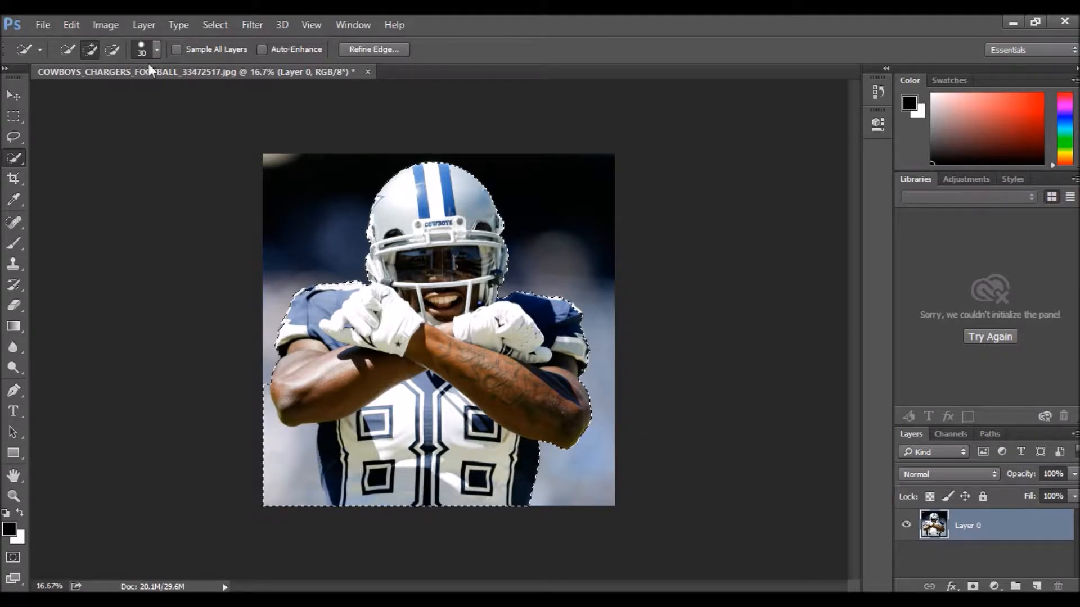
{"action": "left_click", "coordinate": [63, 24]}
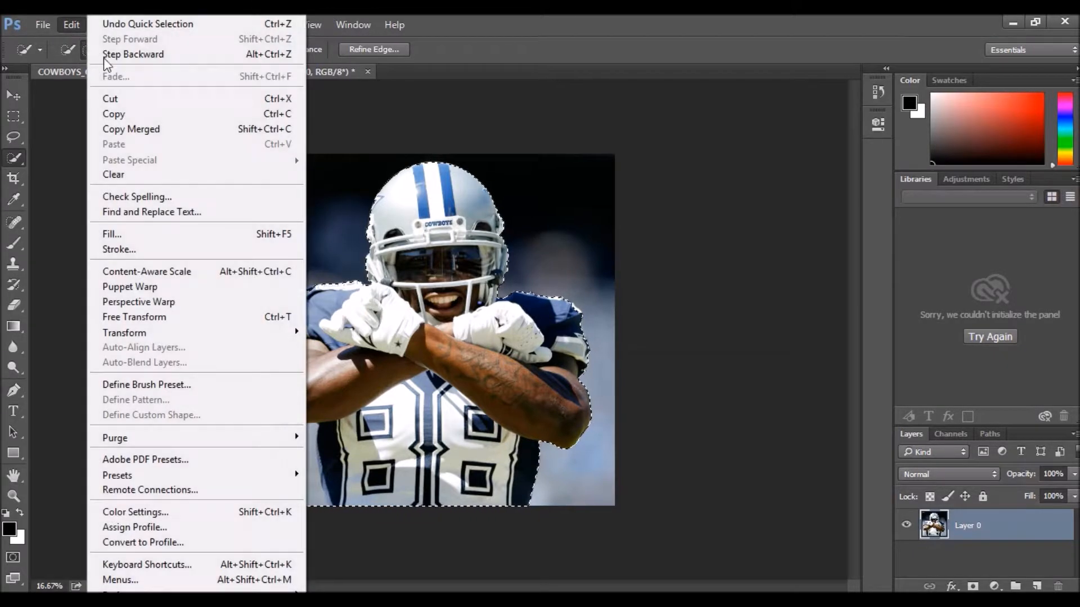
{"action": "left_click", "coordinate": [115, 29]}
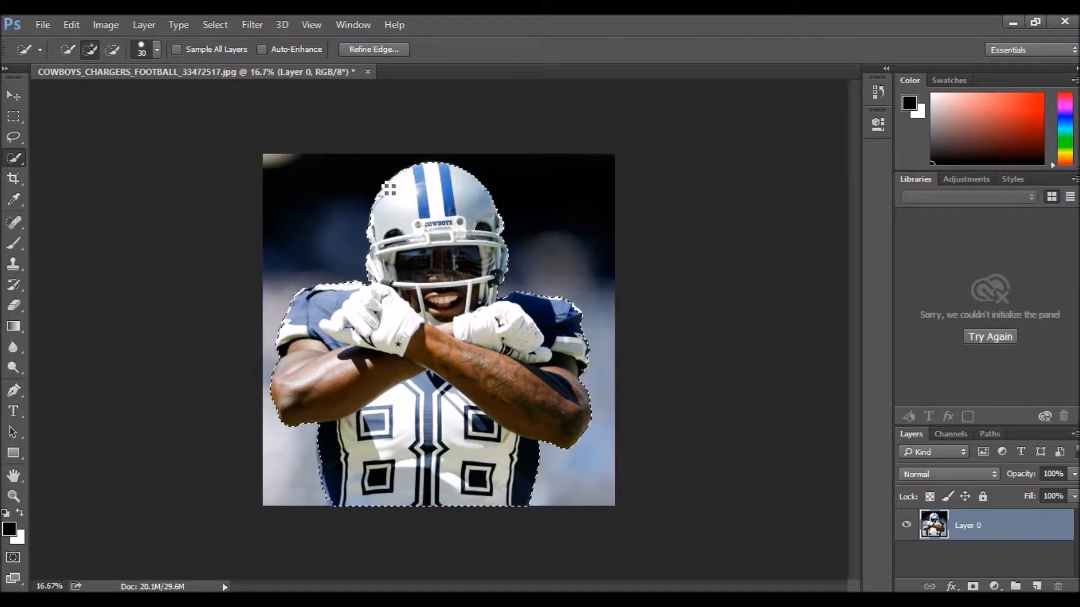
- Try cutting the selected player out of the photo and undo the cut
{"action": "left_click", "coordinate": [66, 25]}
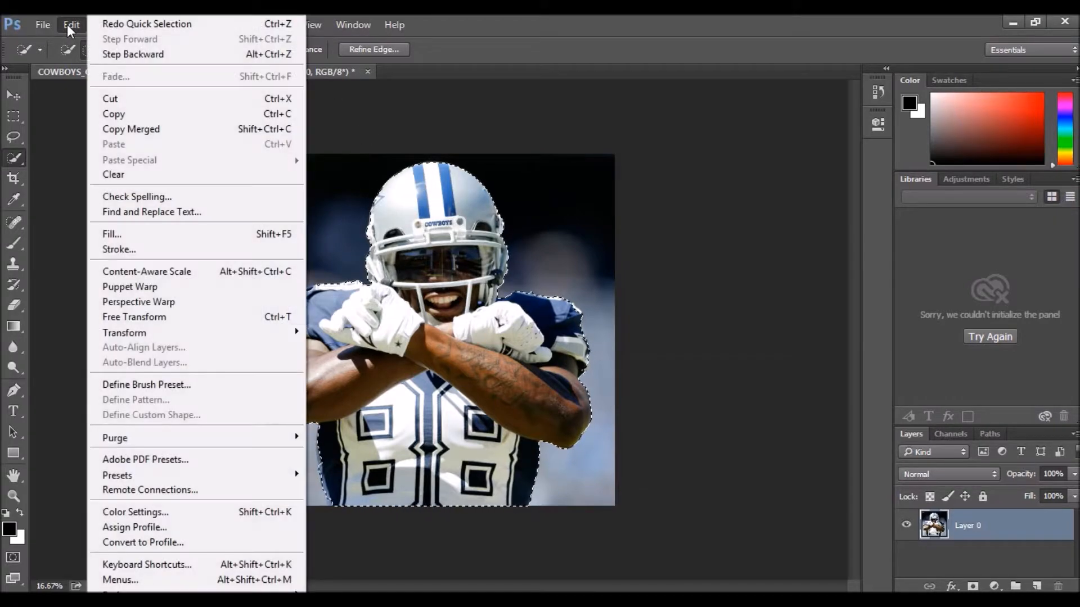
{"action": "left_click", "coordinate": [123, 103]}
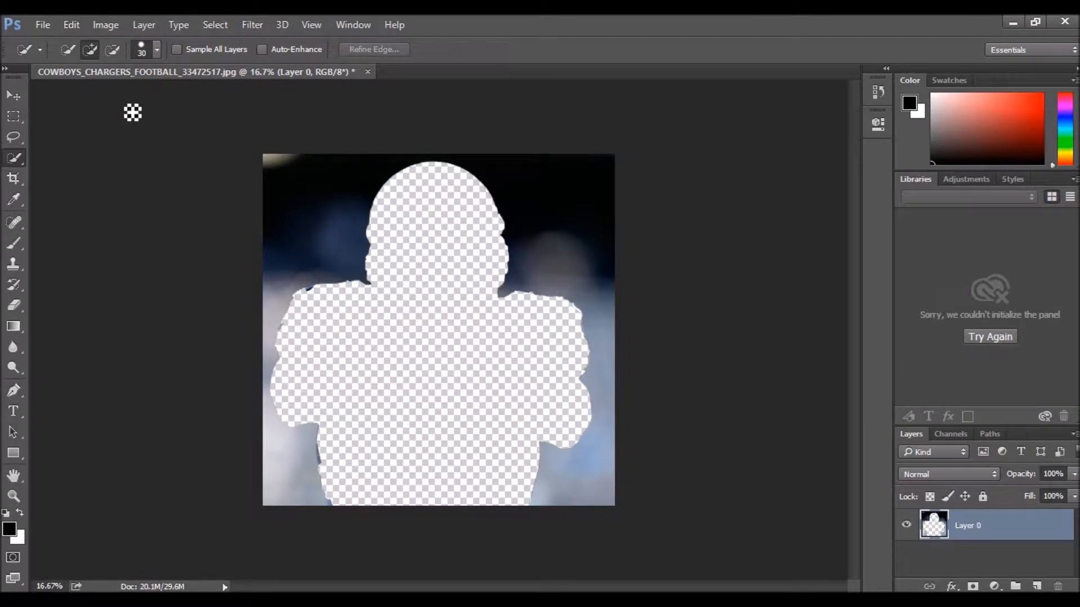
{"action": "left_click", "coordinate": [66, 22]}
{"action": "left_click", "coordinate": [95, 24]}
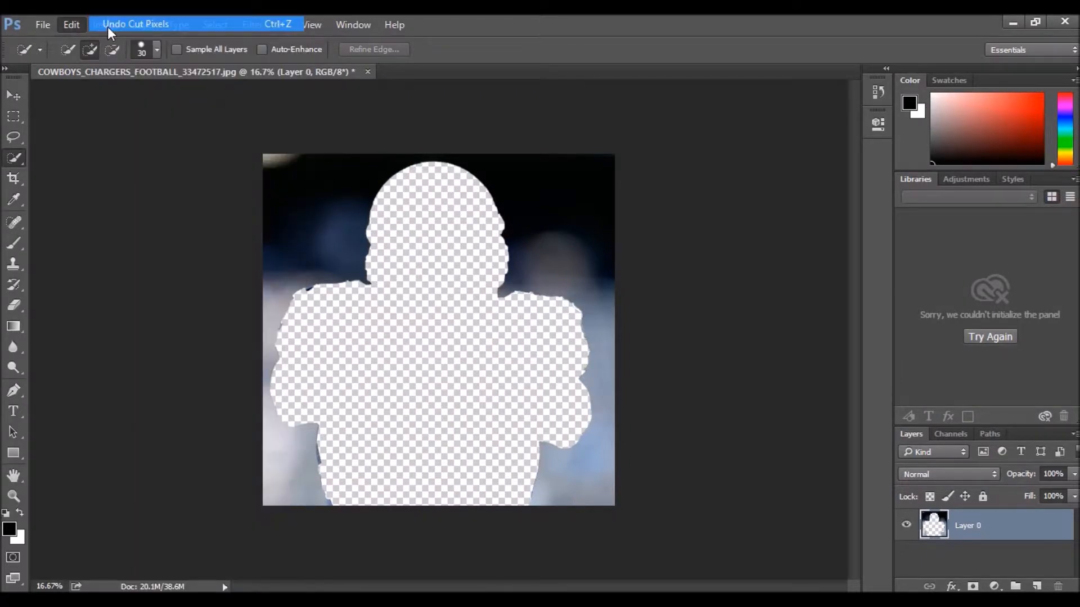
- Copy the selected player and deselect the selection
{"action": "left_click", "coordinate": [76, 25]}
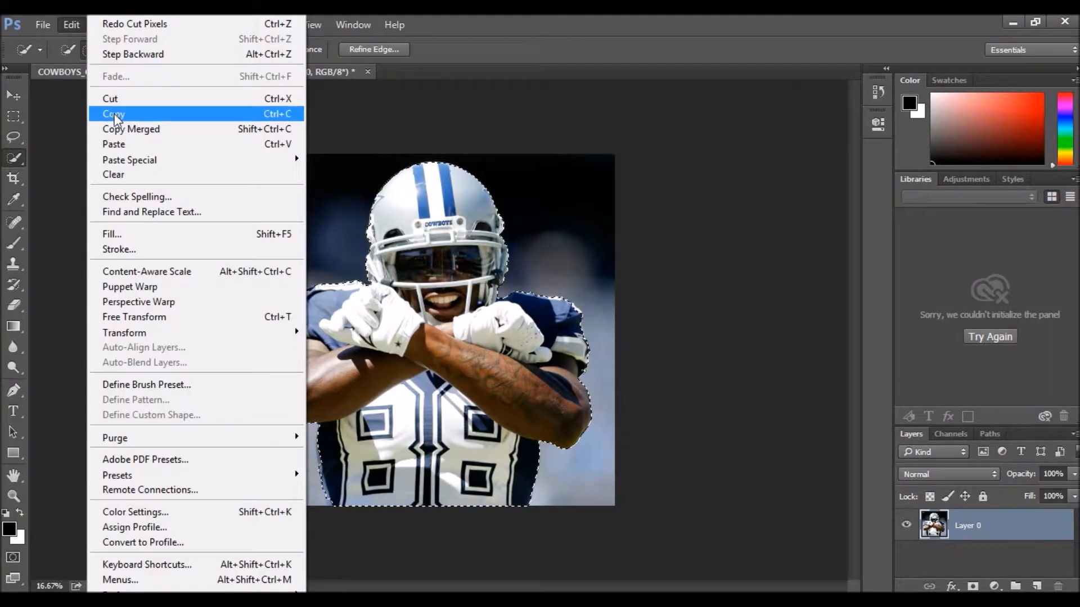
{"action": "left_click", "coordinate": [115, 113]}
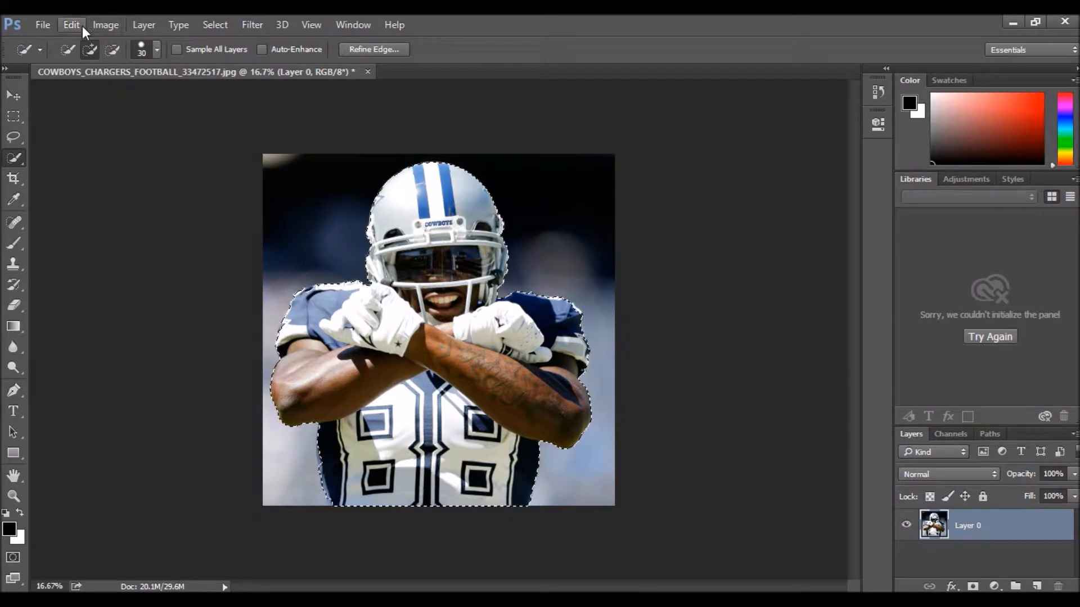
{"action": "left_click", "coordinate": [142, 25]}
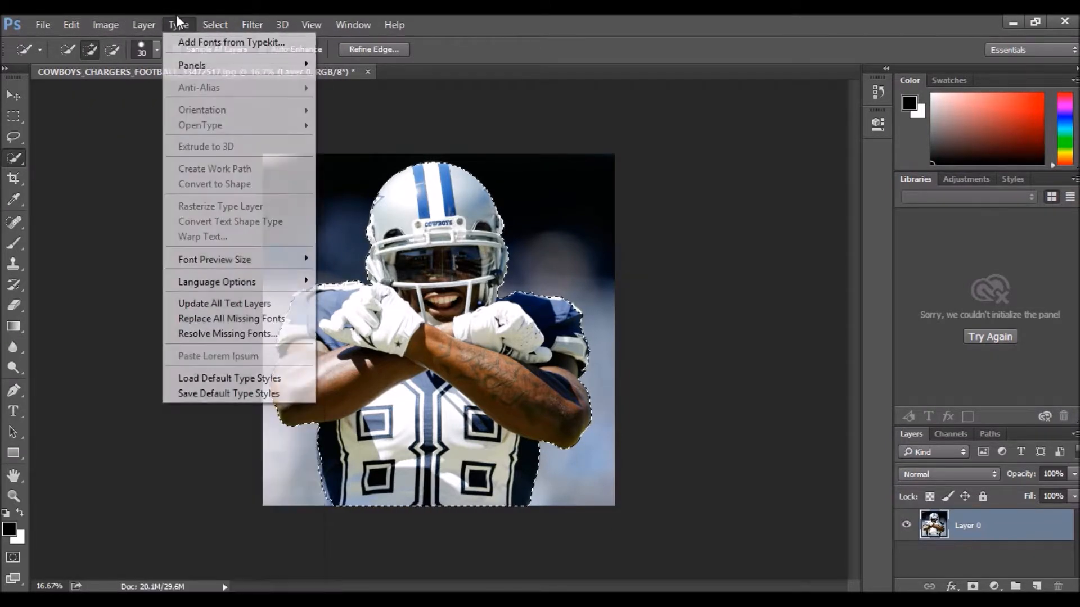
{"action": "left_click", "coordinate": [229, 54]}
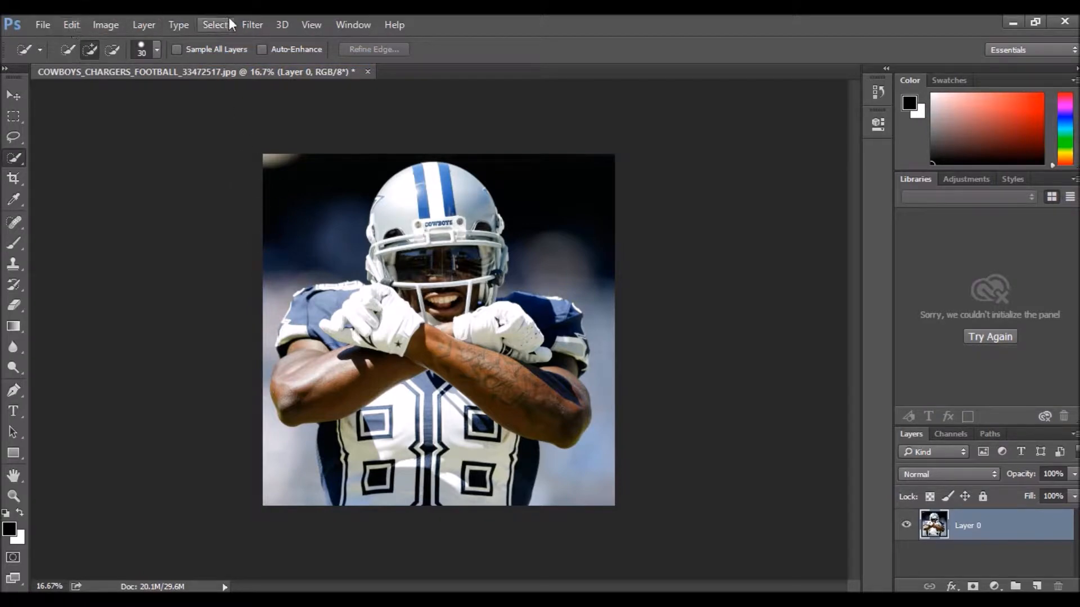
- Convert the whole photo on Layer 0 with a Black & White adjustment using the Maximum Black preset
{"action": "left_click", "coordinate": [253, 21]}
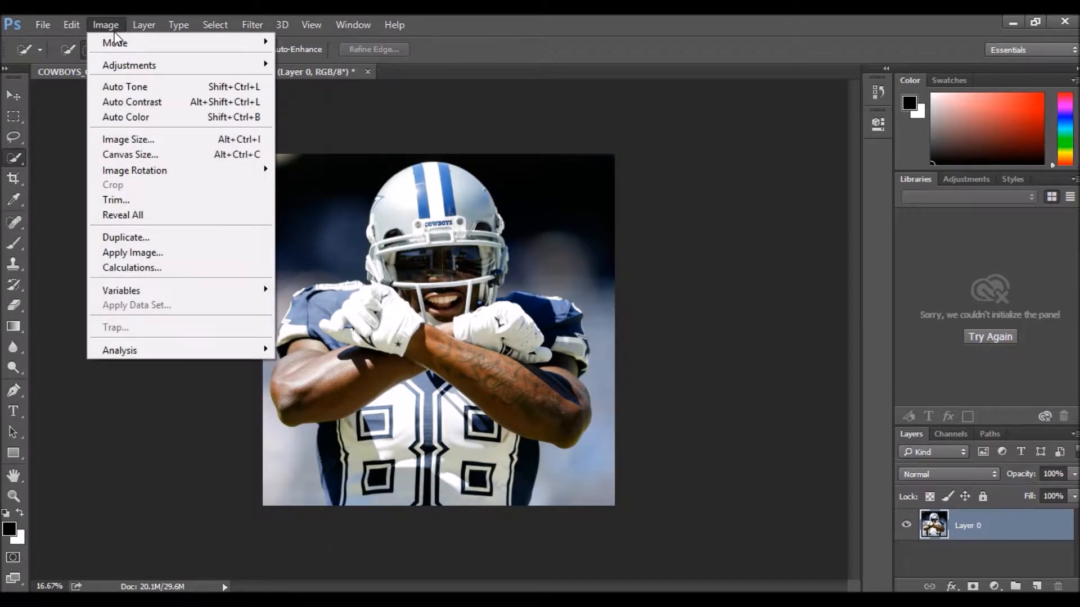
{"action": "mouse_move", "coordinate": [134, 66]}
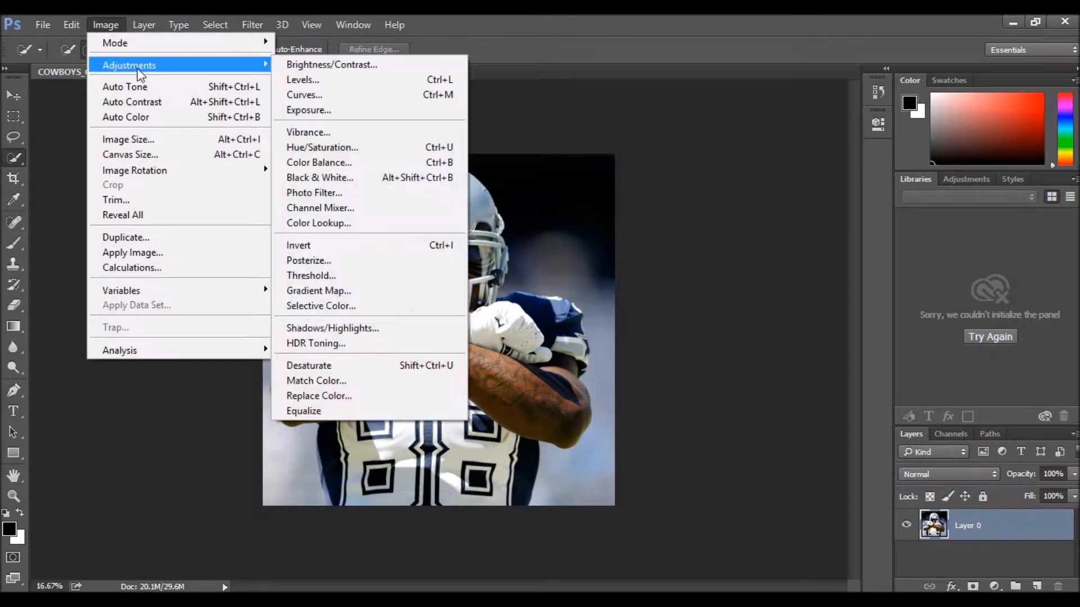
{"action": "left_click", "coordinate": [382, 177]}
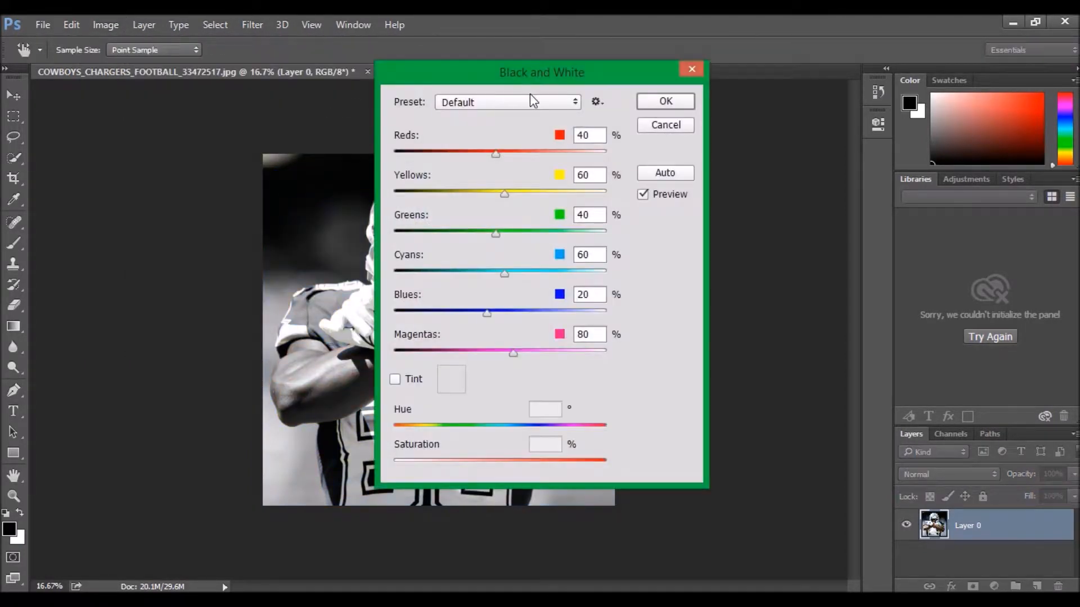
{"action": "left_click", "coordinate": [532, 102]}
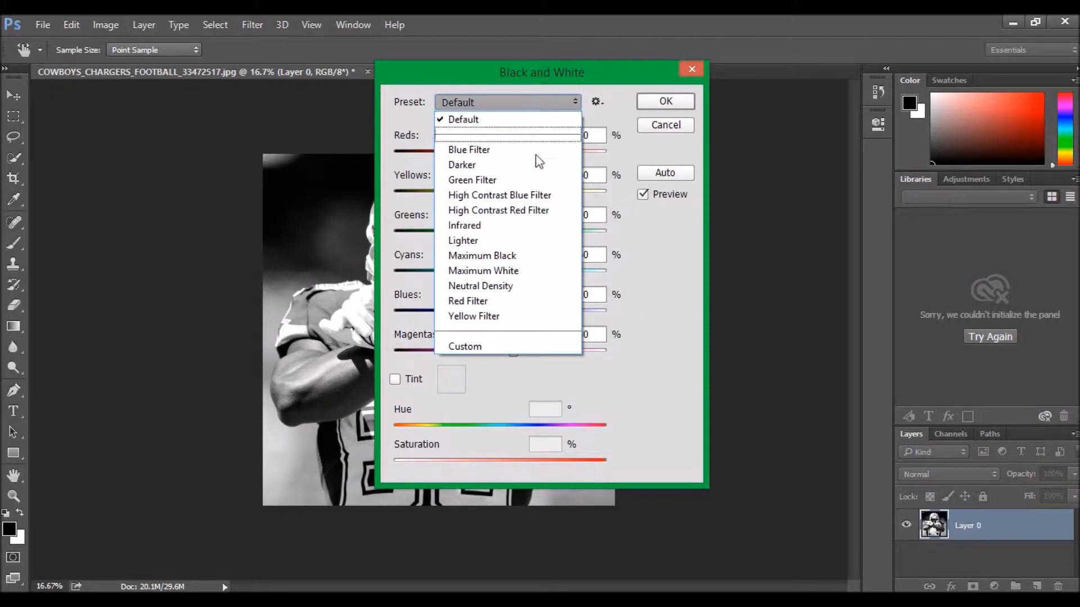
{"action": "key", "text": "Escape"}
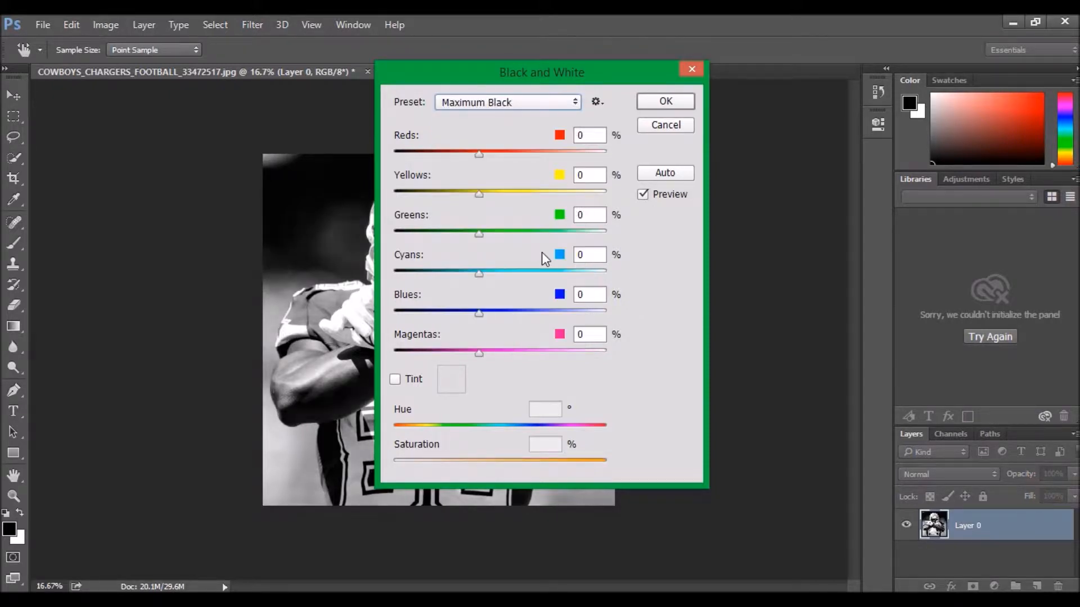
{"action": "left_click", "coordinate": [666, 102]}
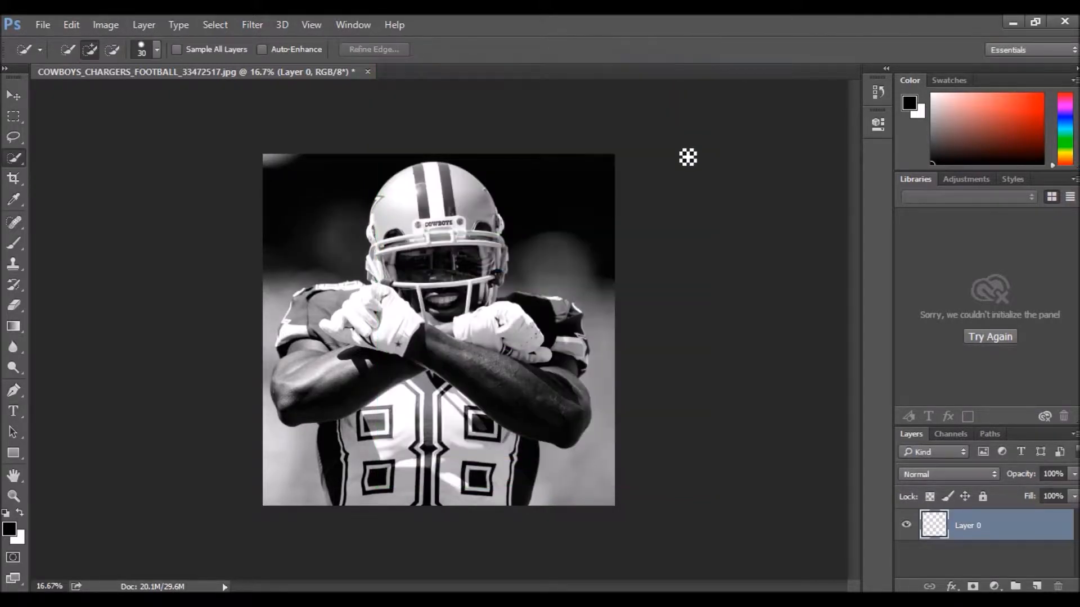
- Add a new layer above the black-and-white Layer 0 and paste the copied colour player into it
{"action": "left_click", "coordinate": [1036, 587]}
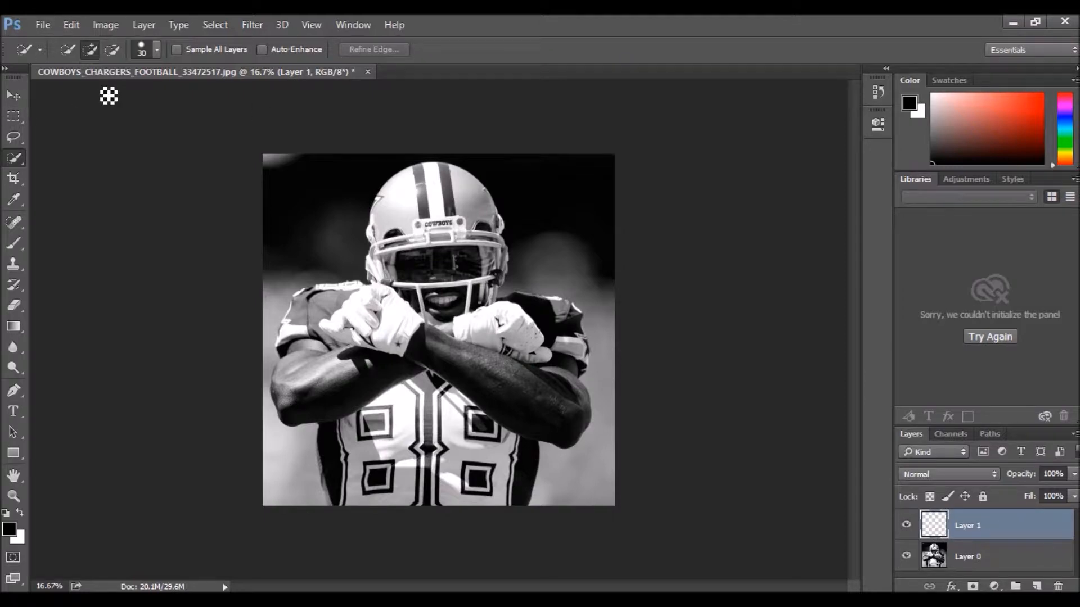
{"action": "left_click", "coordinate": [71, 25]}
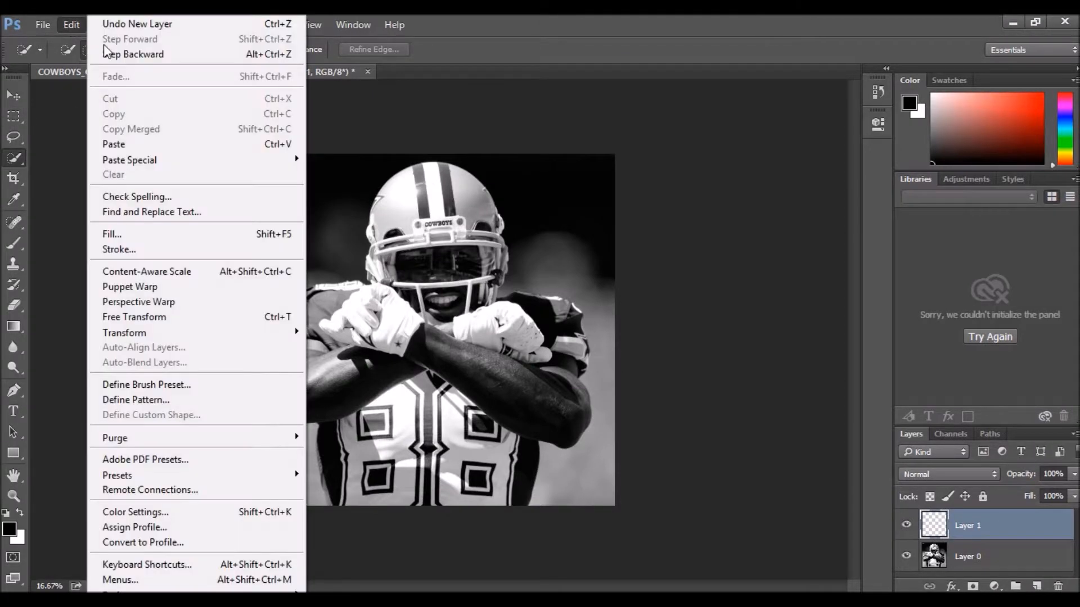
{"action": "left_click", "coordinate": [167, 143]}
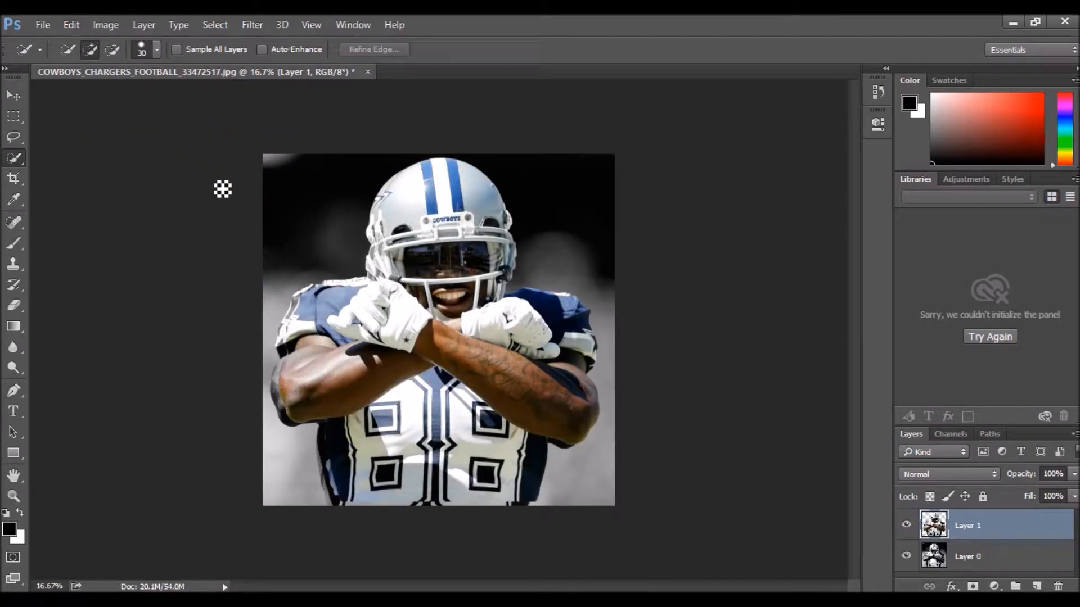
- Move the pasted colour player with Free Transform to line up with the black-and-white figure, and apply the transformation
{"action": "left_click", "coordinate": [13, 94]}
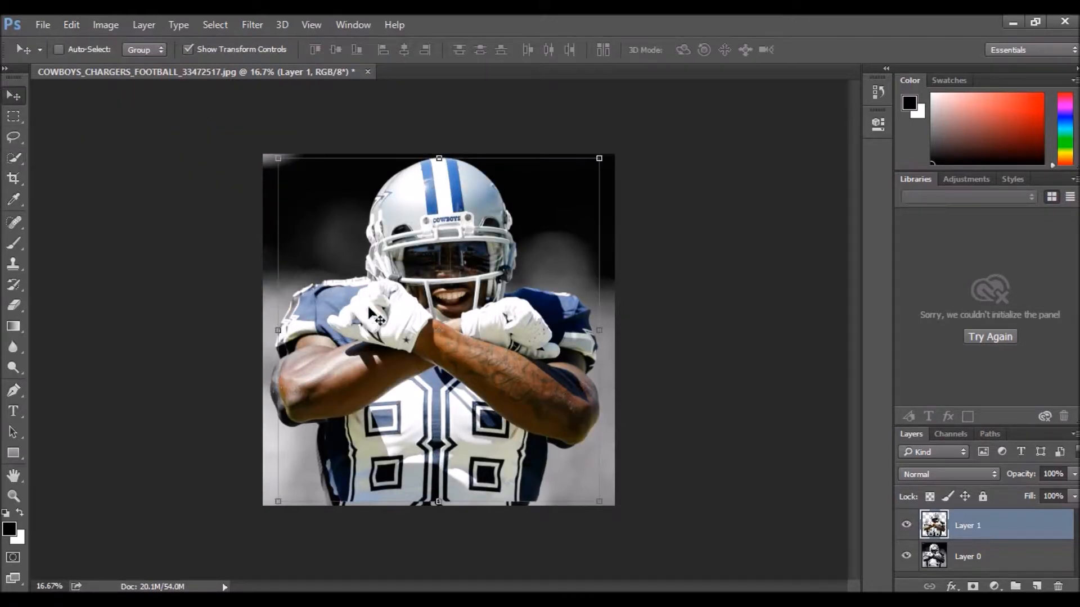
{"action": "key", "text": "ctrl+t"}
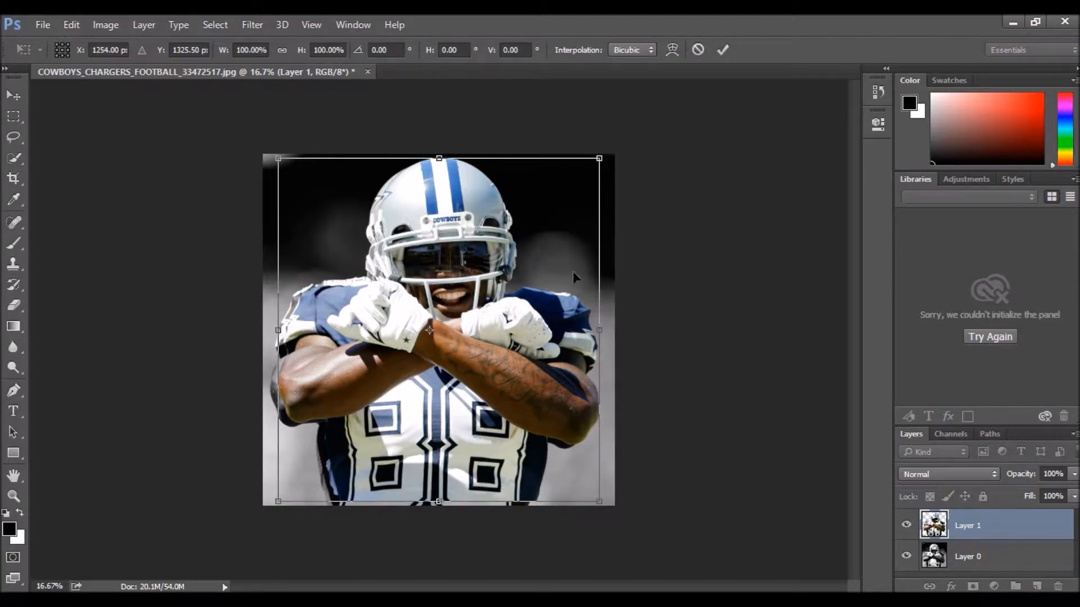
{"action": "left_click", "coordinate": [21, 97]}
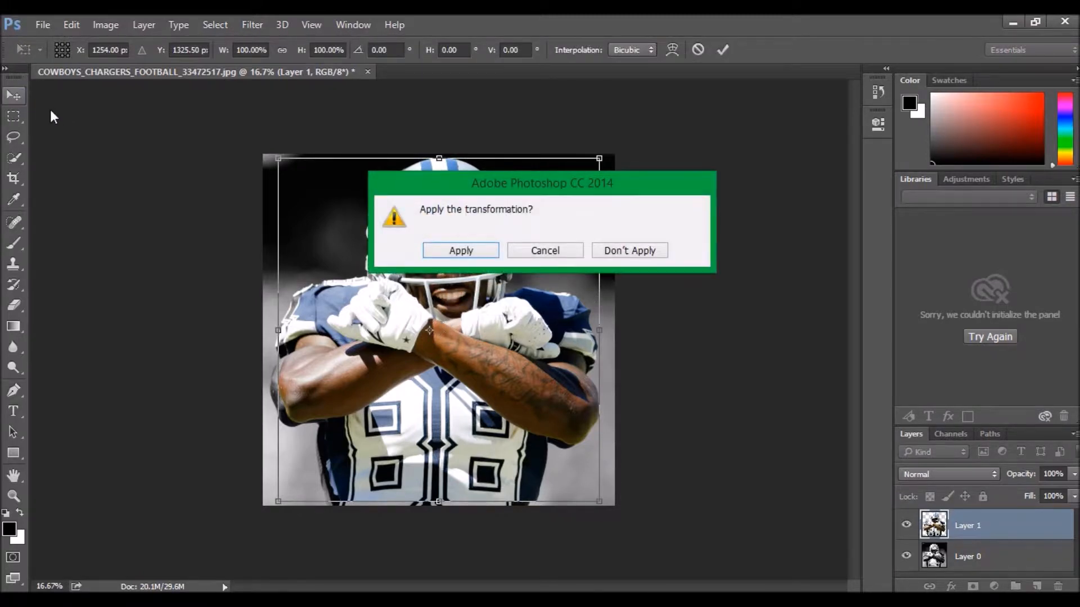
{"action": "left_click", "coordinate": [557, 250]}
{"action": "left_click_drag", "start_coordinate": [581, 262], "coordinate": [580, 263]}
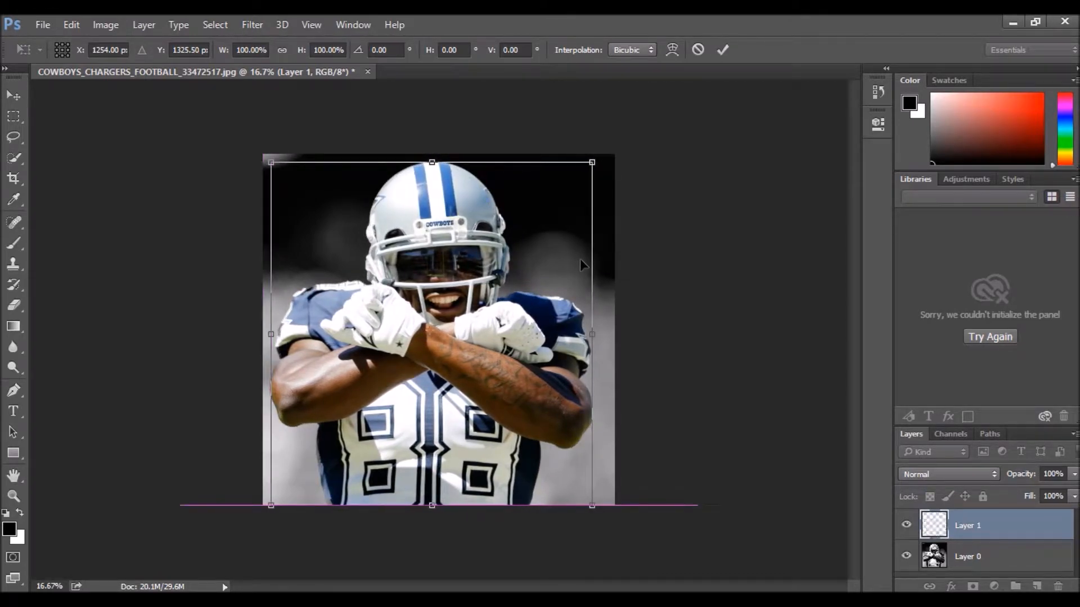
{"action": "left_click_drag", "start_coordinate": [472, 364], "coordinate": [453, 348]}
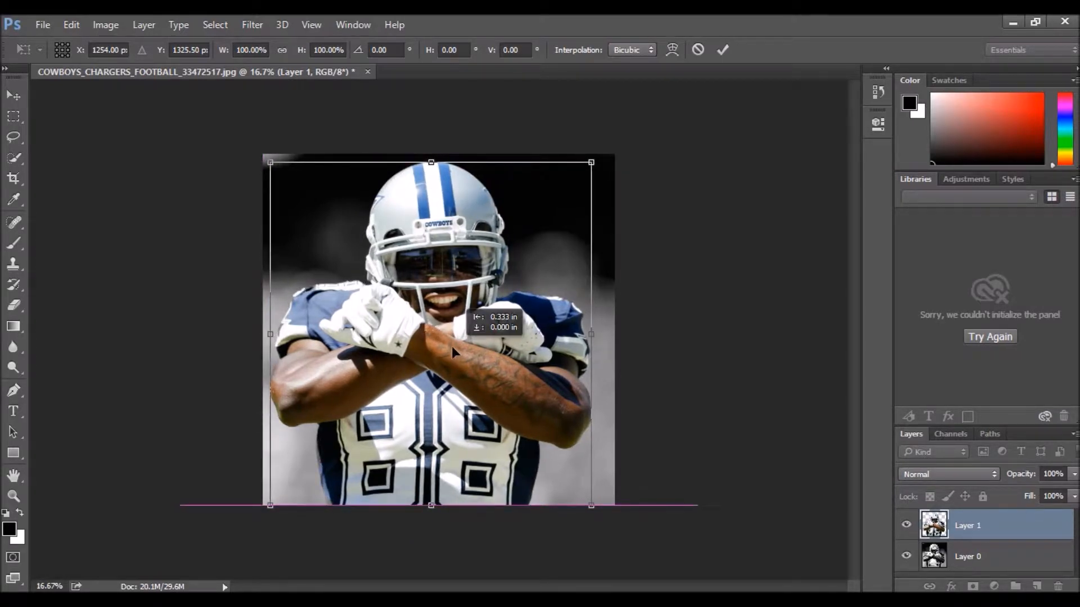
{"action": "mouse_move", "coordinate": [451, 345]}
{"action": "left_mouse_down"}
{"action": "mouse_move", "coordinate": [514, 333]}
{"action": "mouse_move", "coordinate": [452, 349]}
{"action": "mouse_move", "coordinate": [463, 358]}
{"action": "mouse_move", "coordinate": [446, 349]}
{"action": "mouse_move", "coordinate": [453, 360]}
{"action": "left_mouse_up"}
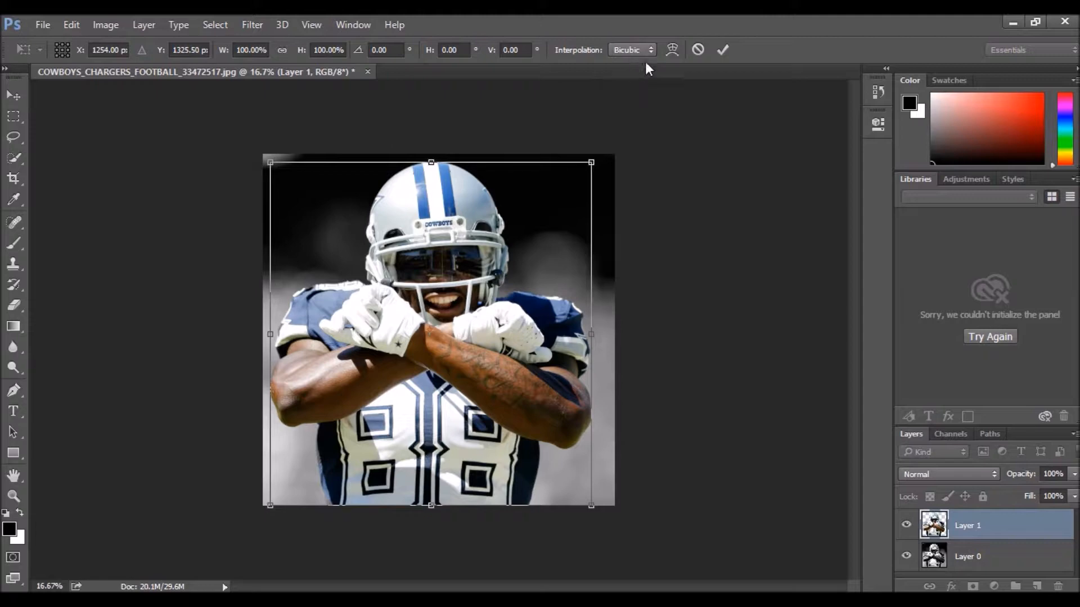
{"action": "left_click", "coordinate": [722, 50]}
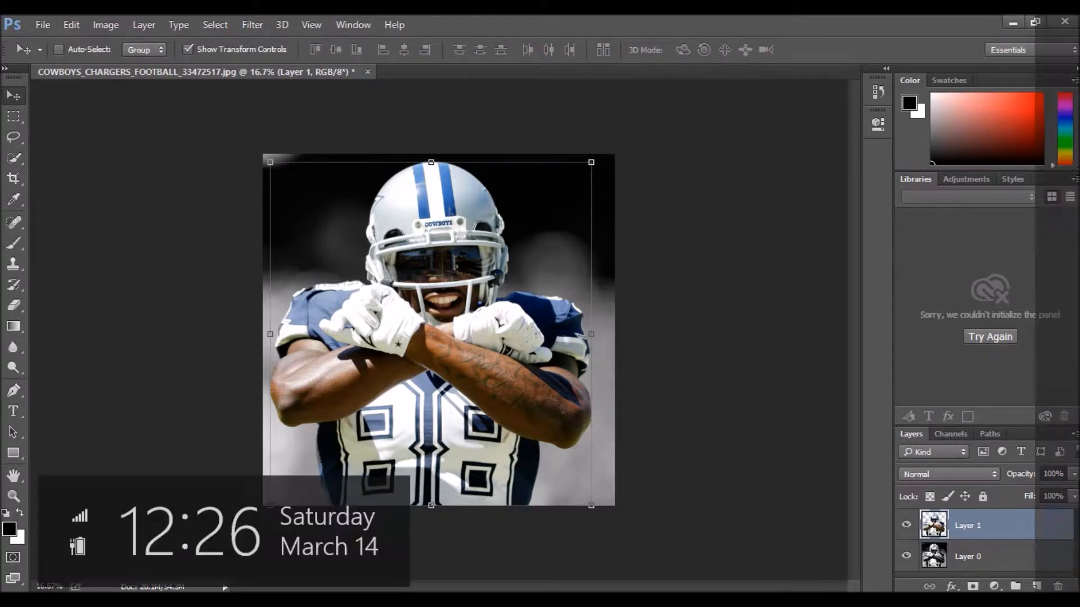
- Switch to the Chrome browser and search Google Images for "cowboys logo"
{"action": "key", "text": "alt+Tab"}
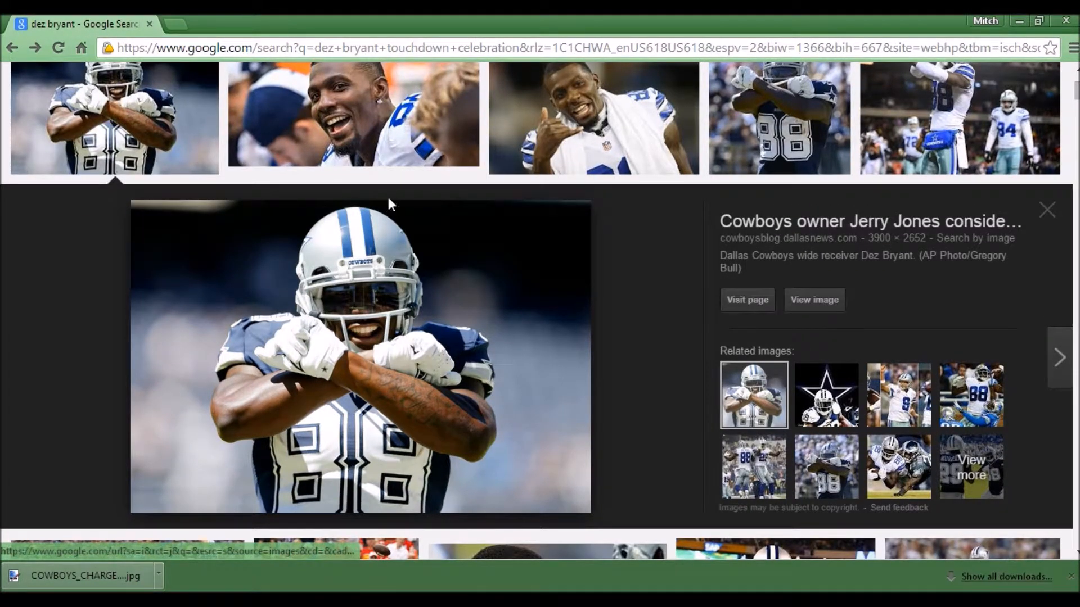
{"action": "scroll", "coordinate": [388, 207], "scroll_direction": "up", "scroll_amount": 3}
{"action": "left_click_drag", "start_coordinate": [180, 86], "coordinate": [73, 89]}
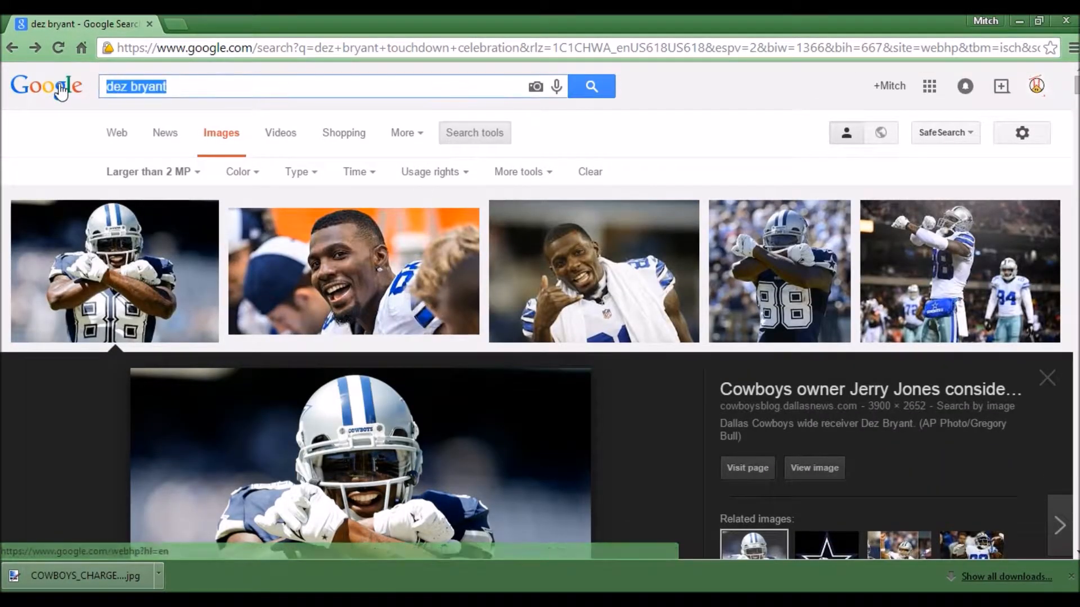
{"action": "type", "text": "cowboys"}
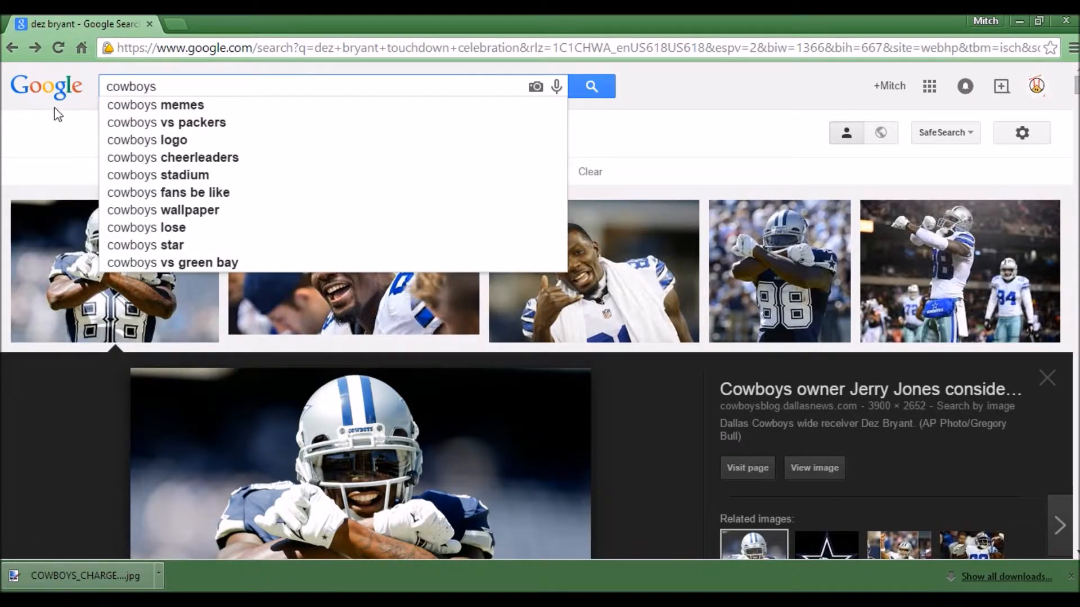
{"action": "left_click", "coordinate": [230, 145]}
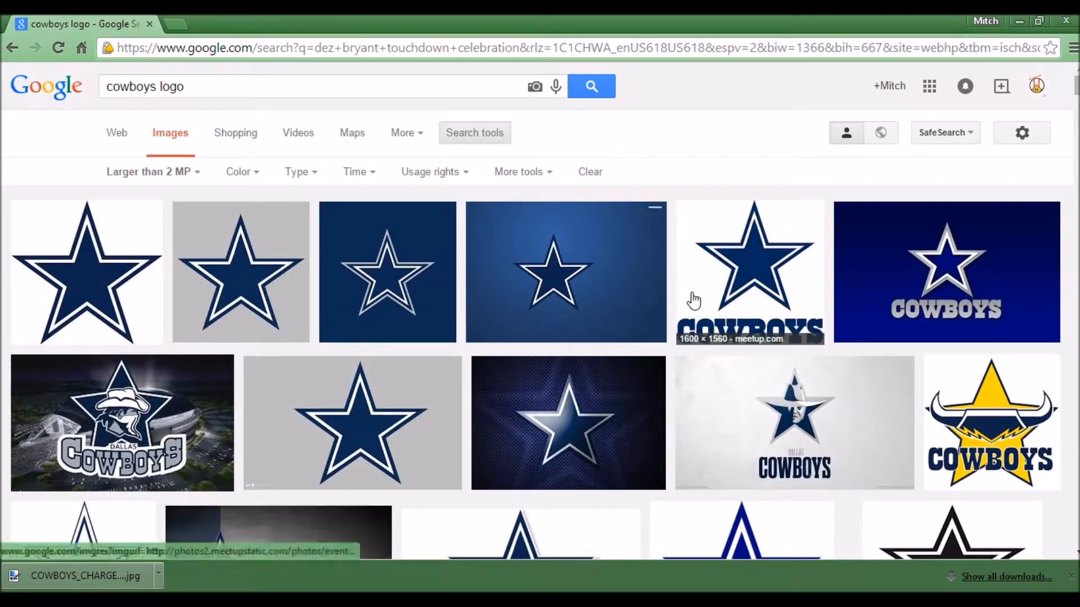
- Save the transparent Dallas Cowboys star image to the Edits folder as 2000px-Dallas_Cowboys.svg.png
{"action": "left_click", "coordinate": [92, 285]}
{"action": "right_click", "coordinate": [360, 308]}
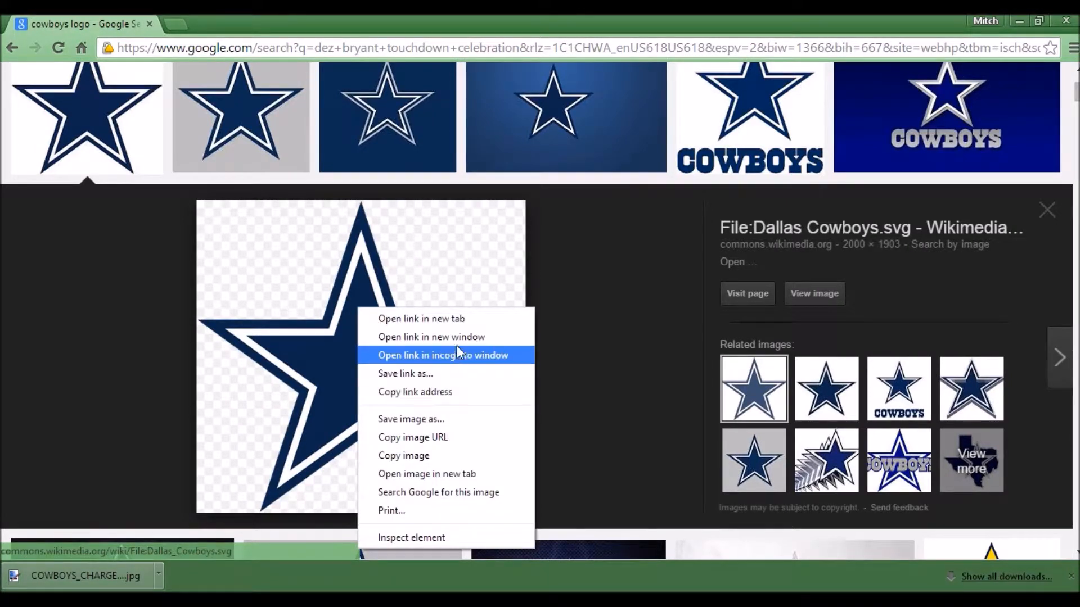
{"action": "left_click", "coordinate": [428, 419]}
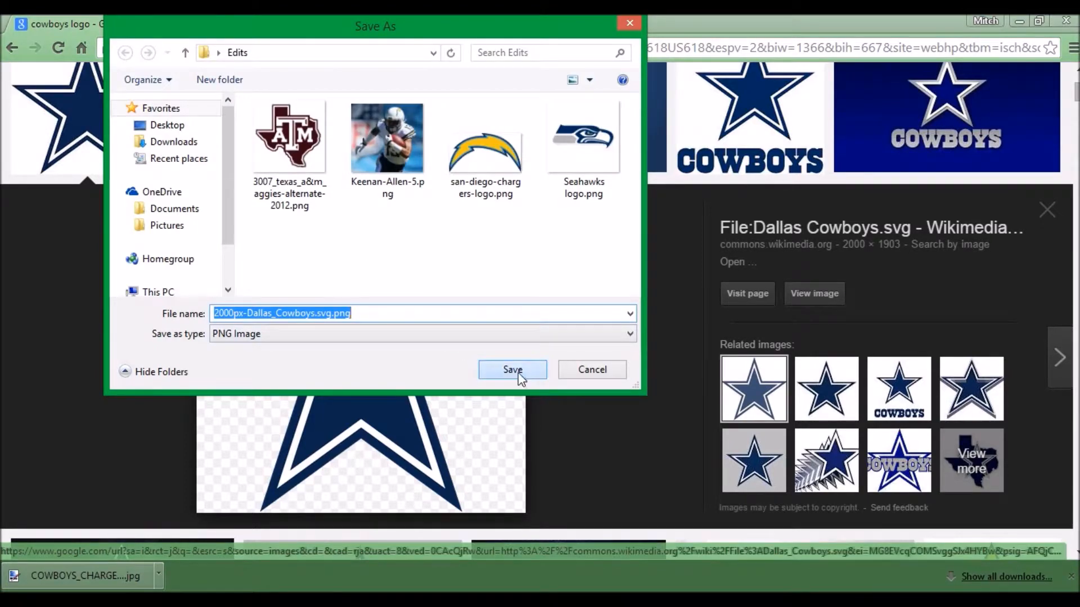
{"action": "left_click", "coordinate": [512, 370]}
- Switch back to Photoshop and open 2000px-Dallas_Cowboys.svg.png from the Edits folder
{"action": "mouse_move", "coordinate": [714, 600]}
{"action": "left_click", "coordinate": [703, 535]}
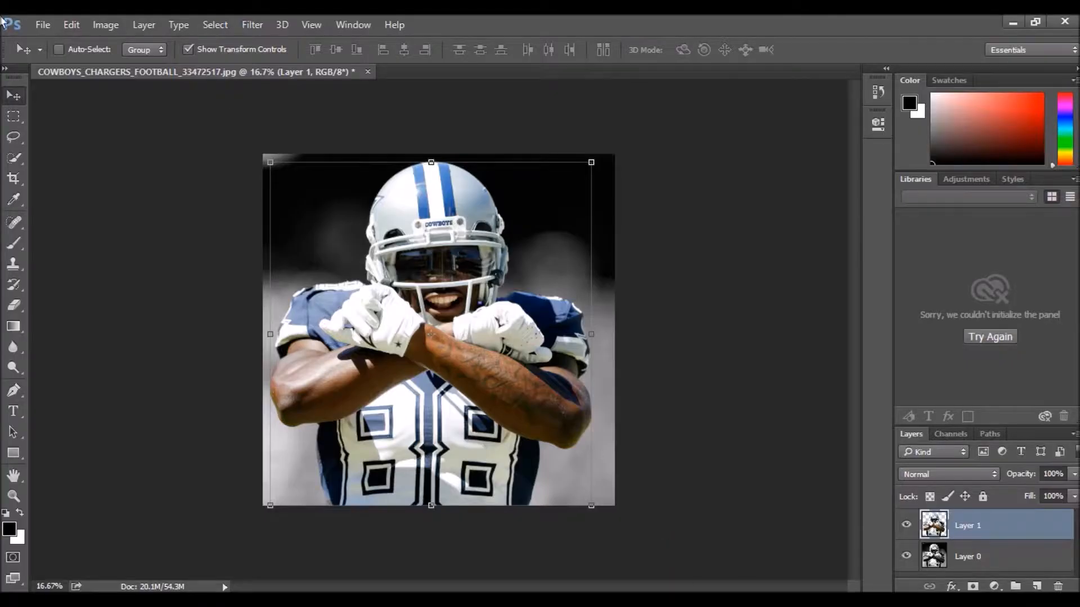
{"action": "left_click", "coordinate": [49, 27]}
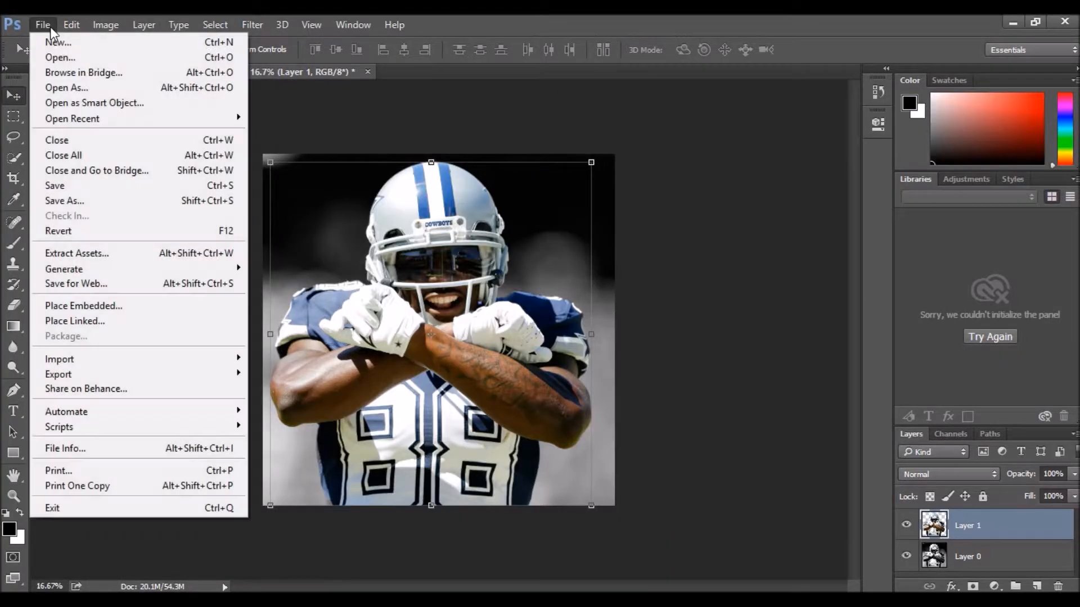
{"action": "left_click", "coordinate": [65, 58]}
{"action": "left_click", "coordinate": [183, 141]}
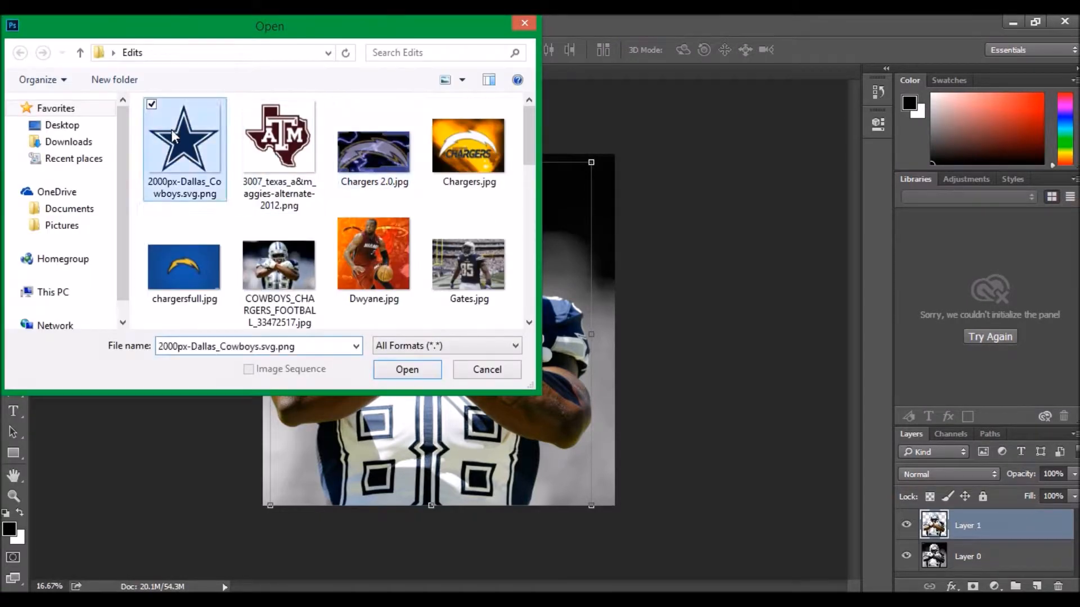
{"action": "left_click", "coordinate": [417, 377]}
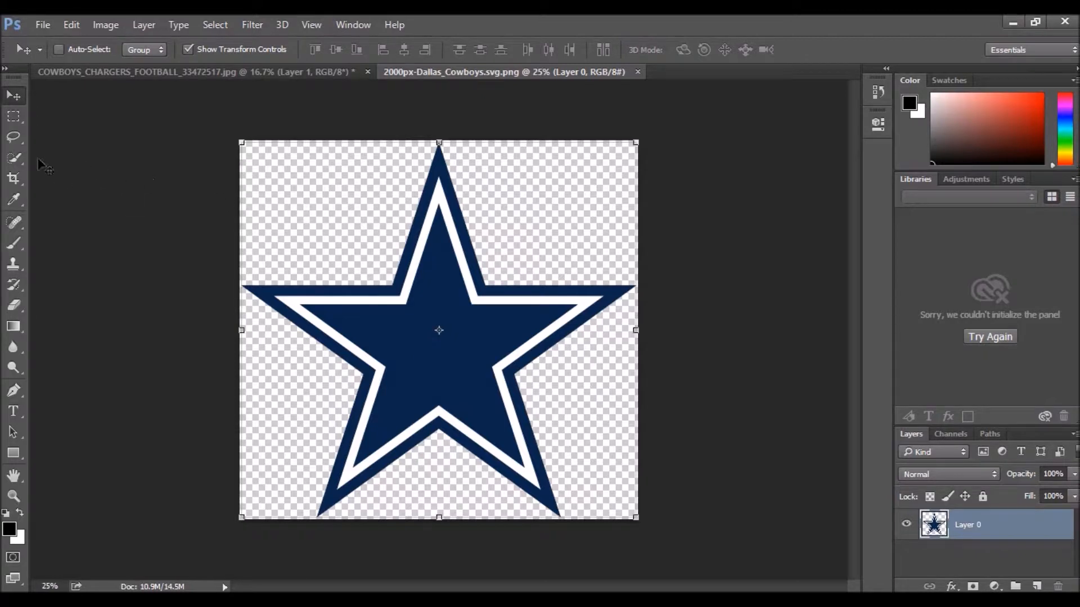
- Select the whole star logo with the Quick Selection tool, stepping back through the selection strokes as needed, and copy it
{"action": "left_click", "coordinate": [19, 155]}
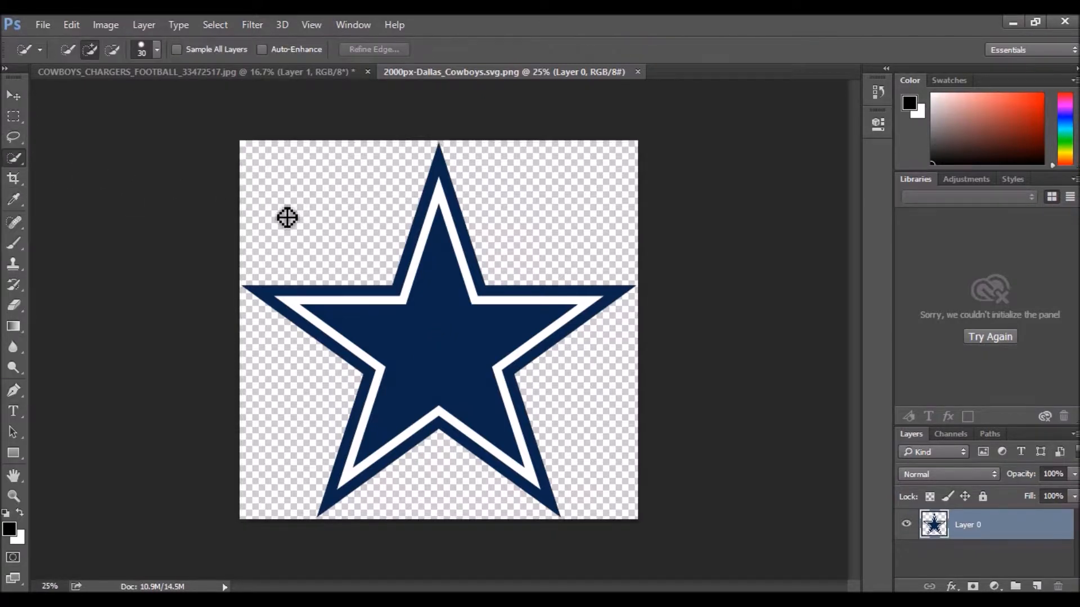
{"action": "mouse_move", "coordinate": [441, 335]}
{"action": "left_mouse_down"}
{"action": "mouse_move", "coordinate": [487, 407]}
{"action": "mouse_move", "coordinate": [456, 277]}
{"action": "mouse_move", "coordinate": [479, 282]}
{"action": "mouse_move", "coordinate": [468, 219]}
{"action": "mouse_move", "coordinate": [457, 211]}
{"action": "mouse_move", "coordinate": [465, 240]}
{"action": "mouse_move", "coordinate": [437, 170]}
{"action": "mouse_move", "coordinate": [446, 186]}
{"action": "mouse_move", "coordinate": [432, 214]}
{"action": "mouse_move", "coordinate": [447, 275]}
{"action": "mouse_move", "coordinate": [424, 280]}
{"action": "mouse_move", "coordinate": [409, 266]}
{"action": "mouse_move", "coordinate": [417, 285]}
{"action": "mouse_move", "coordinate": [403, 283]}
{"action": "mouse_move", "coordinate": [388, 308]}
{"action": "mouse_move", "coordinate": [361, 297]}
{"action": "mouse_move", "coordinate": [398, 303]}
{"action": "mouse_move", "coordinate": [285, 306]}
{"action": "left_mouse_up"}
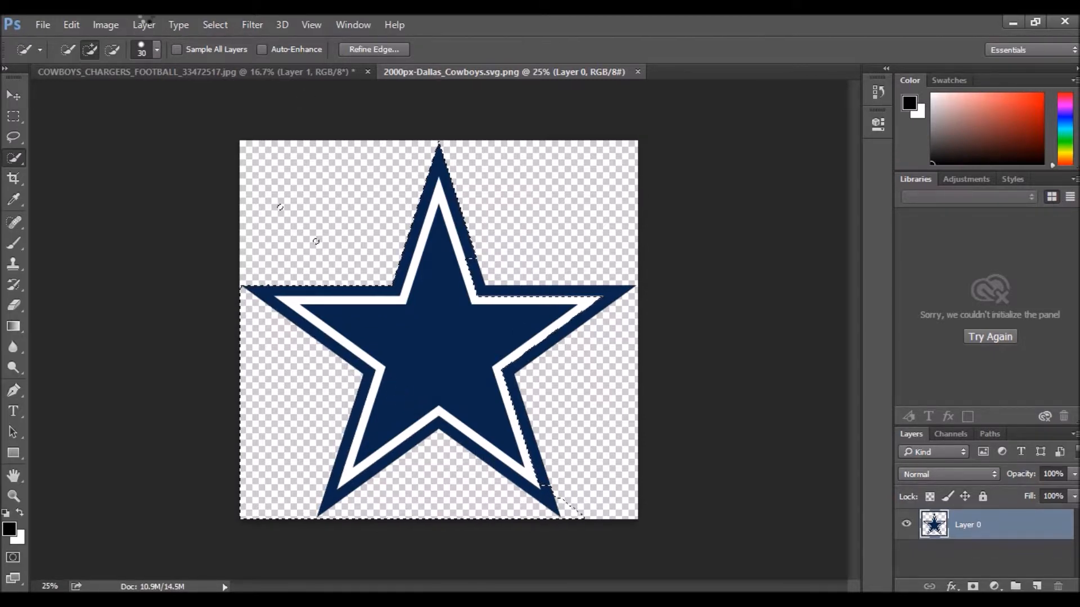
{"action": "left_click", "coordinate": [72, 26]}
{"action": "left_click", "coordinate": [123, 54]}
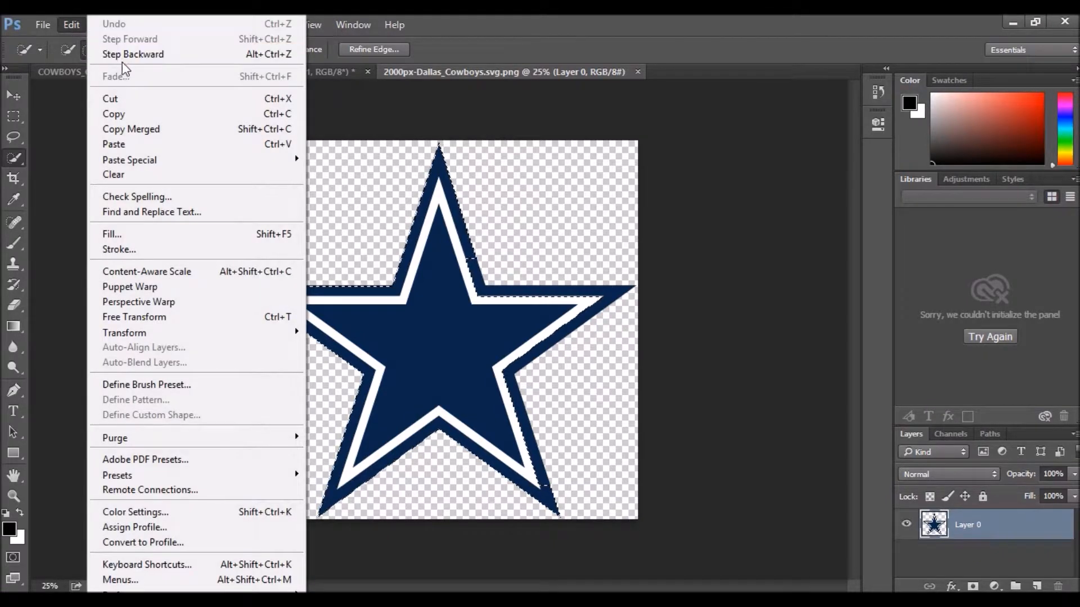
{"action": "left_click", "coordinate": [86, 25]}
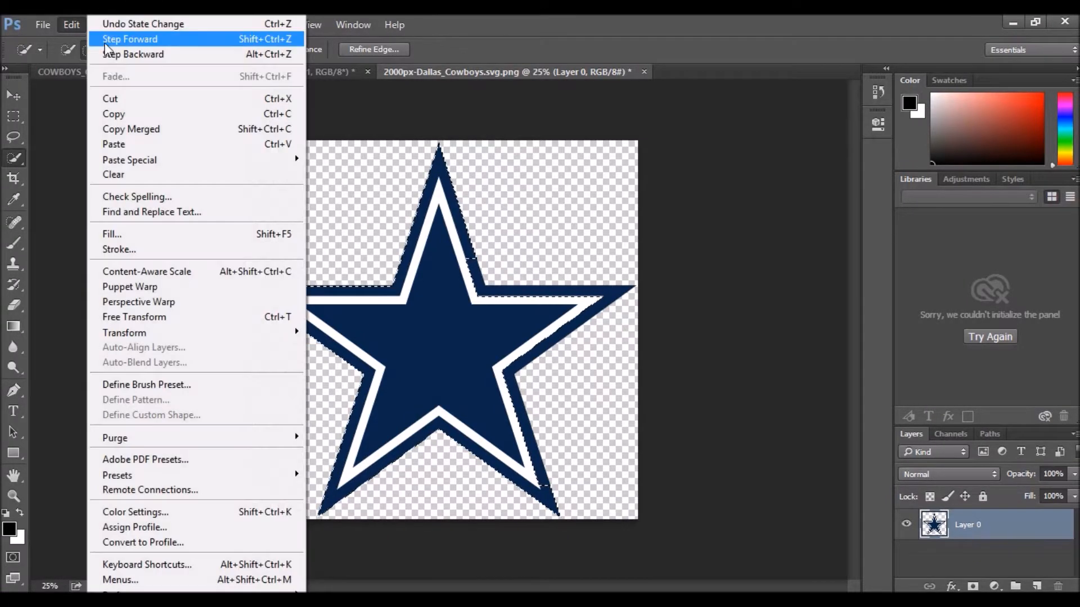
{"action": "left_click", "coordinate": [114, 51]}
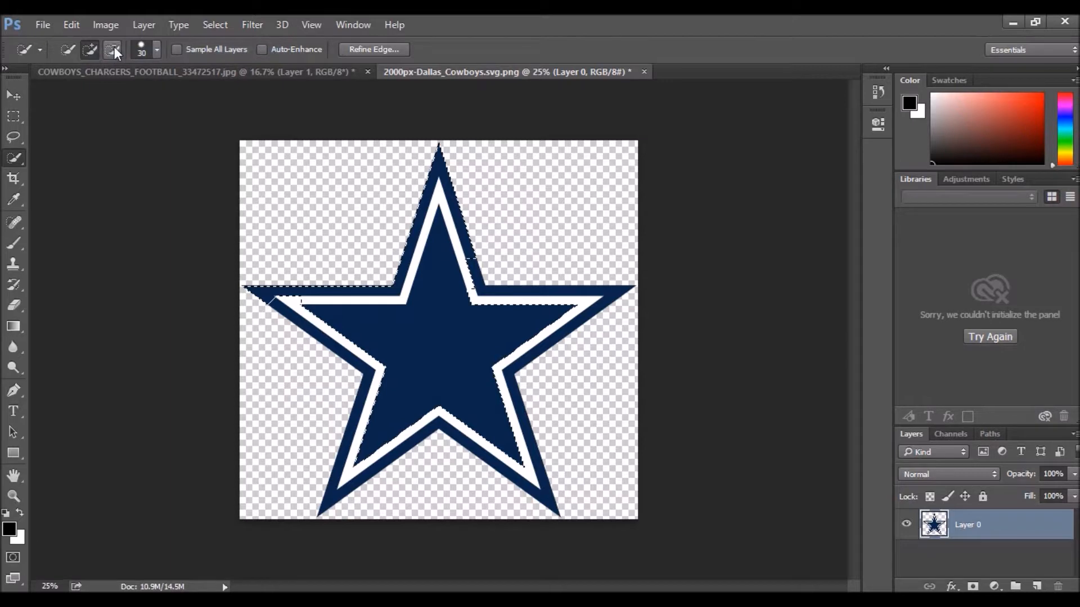
{"action": "left_click", "coordinate": [73, 25]}
{"action": "left_click", "coordinate": [130, 39]}
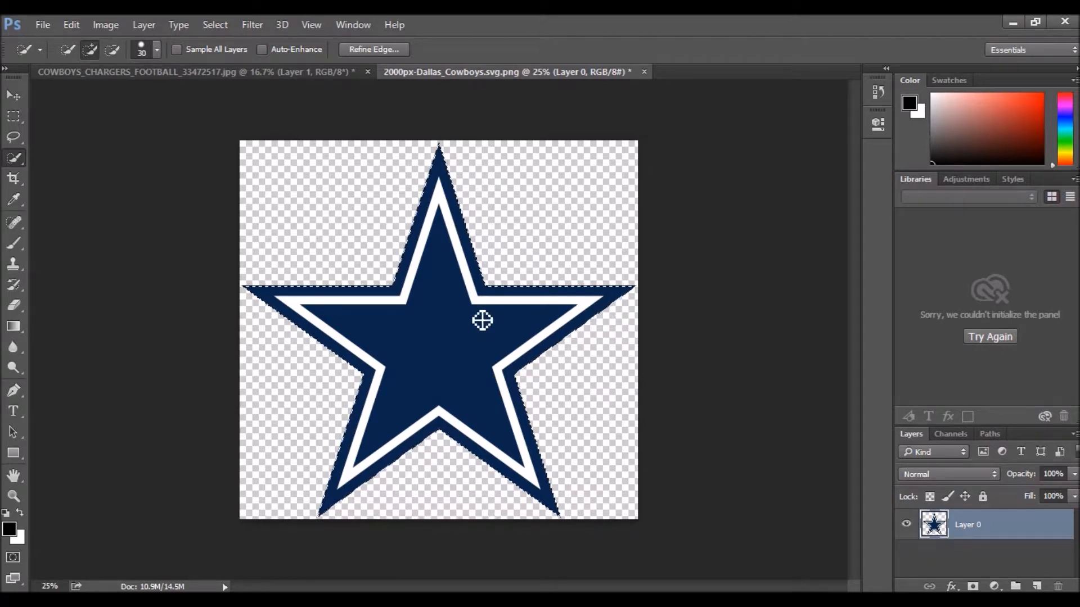
{"action": "left_click", "coordinate": [73, 26]}
{"action": "left_click", "coordinate": [125, 112]}
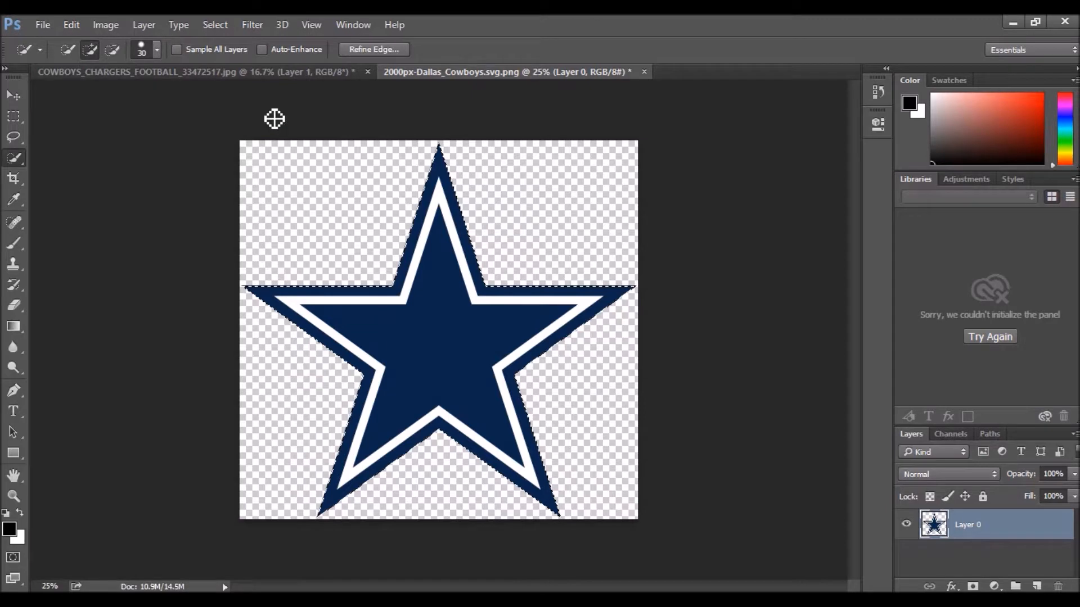
- In the player photo, add a new layer between Layer 1 and Layer 0 and paste the star logo into it
{"action": "left_click", "coordinate": [164, 72]}
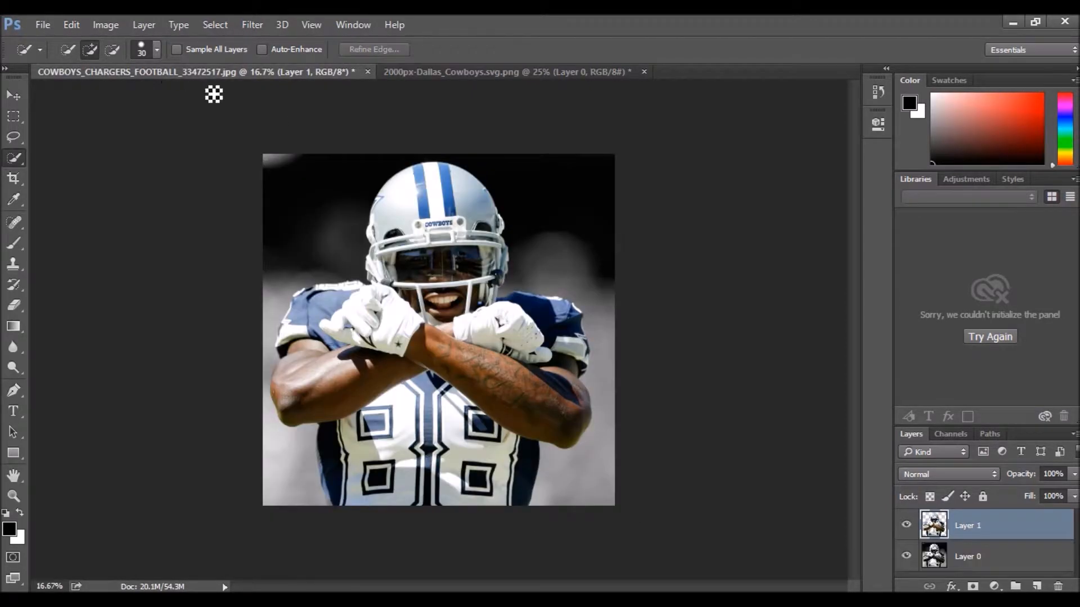
{"action": "left_click", "coordinate": [1038, 586]}
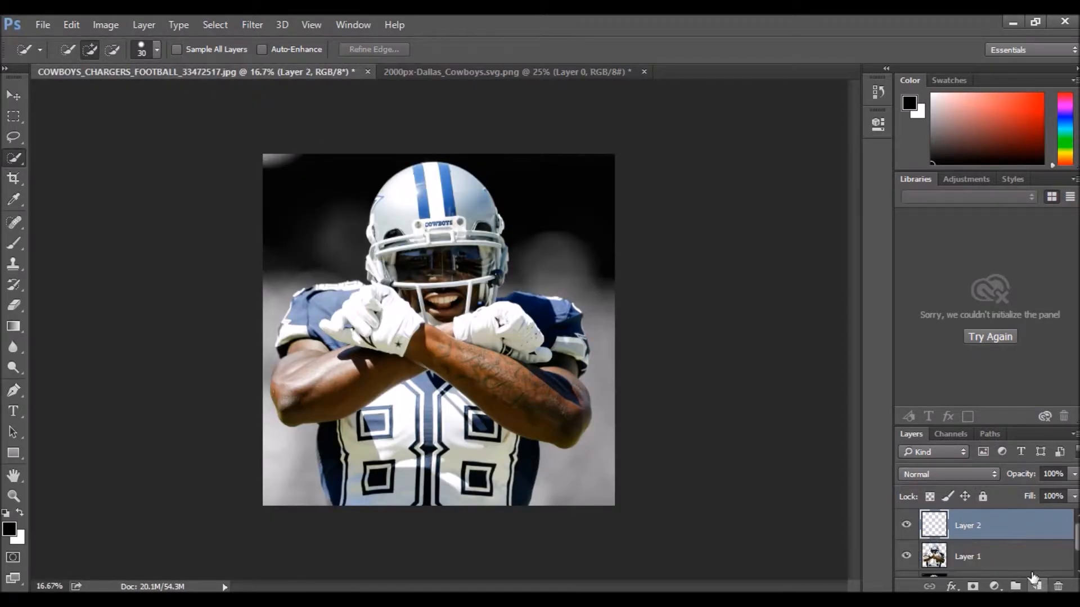
{"action": "left_click_drag", "start_coordinate": [990, 532], "coordinate": [983, 562]}
{"action": "scroll", "coordinate": [996, 549], "scroll_direction": "down", "scroll_amount": 2}
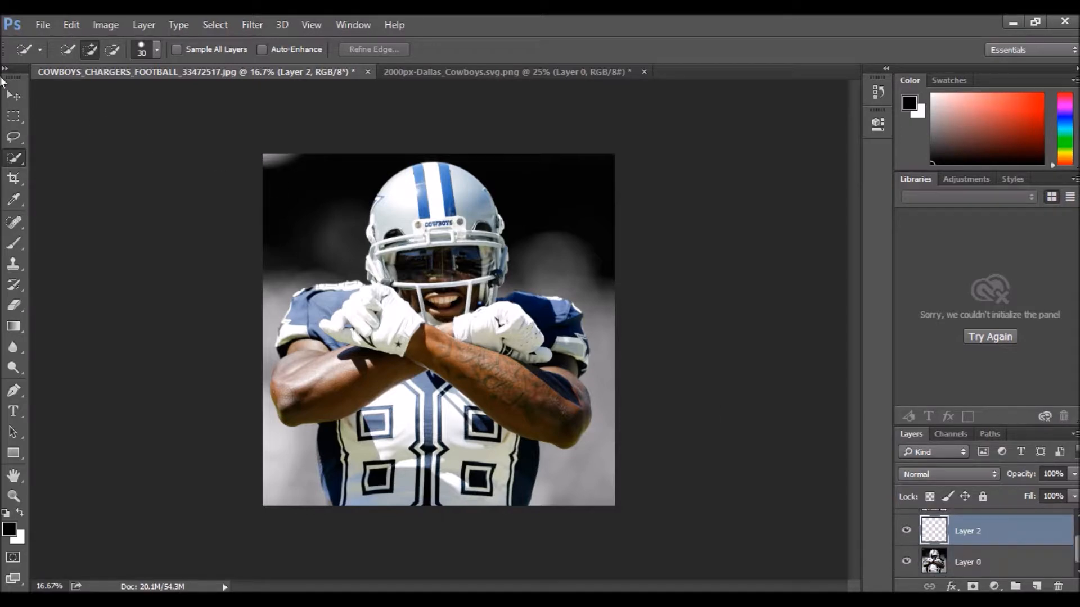
{"action": "left_click", "coordinate": [69, 24]}
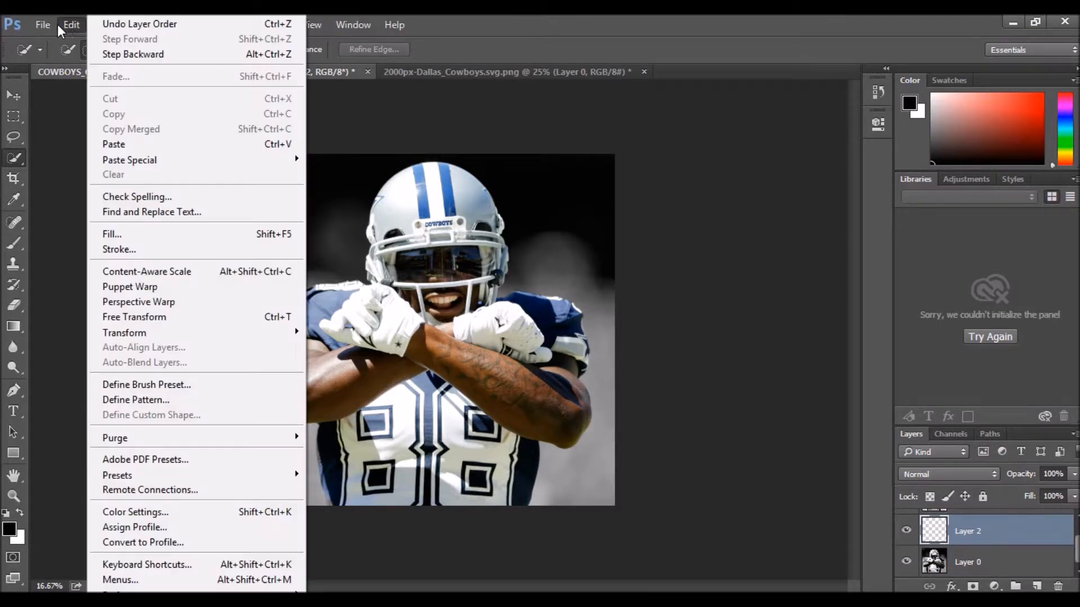
{"action": "left_click", "coordinate": [127, 145]}
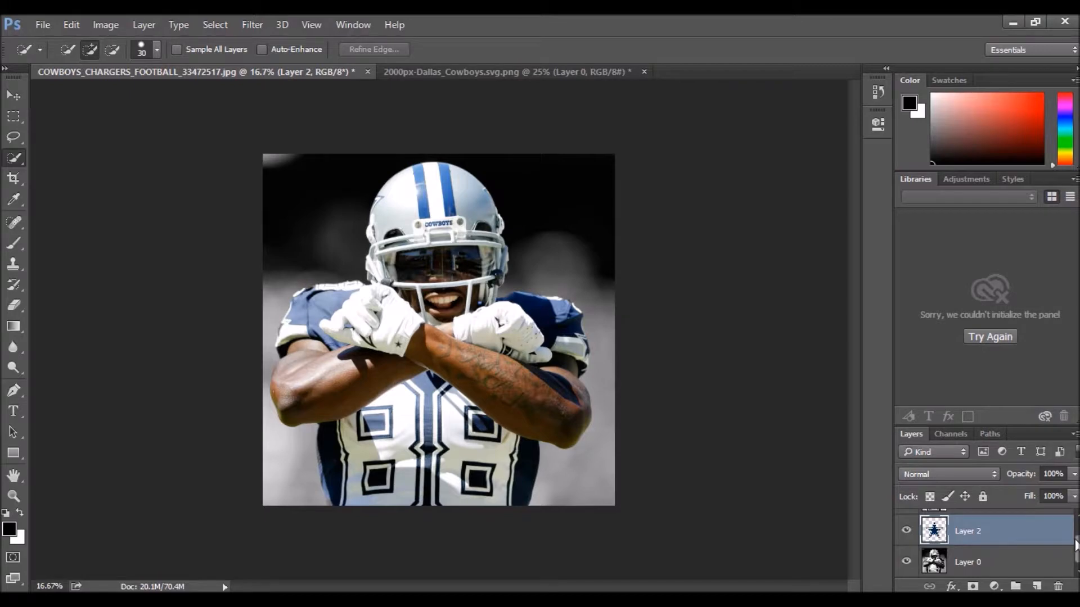
- Hide Layer 1 and stretch the star logo on Layer 2 until its bounding box matches the canvas edges
{"action": "scroll", "coordinate": [984, 540], "scroll_direction": "up", "scroll_amount": 1}
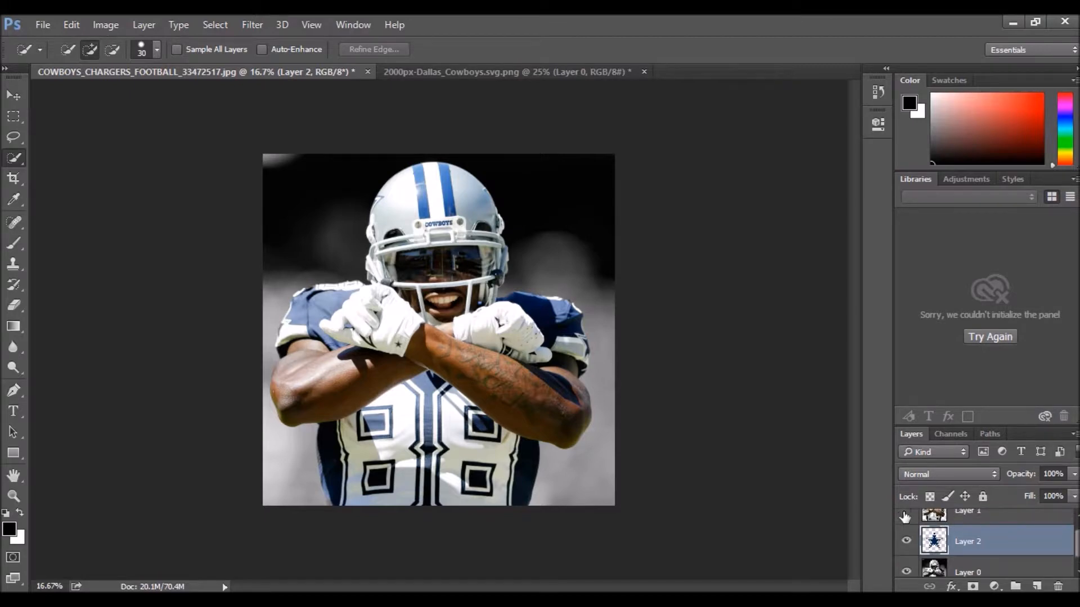
{"action": "left_click", "coordinate": [906, 515]}
{"action": "left_click", "coordinate": [13, 95]}
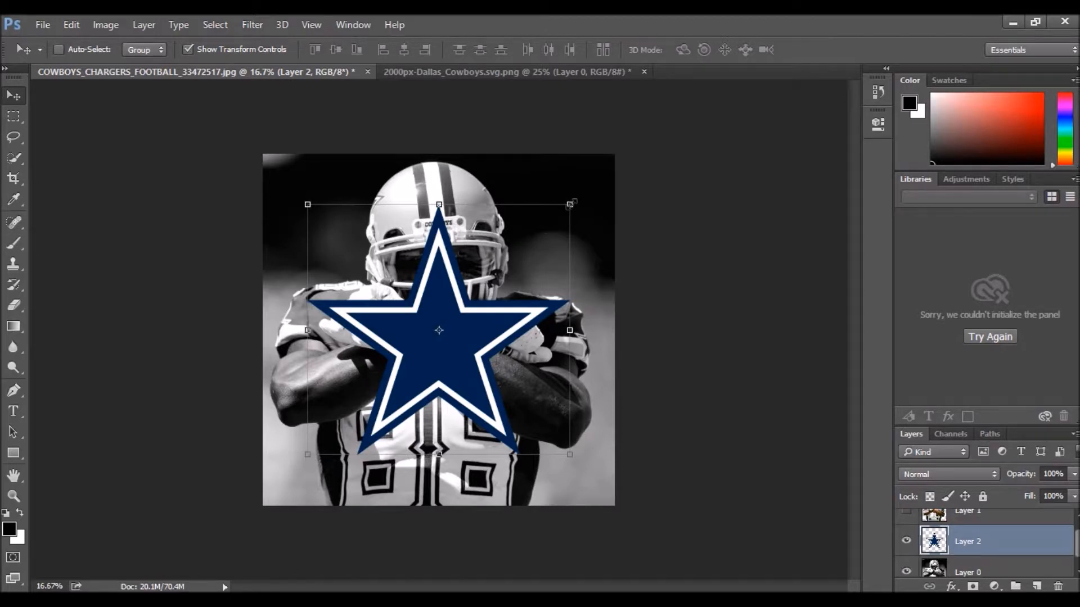
{"action": "left_click_drag", "start_coordinate": [569, 204], "coordinate": [607, 158]}
{"action": "left_click_drag", "start_coordinate": [307, 453], "coordinate": [263, 516]}
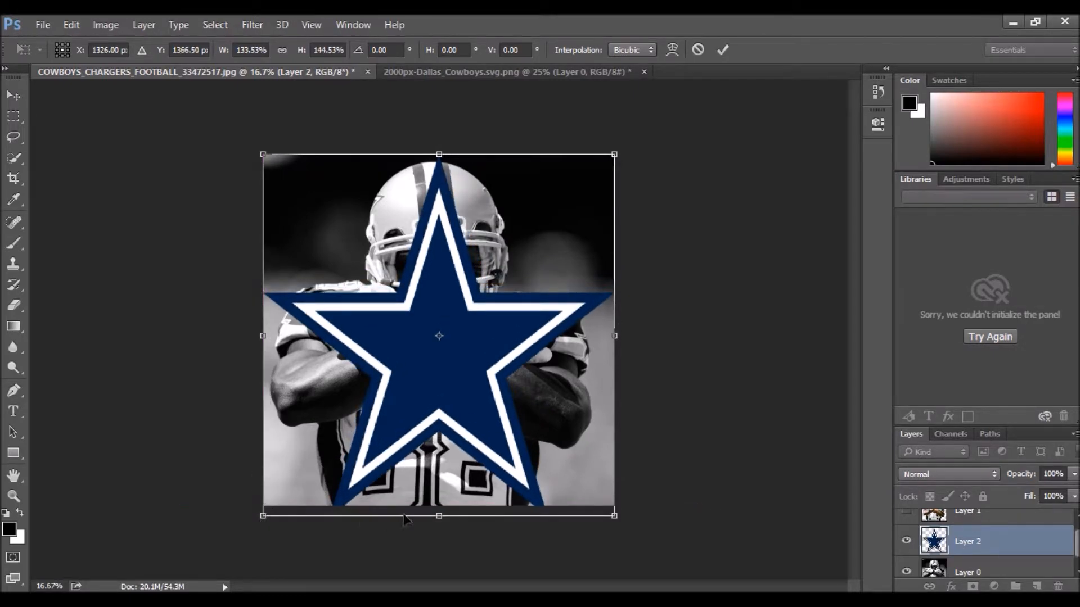
{"action": "left_click_drag", "start_coordinate": [439, 515], "coordinate": [440, 506]}
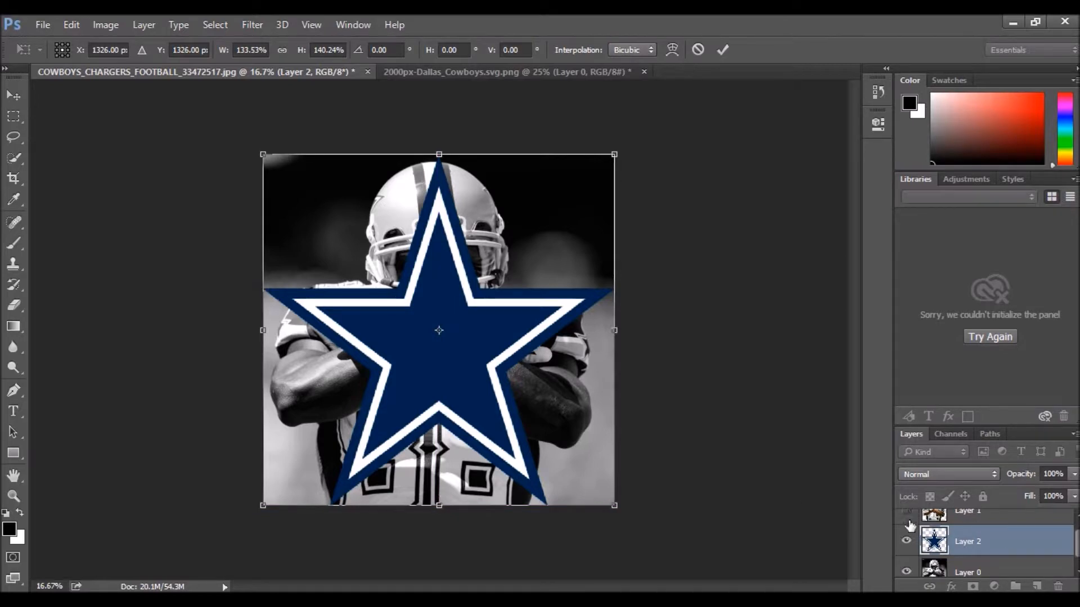
{"action": "left_click", "coordinate": [722, 50]}
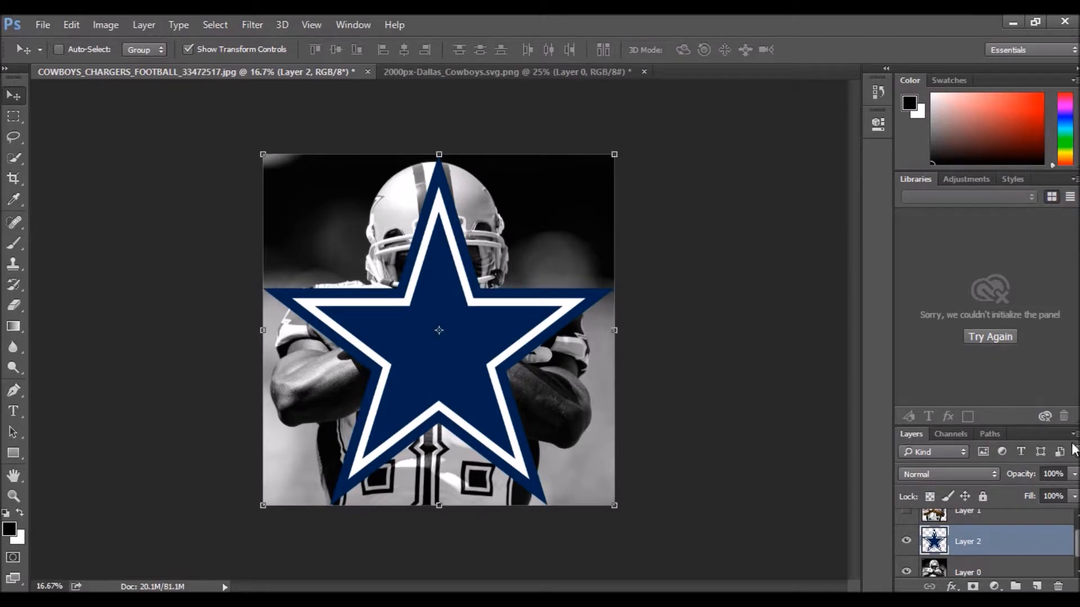
- Switch the visibility of Layer 1 and Layer 2 on and off to compare the star with and without the color player
{"action": "left_click", "coordinate": [1001, 513]}
{"action": "left_click", "coordinate": [906, 526]}
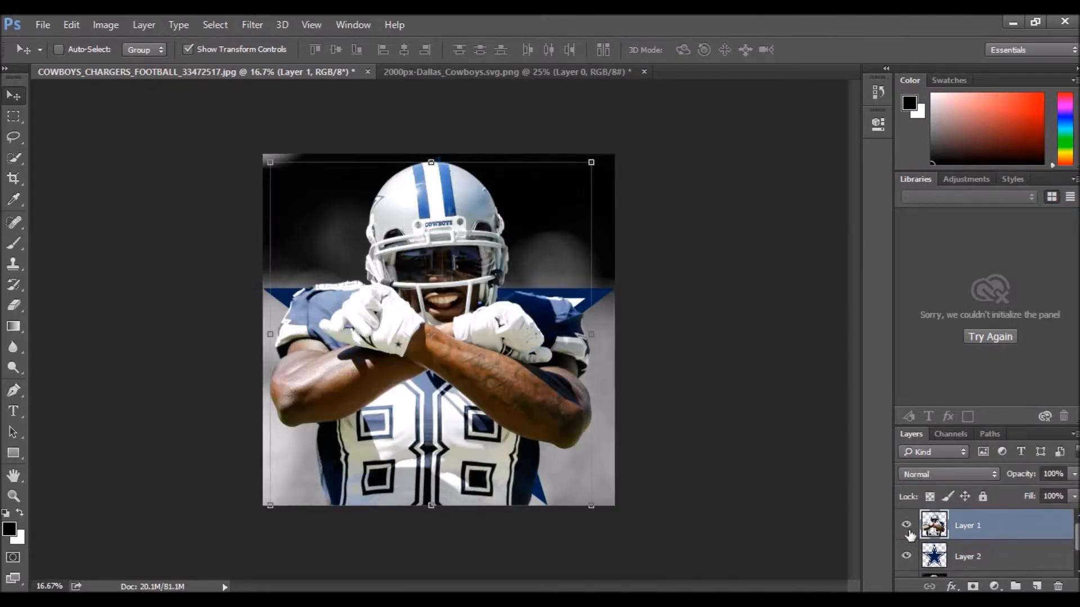
{"action": "left_click", "coordinate": [906, 555]}
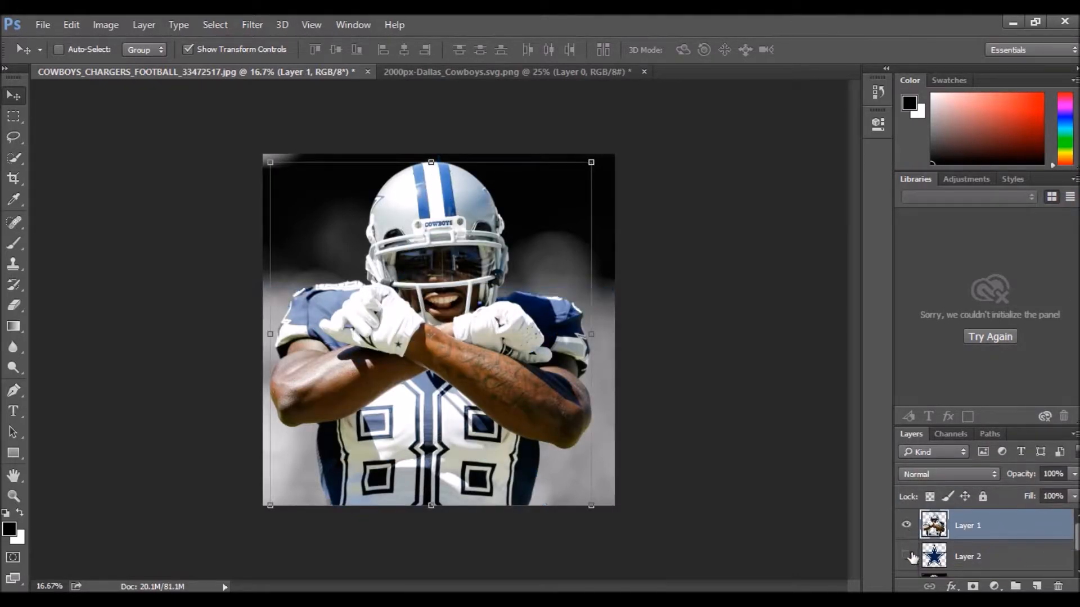
{"action": "left_click", "coordinate": [907, 526]}
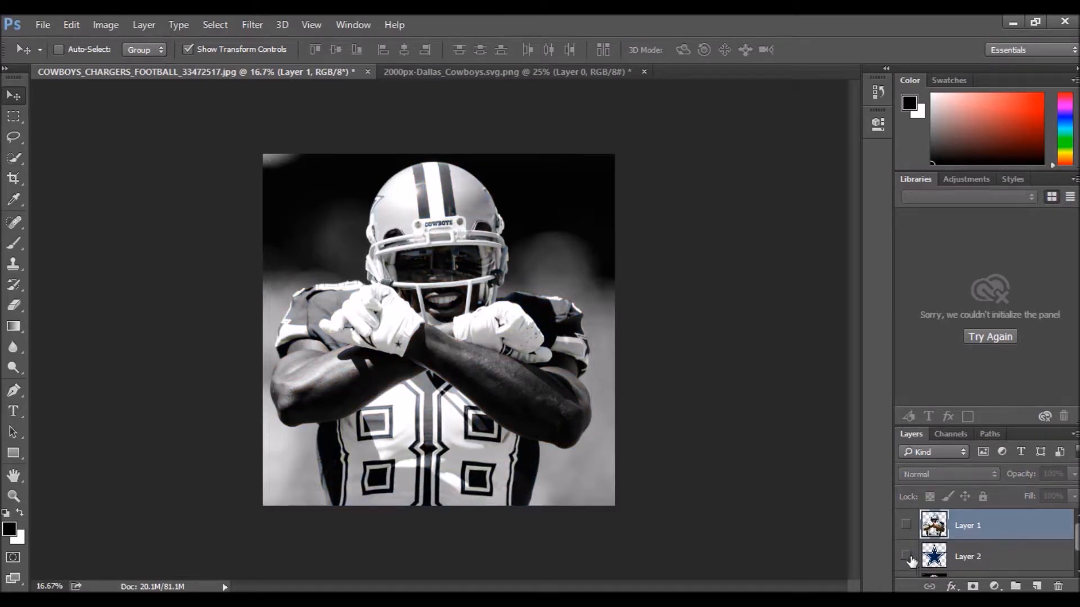
{"action": "left_click", "coordinate": [907, 556]}
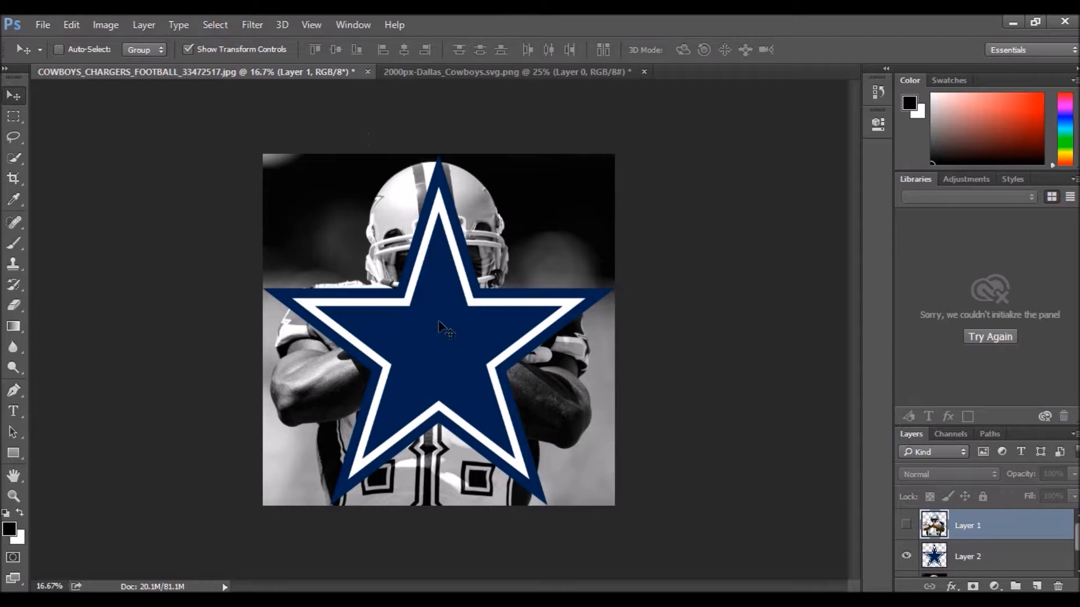
- Step back one state in the edit history to make Layer 2 the active layer again
{"action": "left_click", "coordinate": [58, 23]}
{"action": "left_click", "coordinate": [120, 25]}
{"action": "left_click", "coordinate": [70, 25]}
{"action": "left_click", "coordinate": [78, 20]}
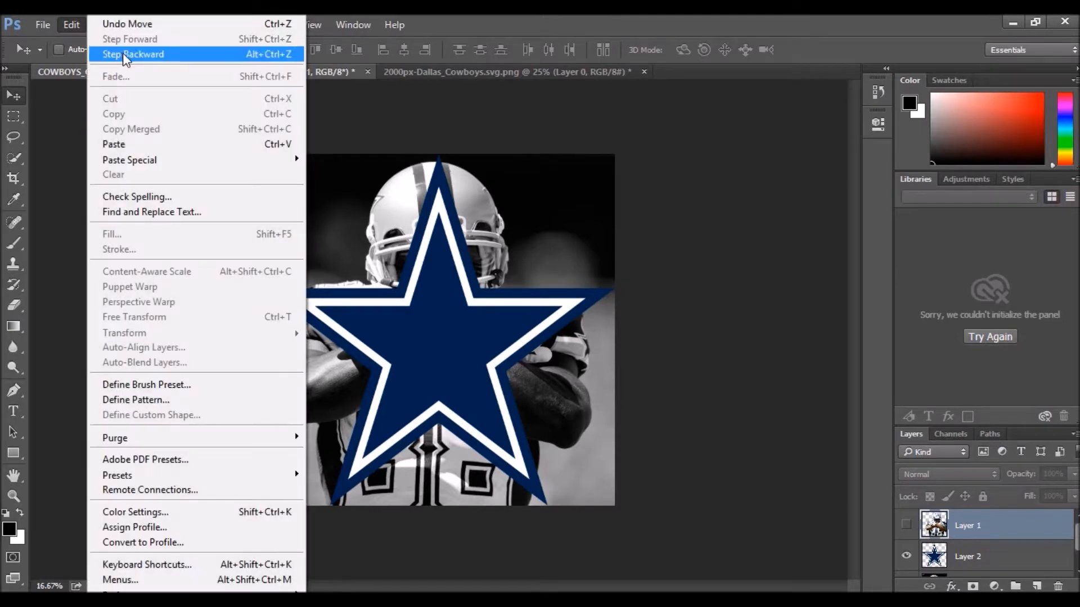
{"action": "left_click", "coordinate": [123, 54]}
{"action": "left_click", "coordinate": [70, 16]}
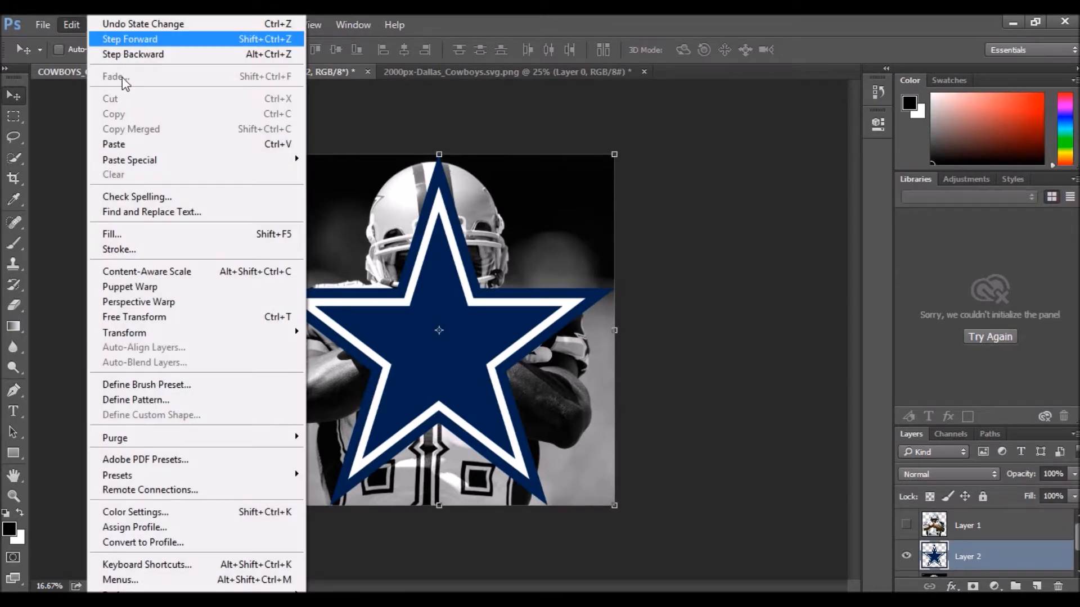
- Scale the star logo down to 63.57% width and 62.44% height, fitted into the canvas's top-right corner
{"action": "left_click", "coordinate": [614, 158]}
{"action": "left_click_drag", "start_coordinate": [614, 158], "coordinate": [549, 236]}
{"action": "left_click_drag", "start_coordinate": [516, 271], "coordinate": [555, 238]}
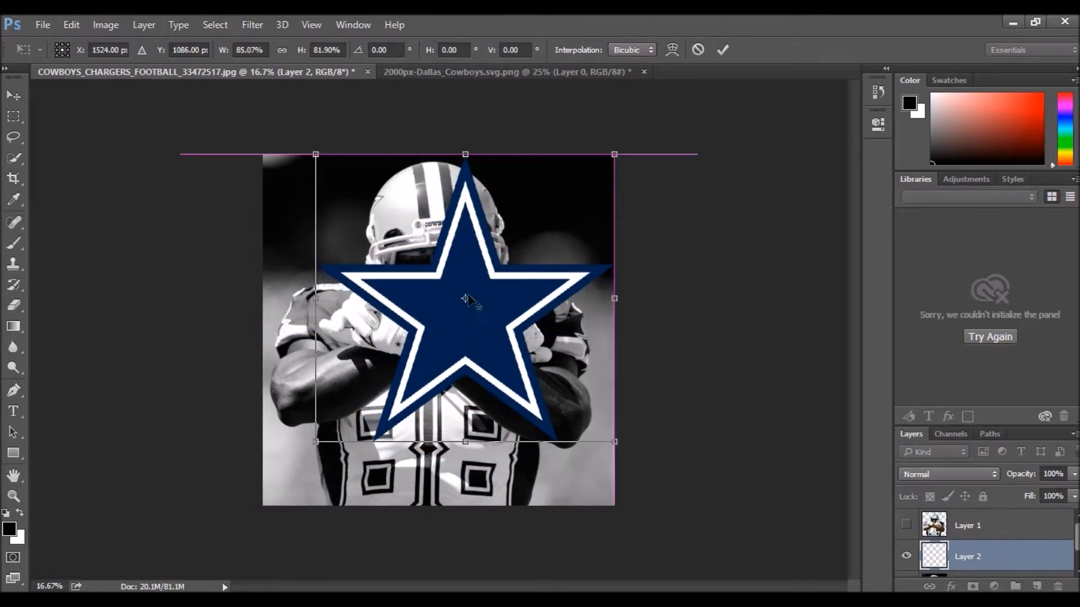
{"action": "left_click_drag", "start_coordinate": [315, 442], "coordinate": [364, 397]}
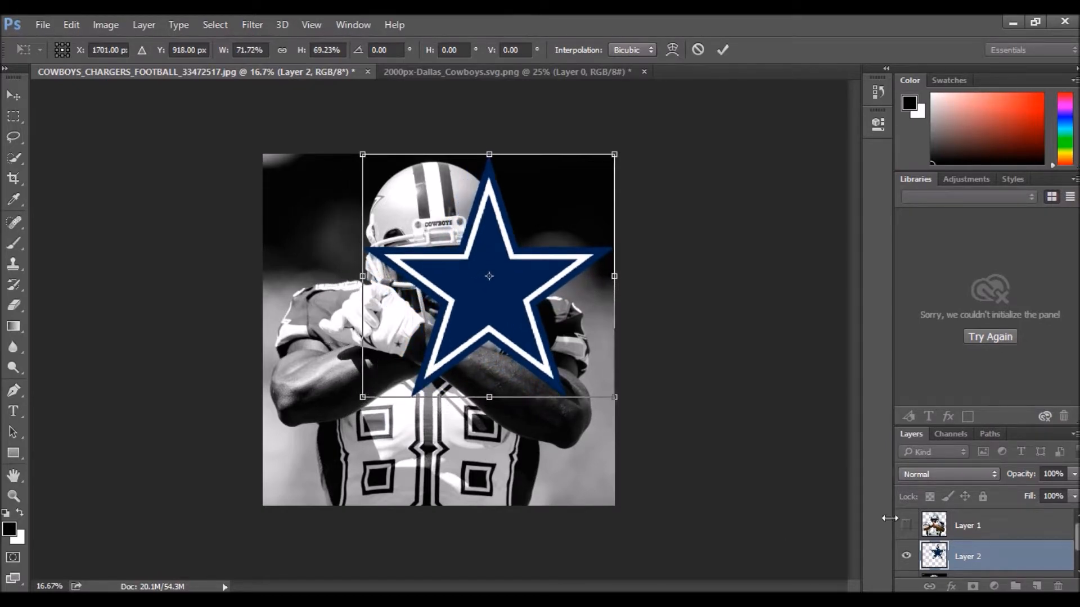
{"action": "left_click_drag", "start_coordinate": [368, 389], "coordinate": [396, 369]}
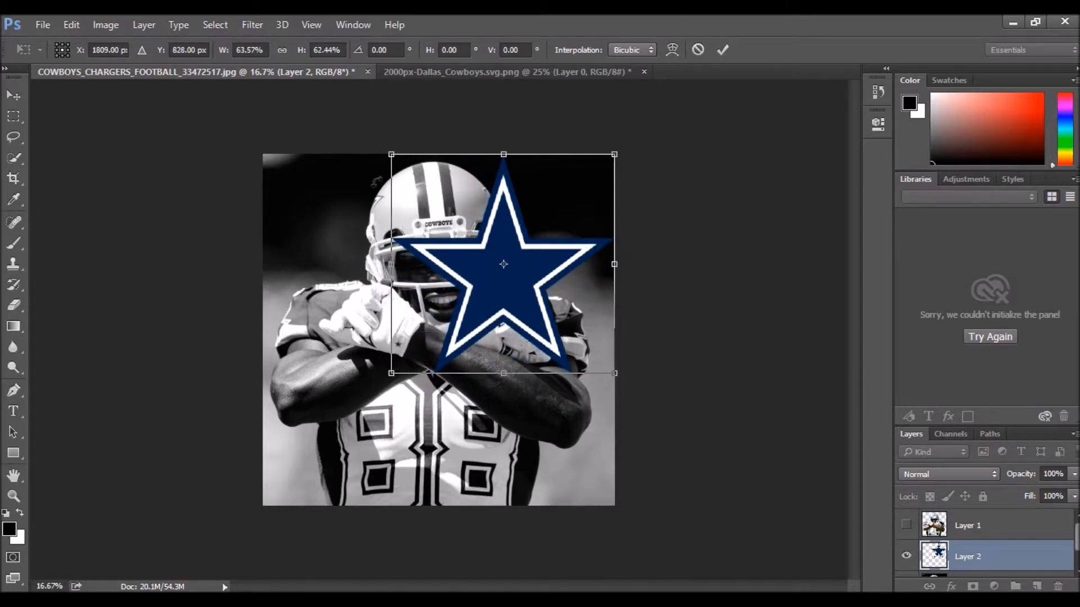
{"action": "left_click", "coordinate": [722, 50]}
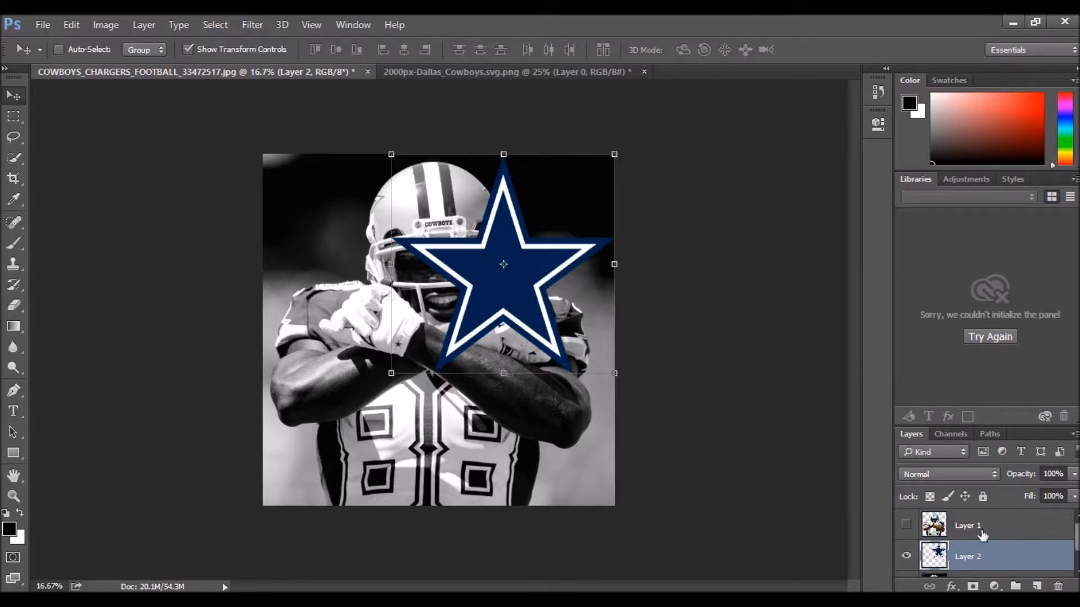
- Show Layer 1 and move the star partly past the canvas's right edge behind the player, reducing its height to 93.12%
{"action": "left_click", "coordinate": [906, 526]}
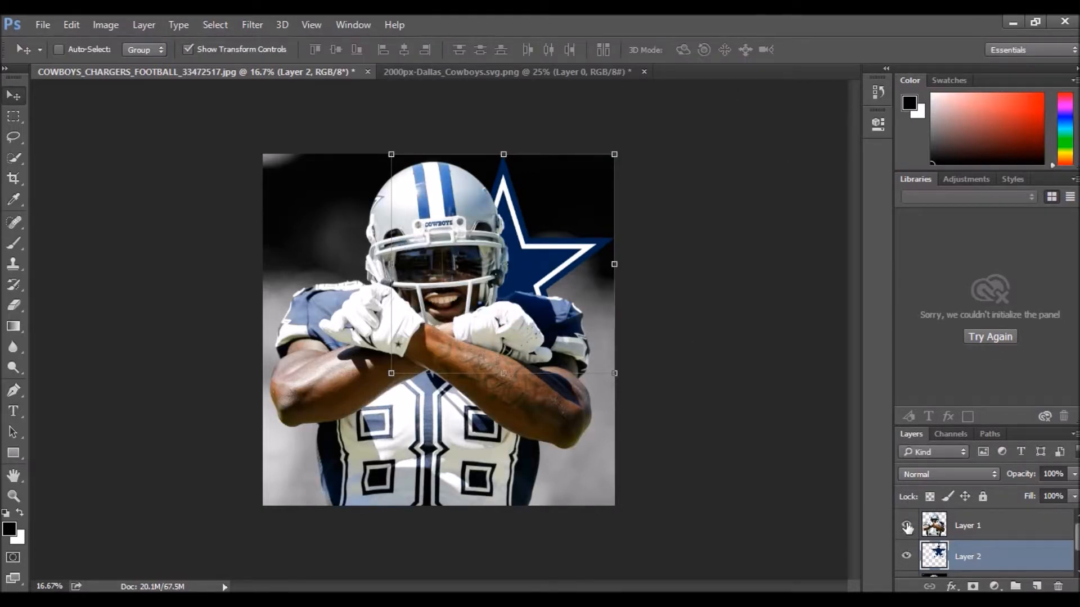
{"action": "left_click_drag", "start_coordinate": [540, 238], "coordinate": [592, 245]}
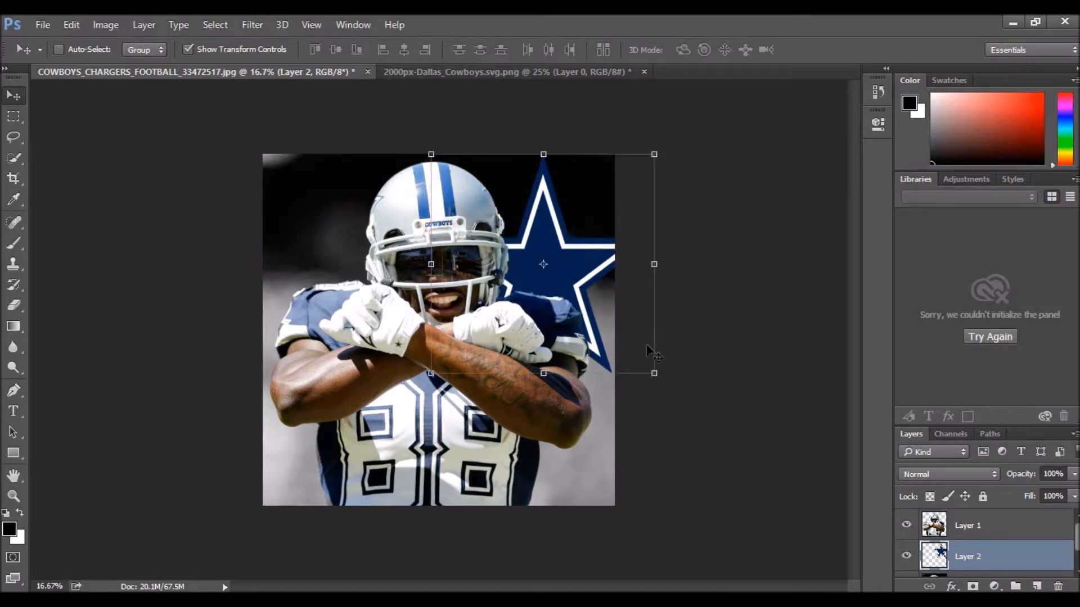
{"action": "left_click_drag", "start_coordinate": [545, 372], "coordinate": [568, 353]}
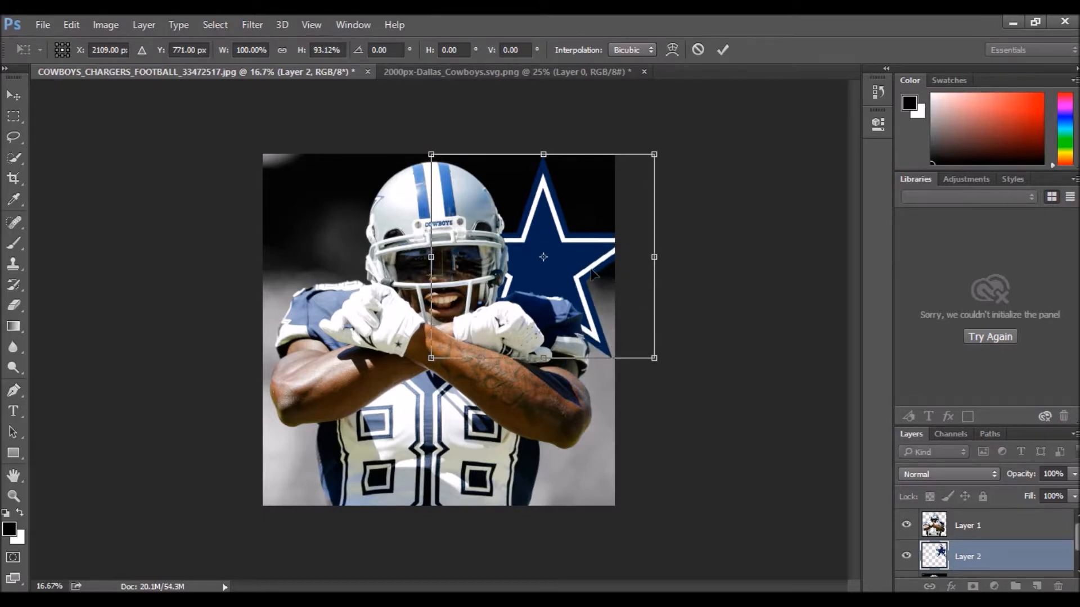
{"action": "left_click_drag", "start_coordinate": [587, 273], "coordinate": [577, 271]}
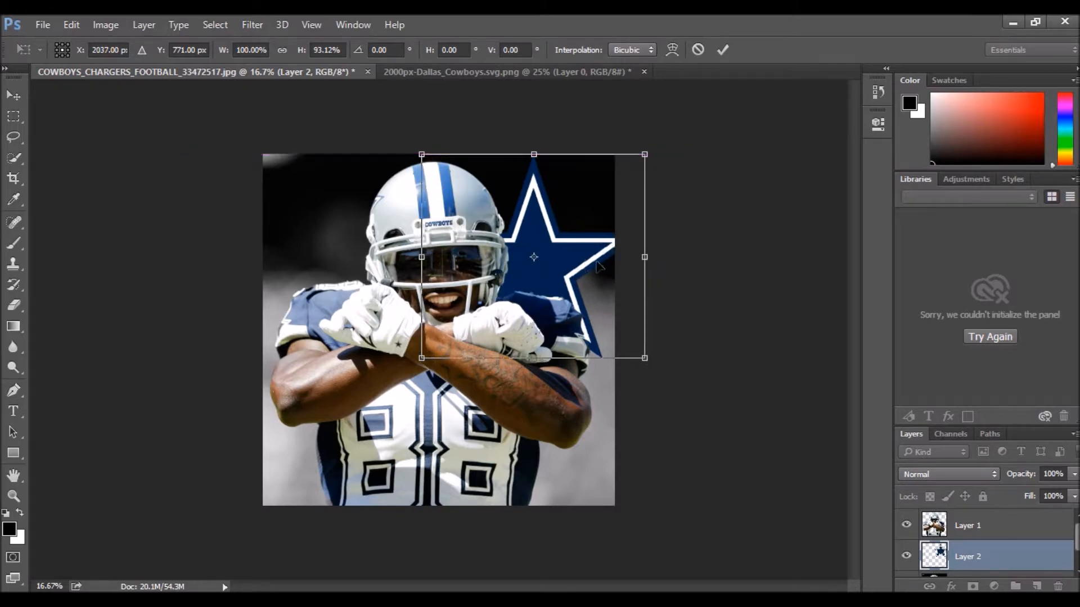
{"action": "scroll", "coordinate": [1006, 540], "scroll_direction": "down", "scroll_amount": 1}
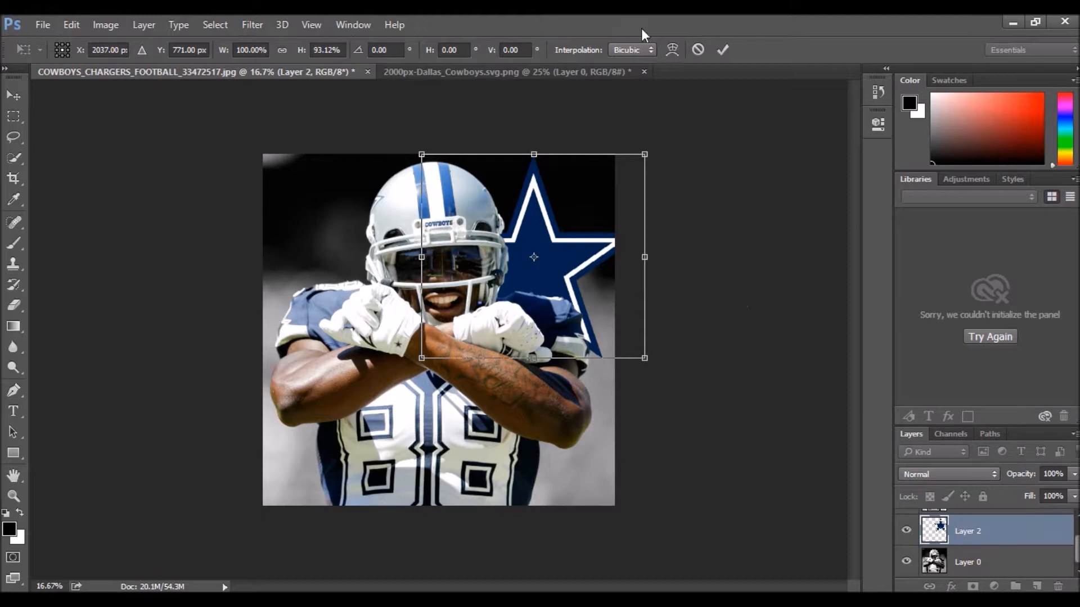
{"action": "left_click", "coordinate": [723, 49]}
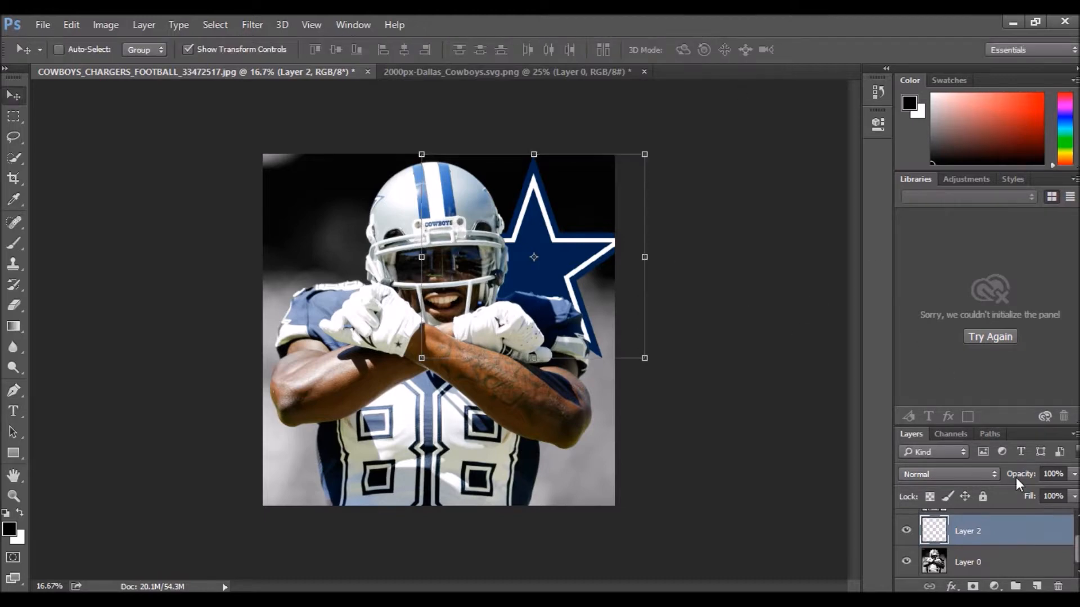
- Add a new layer and place it beneath Layer 0
{"action": "left_click", "coordinate": [1039, 586]}
{"action": "left_click_drag", "start_coordinate": [987, 534], "coordinate": [984, 584]}
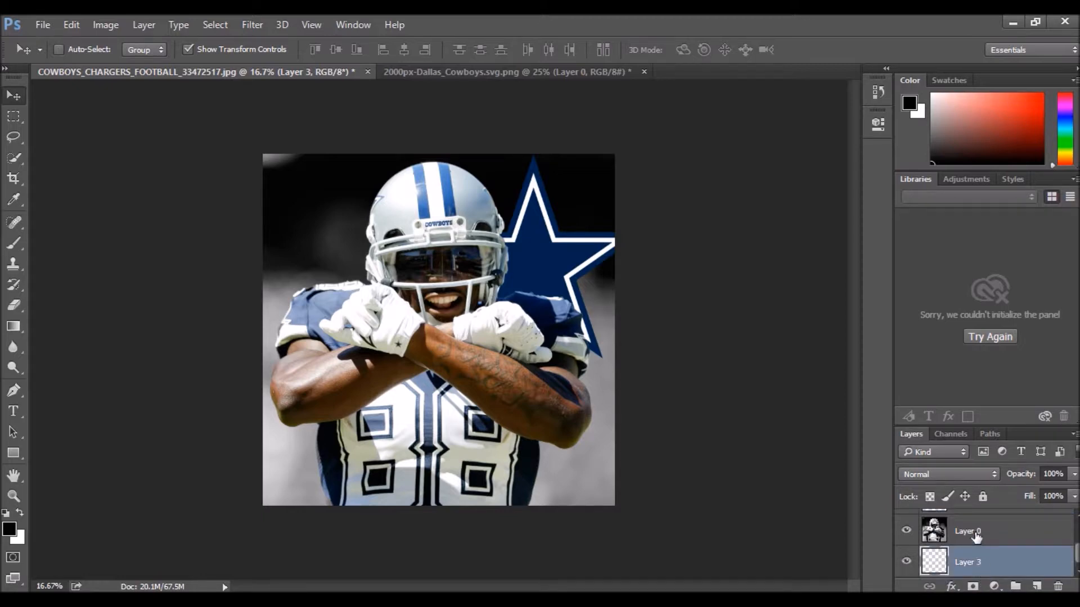
- Set Layer 0's blend mode to Soft Light after trying Hard Light, and make the empty Layer 3 active
{"action": "left_click", "coordinate": [976, 538]}
{"action": "left_click", "coordinate": [967, 474]}
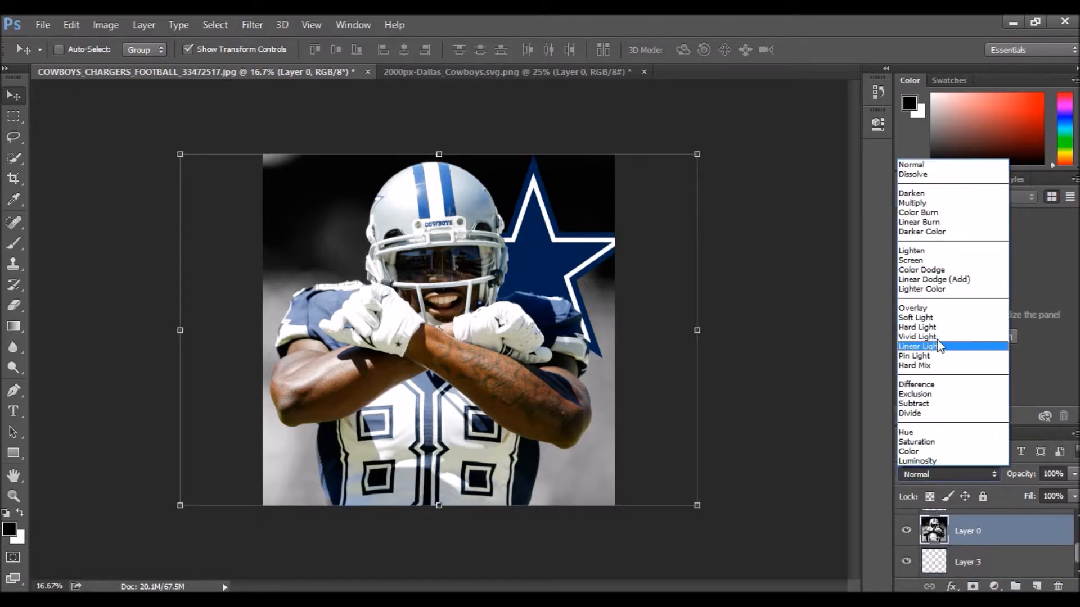
{"action": "left_click", "coordinate": [976, 478]}
{"action": "left_click", "coordinate": [977, 478]}
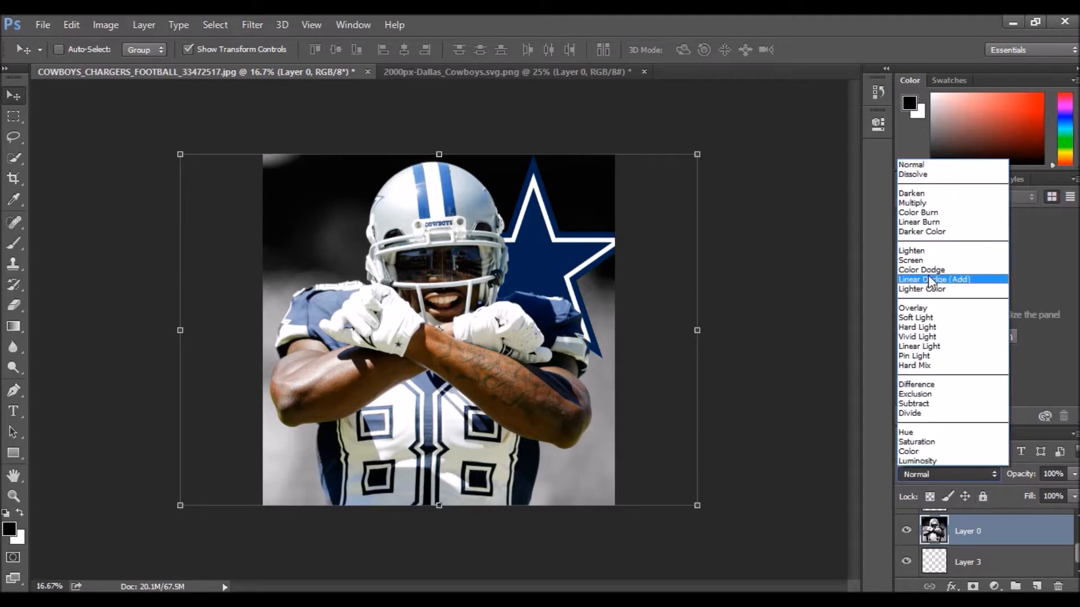
{"action": "left_click", "coordinate": [928, 328]}
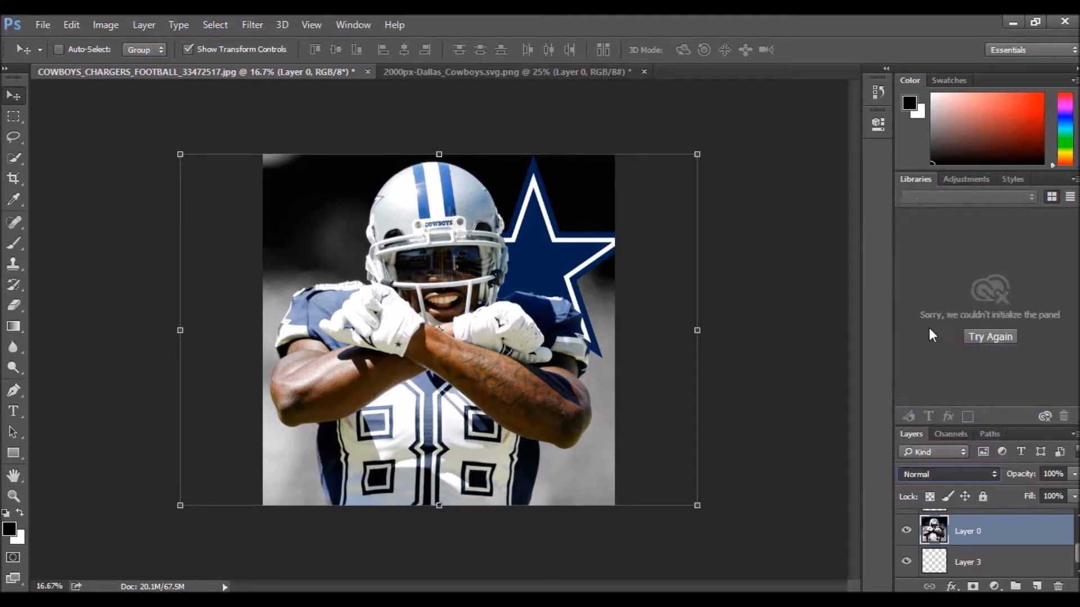
{"action": "left_click", "coordinate": [968, 474]}
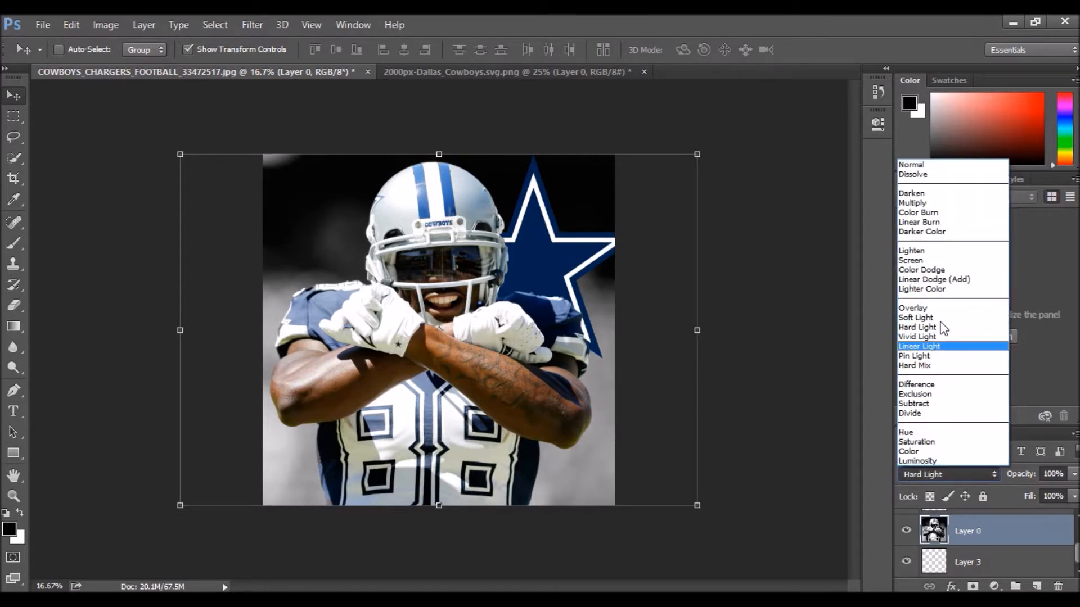
{"action": "left_click", "coordinate": [933, 312]}
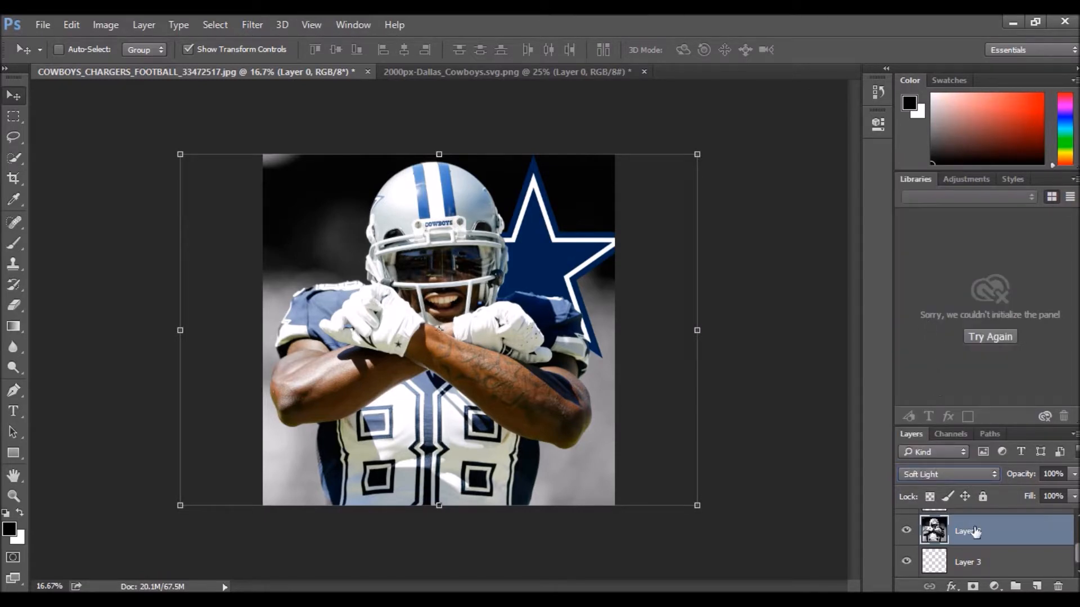
{"action": "left_click", "coordinate": [980, 562]}
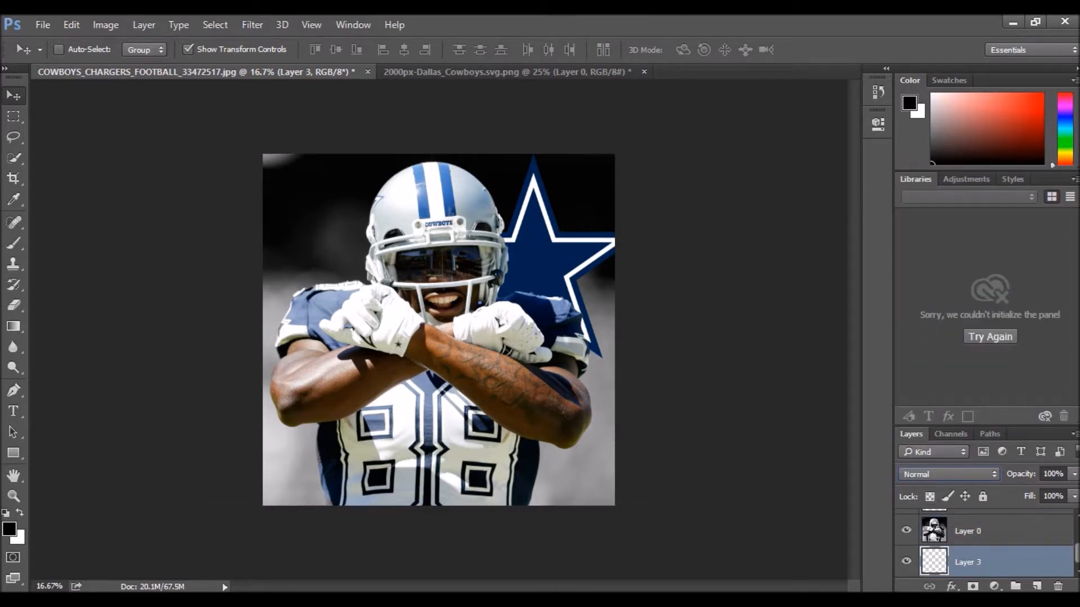
- Switch to Chrome, open the bookmarked Team Hex Codes page in the new tab and filter the leagues to NFL
{"action": "key", "text": "alt+Tab"}
{"action": "left_click", "coordinate": [168, 23]}
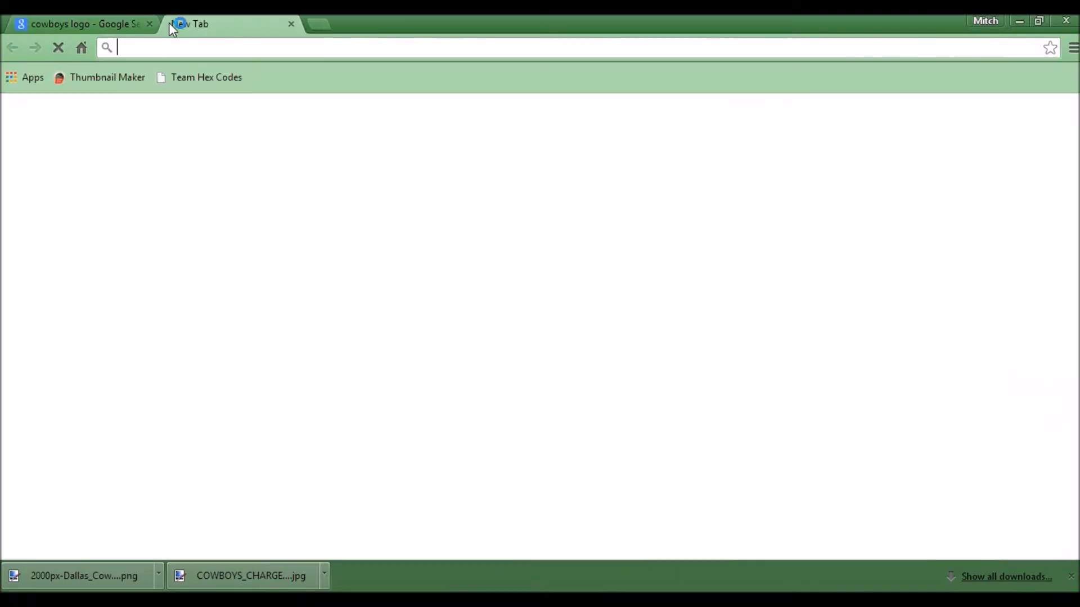
{"action": "left_click", "coordinate": [200, 76]}
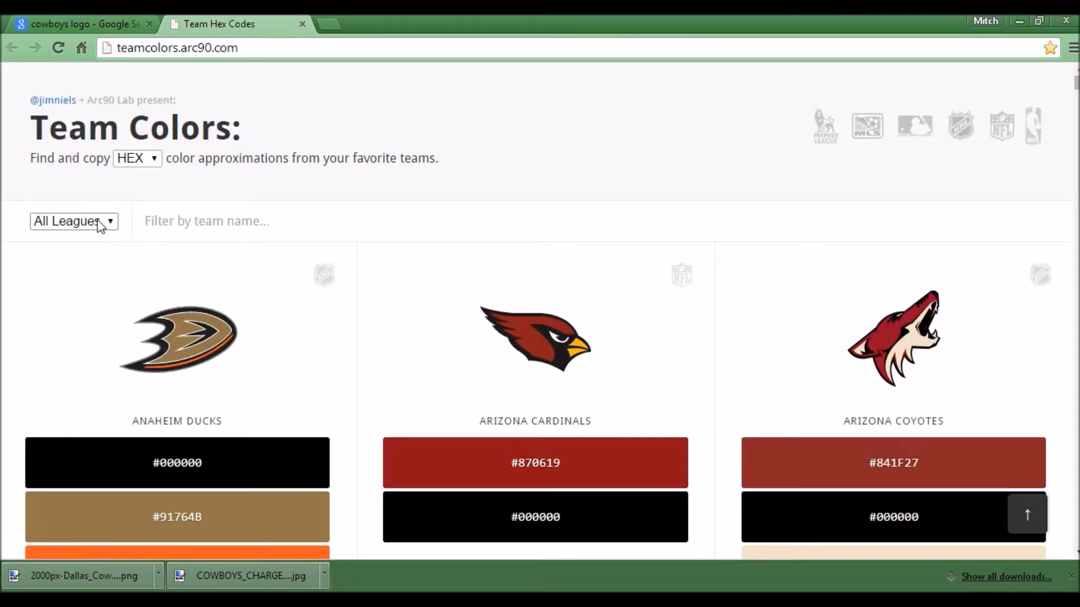
{"action": "left_click", "coordinate": [100, 223]}
{"action": "left_click", "coordinate": [66, 284]}
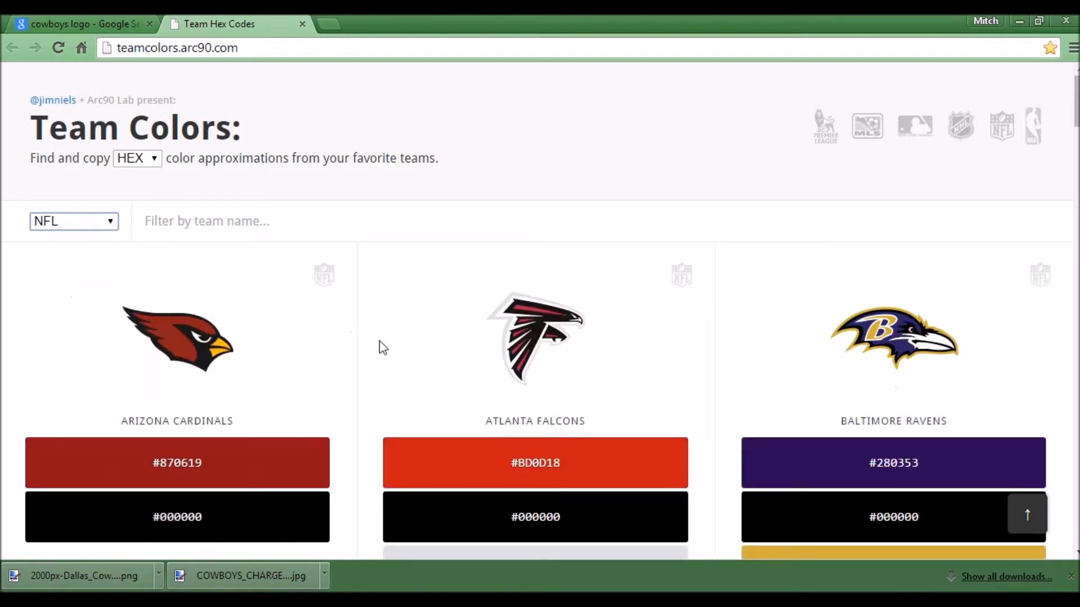
- Find the Dallas Cowboys entry and copy its navy hex code #002244
{"action": "scroll", "coordinate": [586, 386], "scroll_direction": "down", "scroll_amount": 12}
{"action": "scroll", "coordinate": [562, 385], "scroll_direction": "down", "scroll_amount": 3}
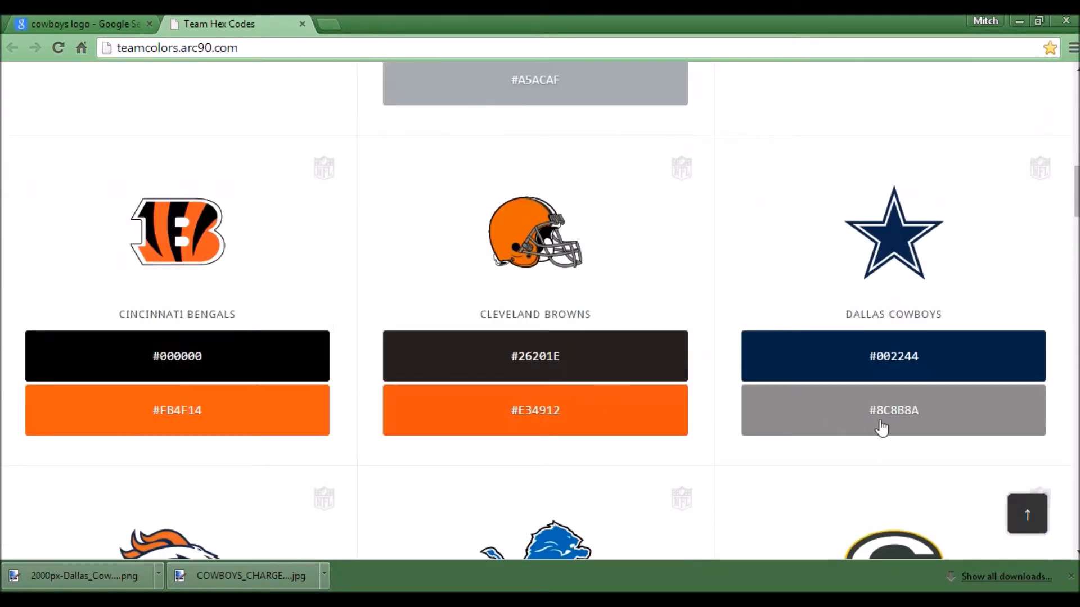
{"action": "double_click", "coordinate": [899, 366]}
{"action": "key", "text": "ctrl+c"}
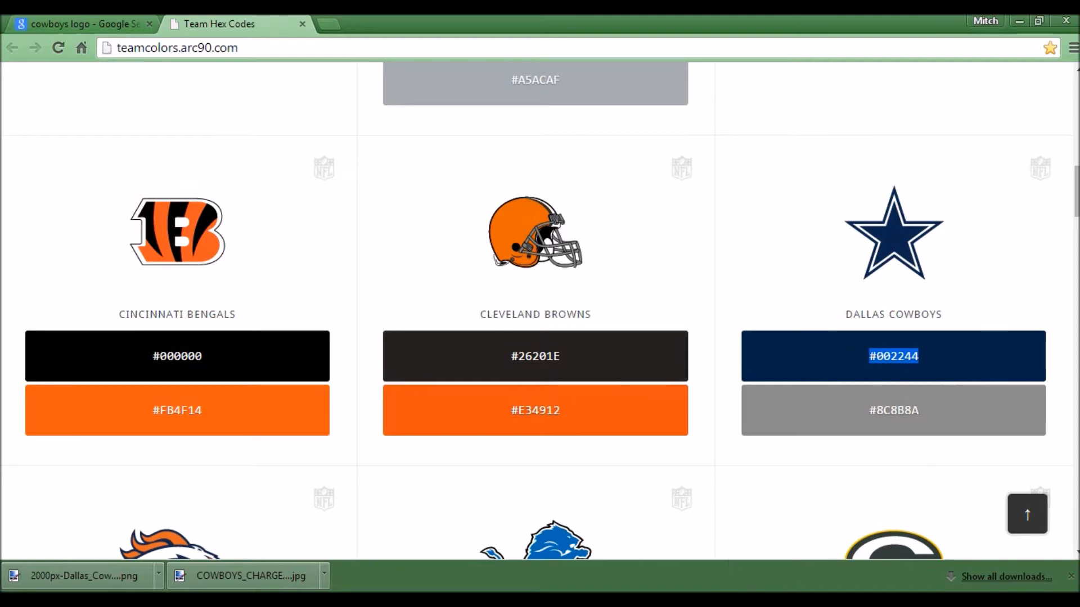
- Switch to Photoshop, set the foreground color to navy #002244 and swap it to the background color
{"action": "key", "text": "alt+Tab"}
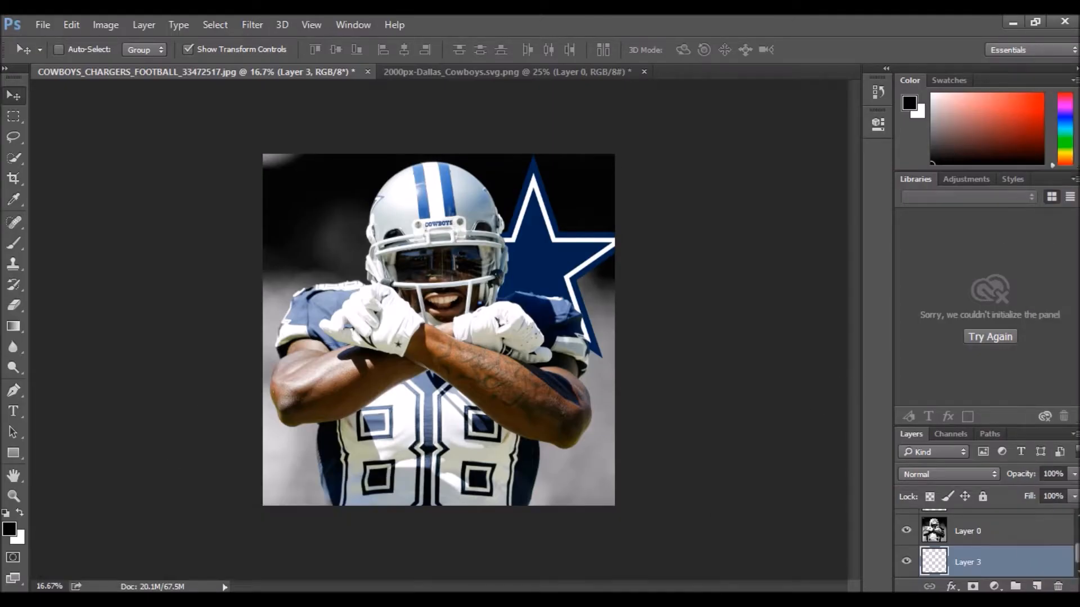
{"action": "left_click", "coordinate": [9, 529]}
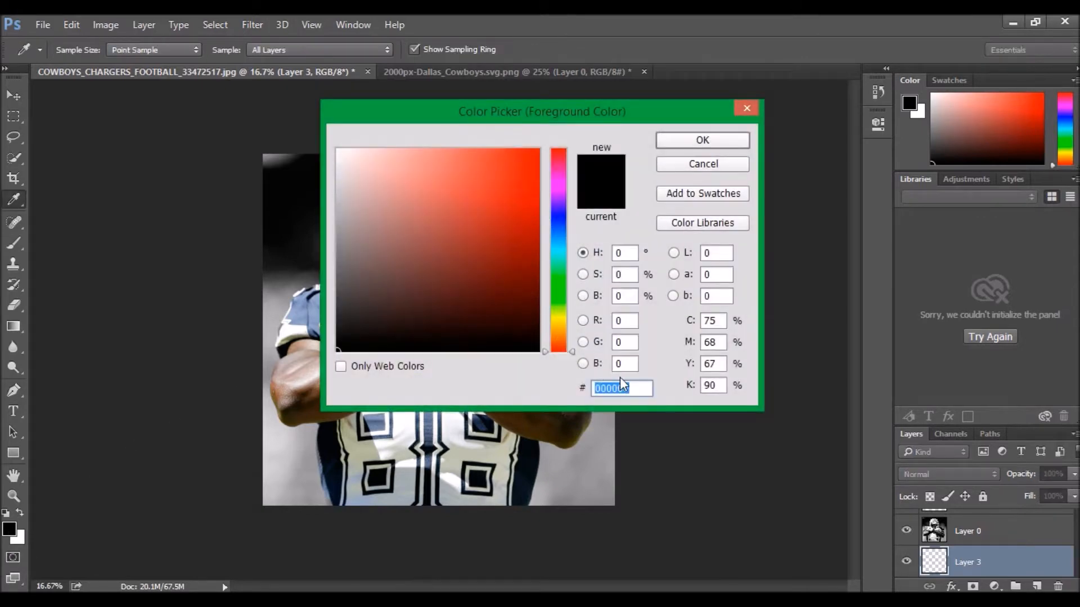
{"action": "key", "text": "ctrl+v"}
{"action": "left_click", "coordinate": [702, 140]}
{"action": "left_click", "coordinate": [21, 513]}
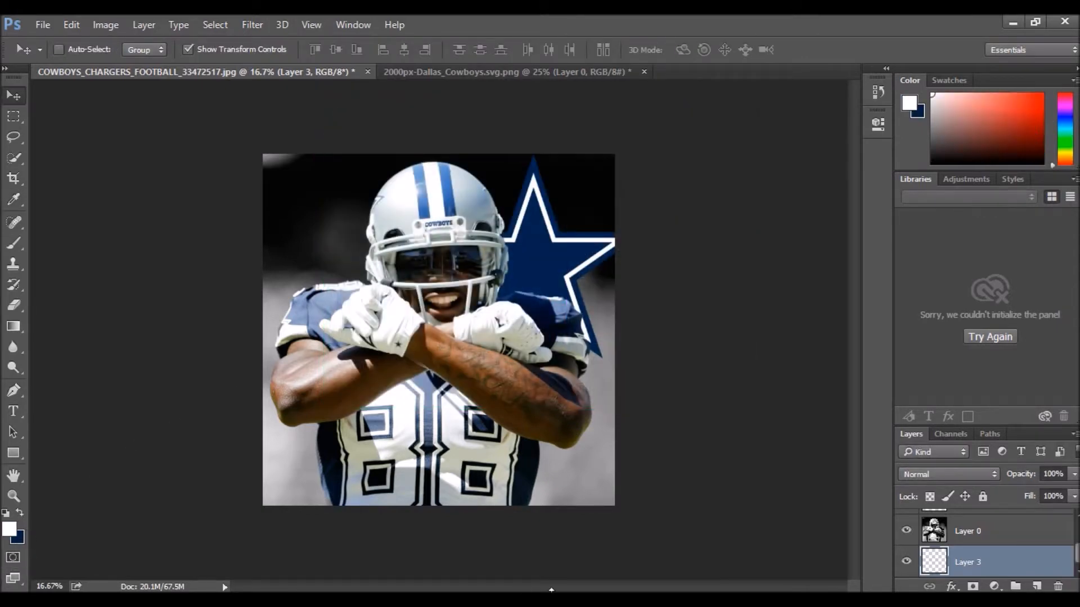
- Copy the Dallas Cowboys gray hex code #8C8B8A from the Chrome page and apply it as Photoshop's foreground color
{"action": "key", "text": "alt+Tab"}
{"action": "left_click_drag", "start_coordinate": [935, 410], "coordinate": [804, 412]}
{"action": "key", "text": "ctrl+c"}
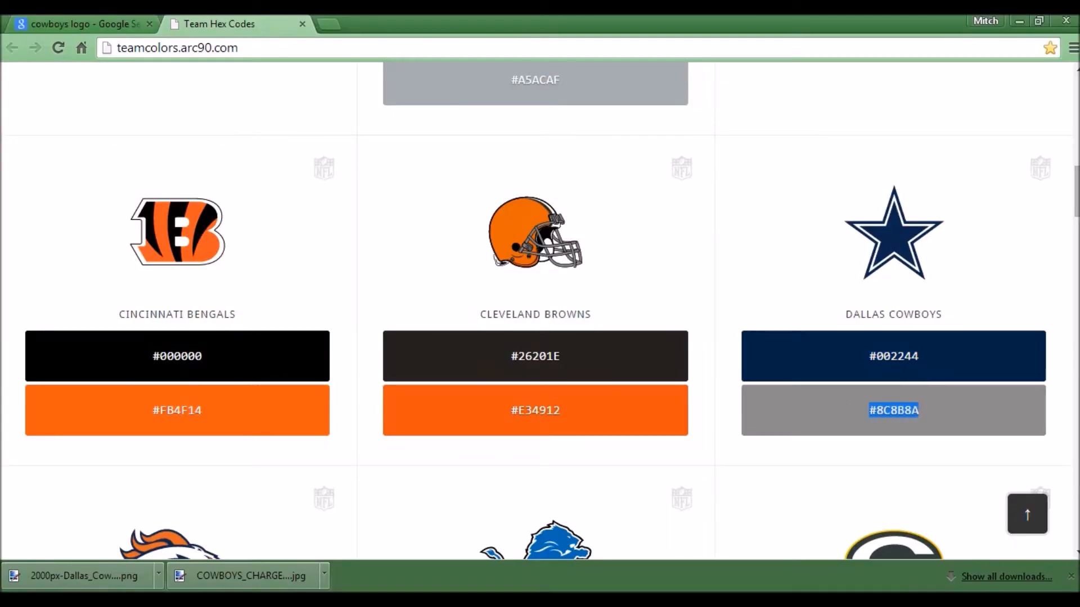
{"action": "key", "text": "alt+Tab"}
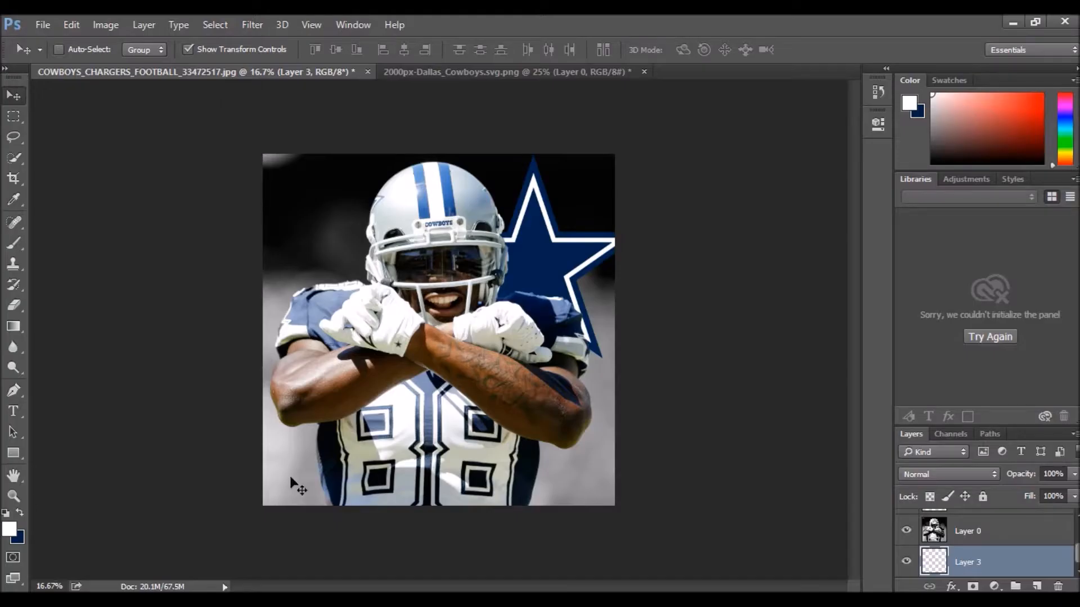
{"action": "left_click", "coordinate": [10, 529]}
{"action": "key", "text": "ctrl+v"}
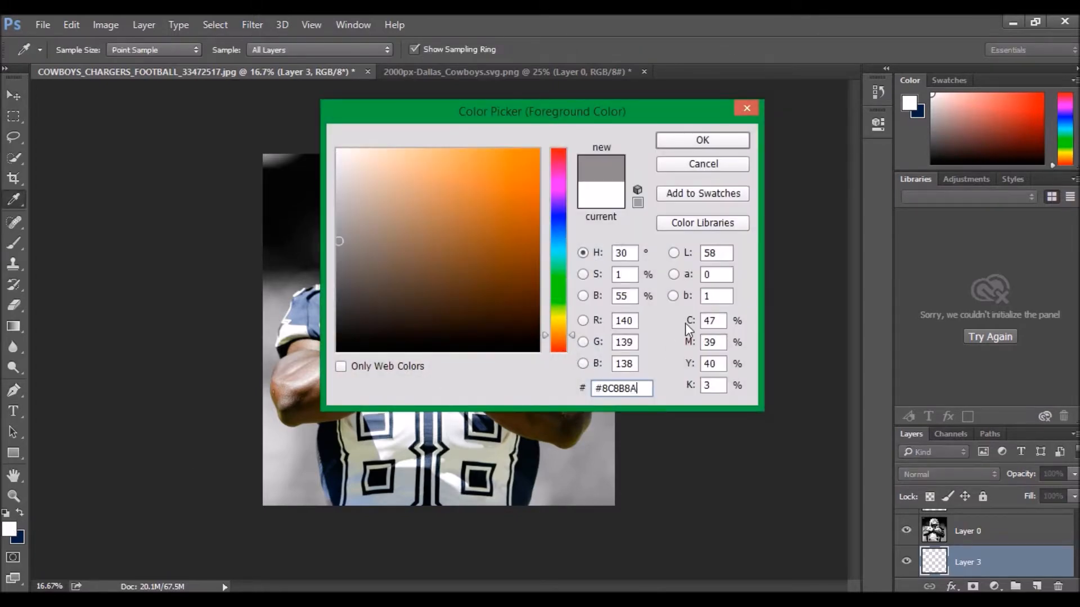
{"action": "left_click", "coordinate": [724, 137]}
- Fill Layer 3 with a gray-to-navy linear gradient running diagonally from the photo's upper left to its lower right
{"action": "key", "text": "v"}
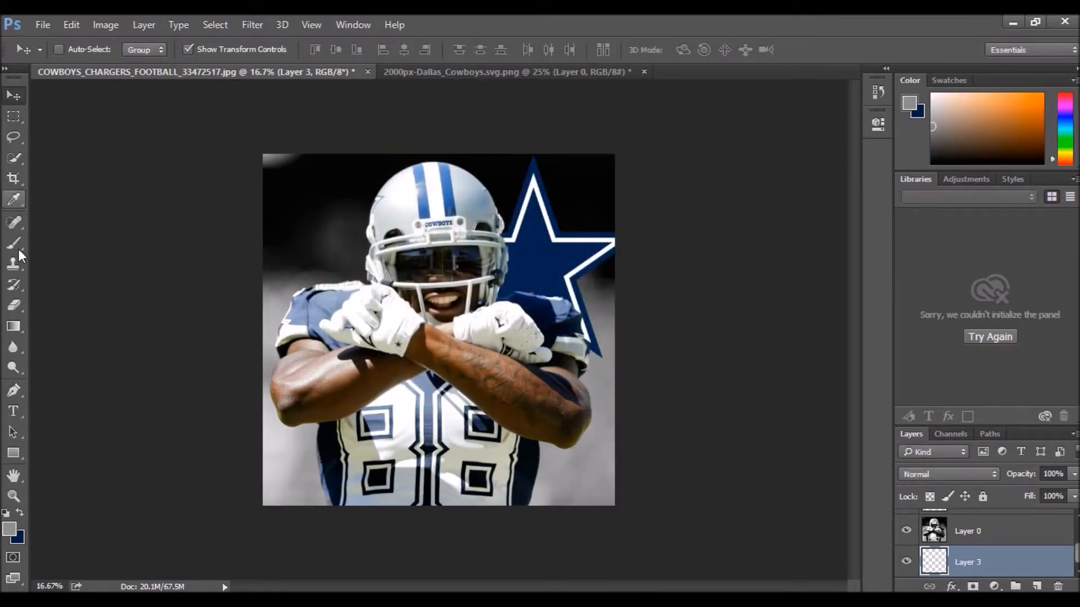
{"action": "left_click", "coordinate": [14, 326]}
{"action": "left_click_drag", "start_coordinate": [289, 177], "coordinate": [588, 433]}
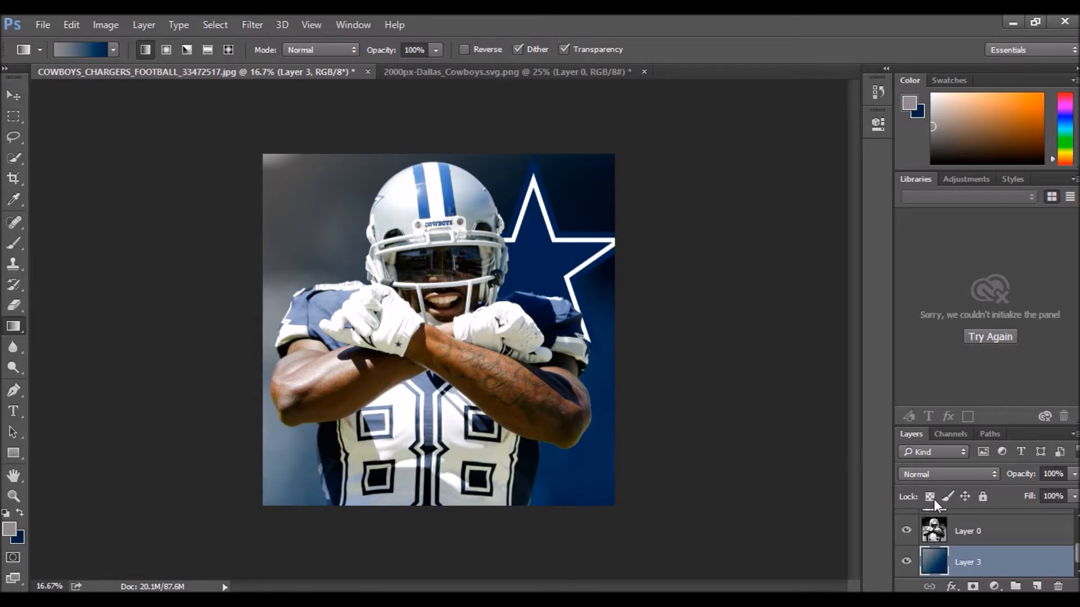
- Try the Hard Light and Vivid Light blend modes on Layer 0 and return it to Soft Light
{"action": "left_click", "coordinate": [985, 526]}
{"action": "left_click", "coordinate": [991, 474]}
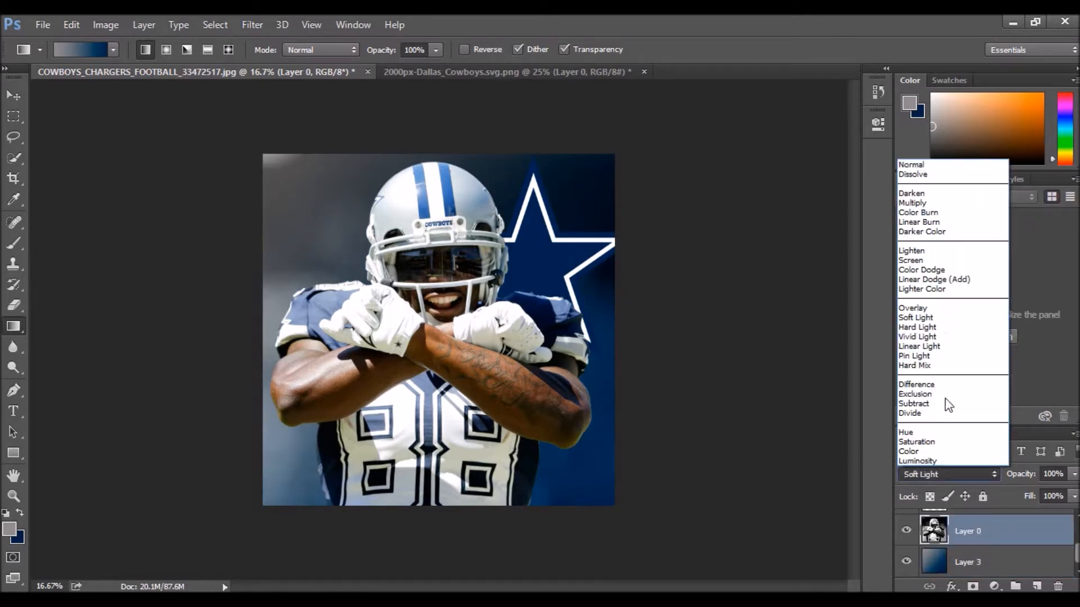
{"action": "left_click", "coordinate": [921, 330]}
{"action": "key", "text": "Down"}
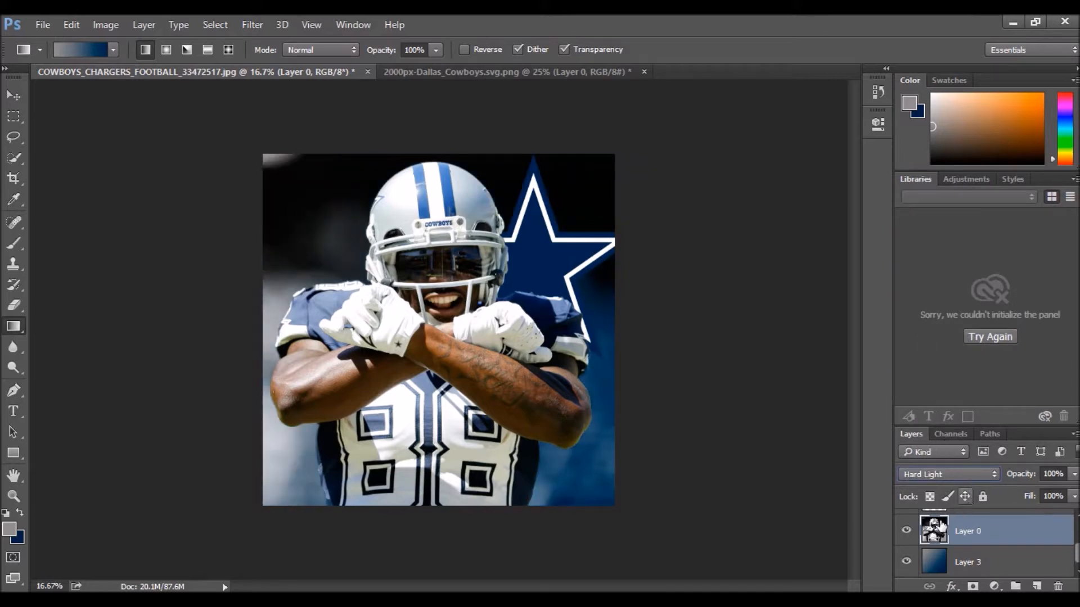
{"action": "left_click", "coordinate": [945, 475]}
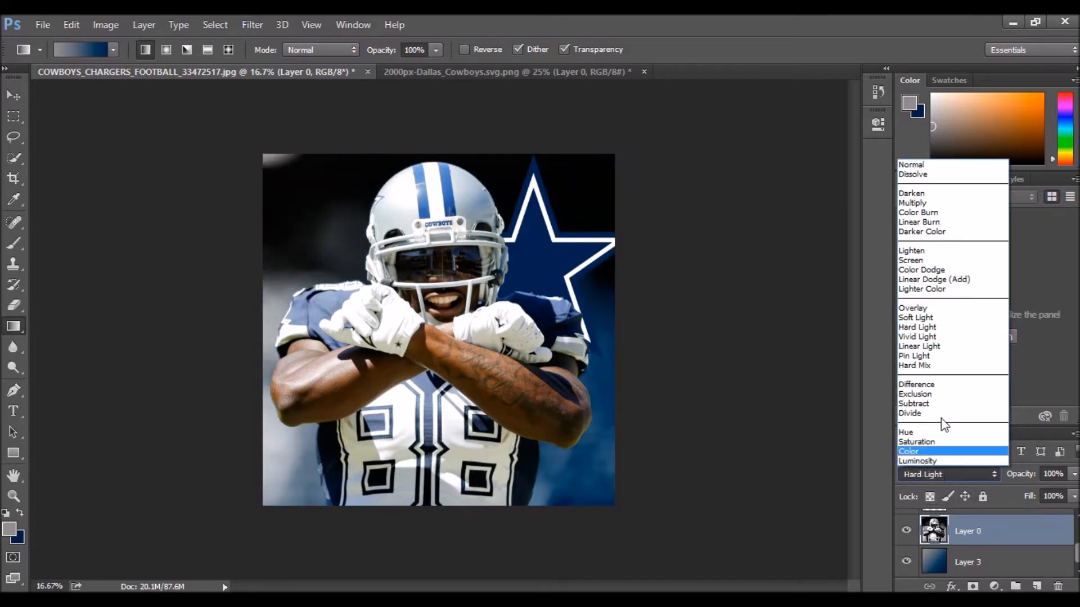
{"action": "left_click", "coordinate": [931, 337]}
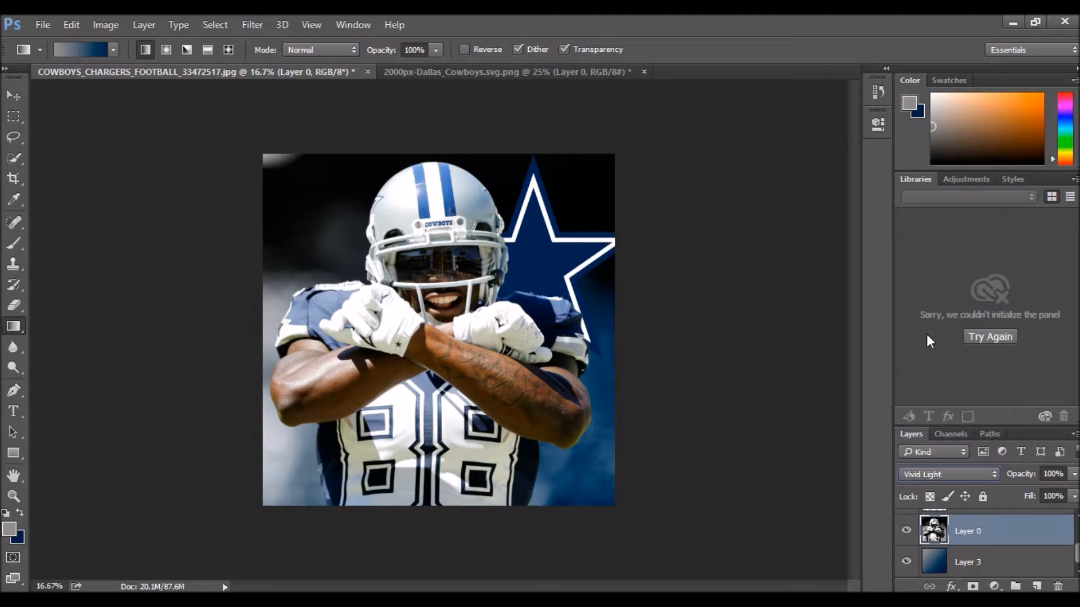
{"action": "left_click", "coordinate": [971, 470]}
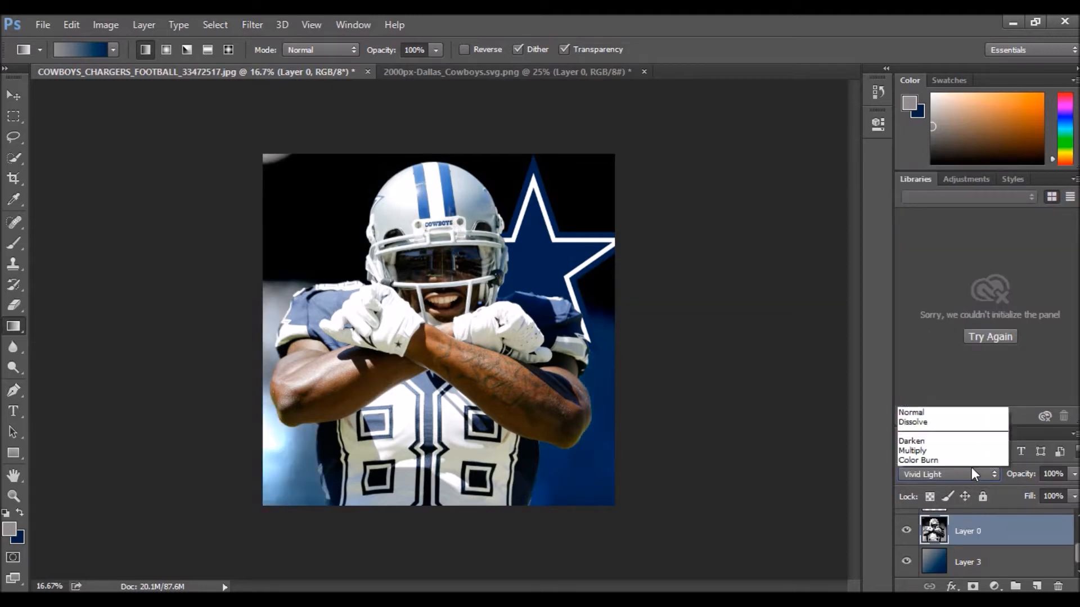
{"action": "left_click", "coordinate": [929, 318]}
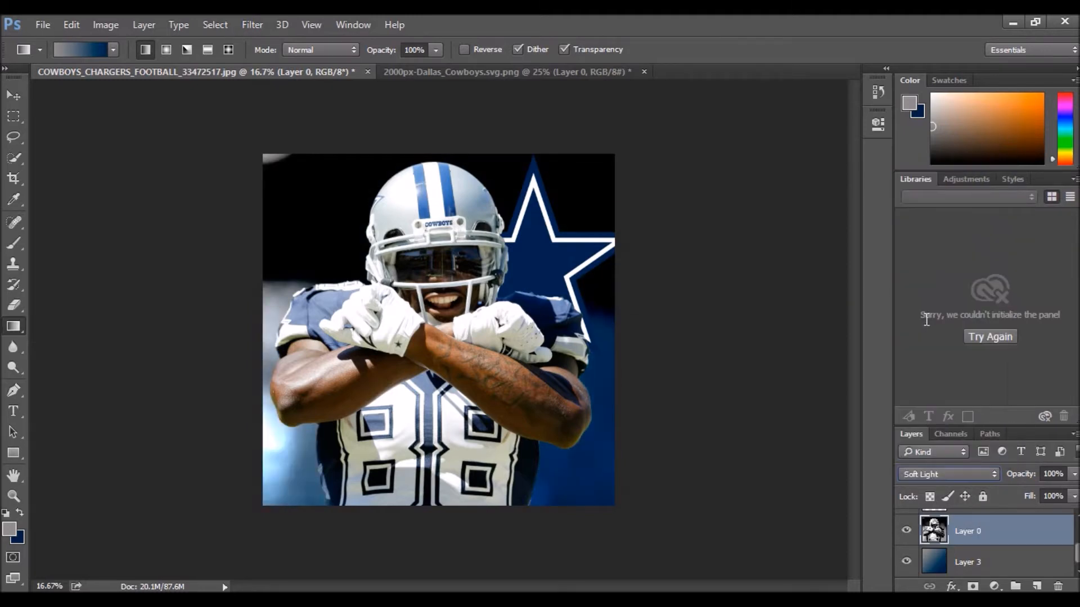
- Set the blend mode of Layer 2, the Cowboys star, to Overlay
{"action": "scroll", "coordinate": [995, 511], "scroll_direction": "up", "scroll_amount": 1}
{"action": "left_click", "coordinate": [984, 531]}
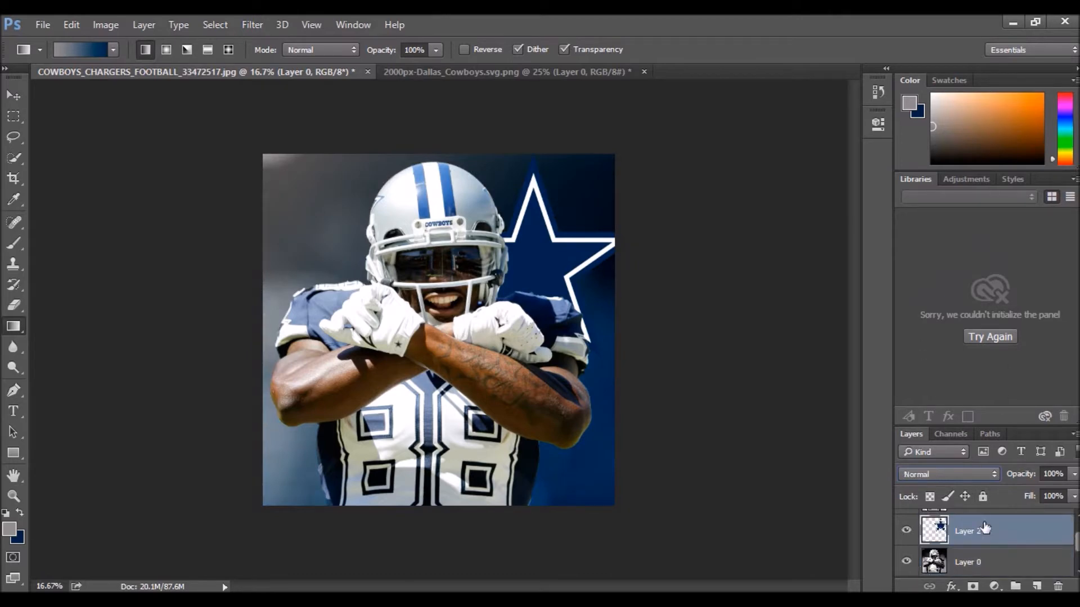
{"action": "left_click", "coordinate": [973, 474]}
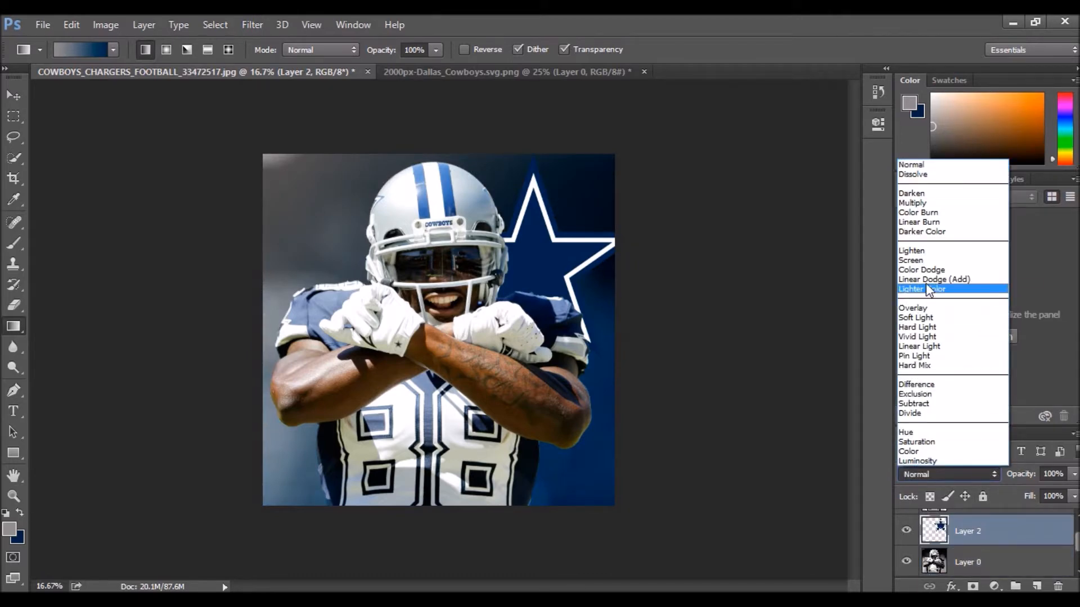
{"action": "left_click", "coordinate": [923, 307]}
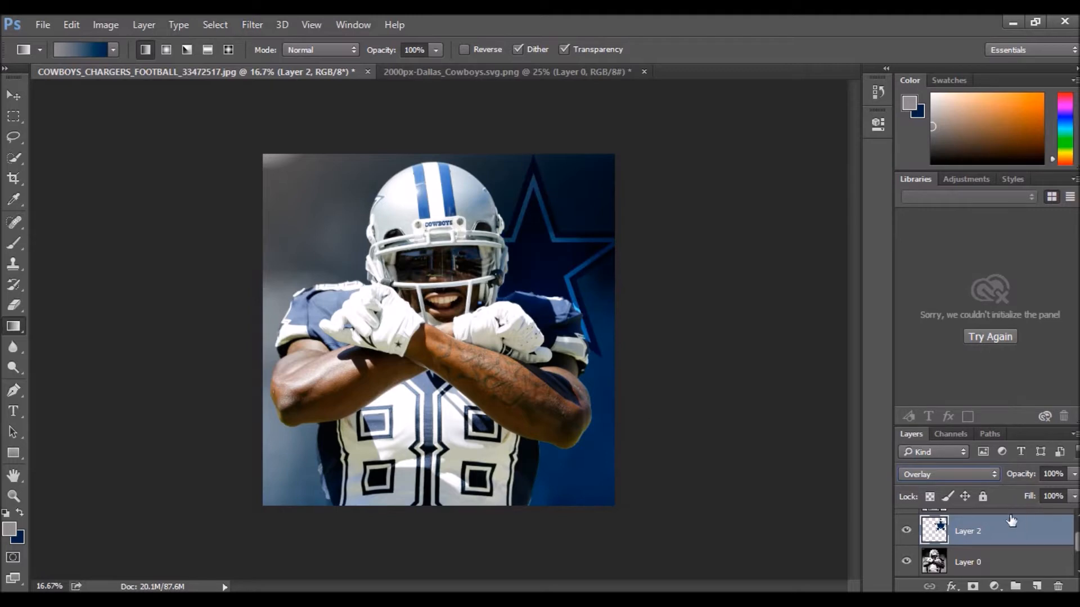
{"action": "key", "text": "Down"}
{"action": "key", "text": "Up"}
- Flatten the image into a single background layer
{"action": "left_click", "coordinate": [145, 50]}
{"action": "right_click", "coordinate": [986, 553]}
{"action": "left_click", "coordinate": [801, 473]}
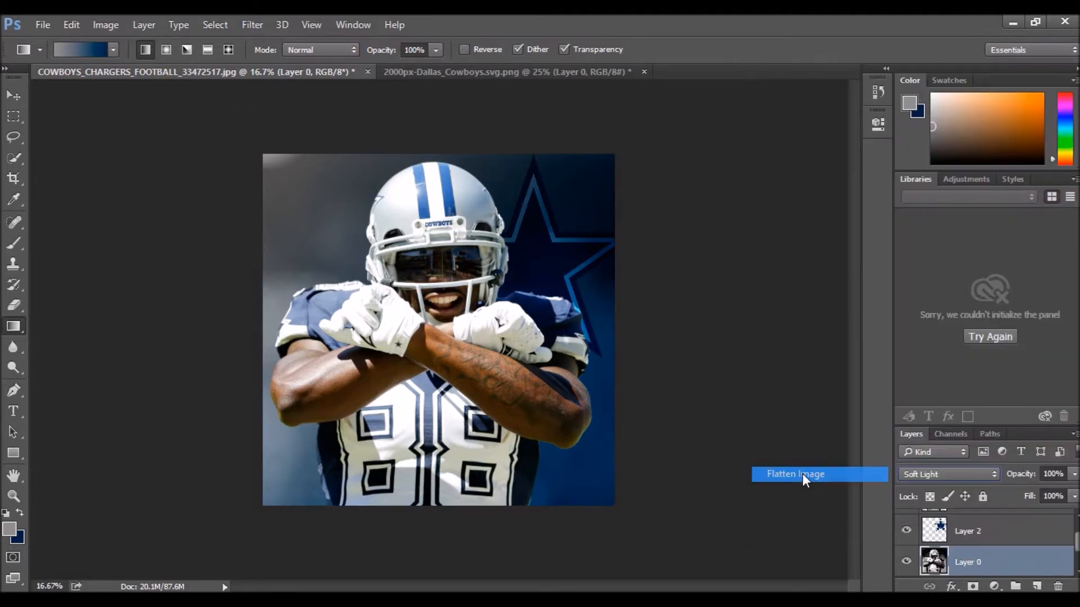
- Start a text layer beside the helmet and swap the foreground and background colors to make the text navy
{"action": "left_click", "coordinate": [20, 413]}
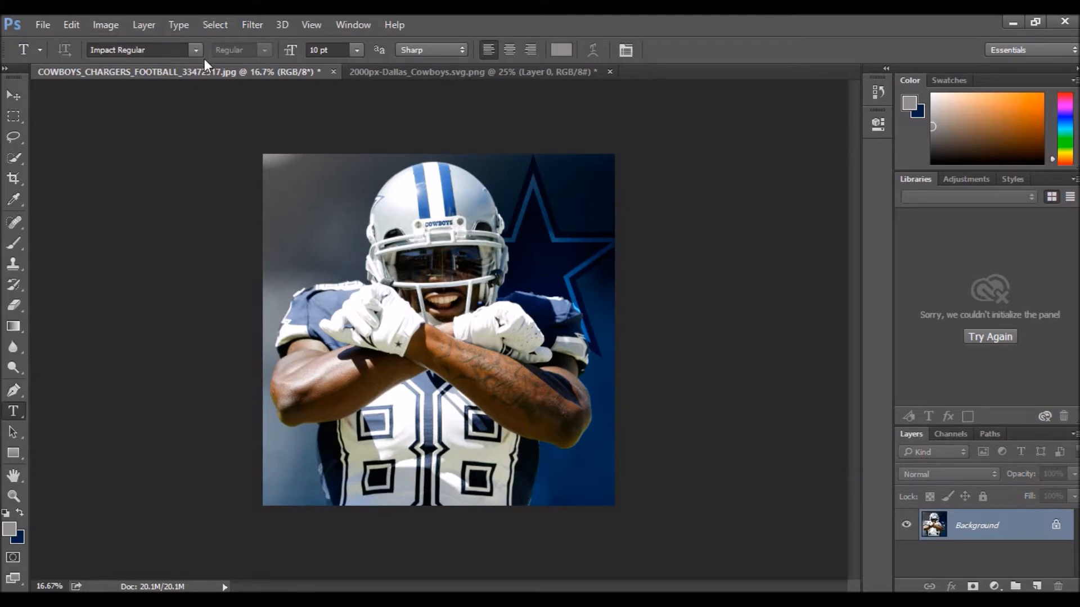
{"action": "left_click", "coordinate": [300, 213]}
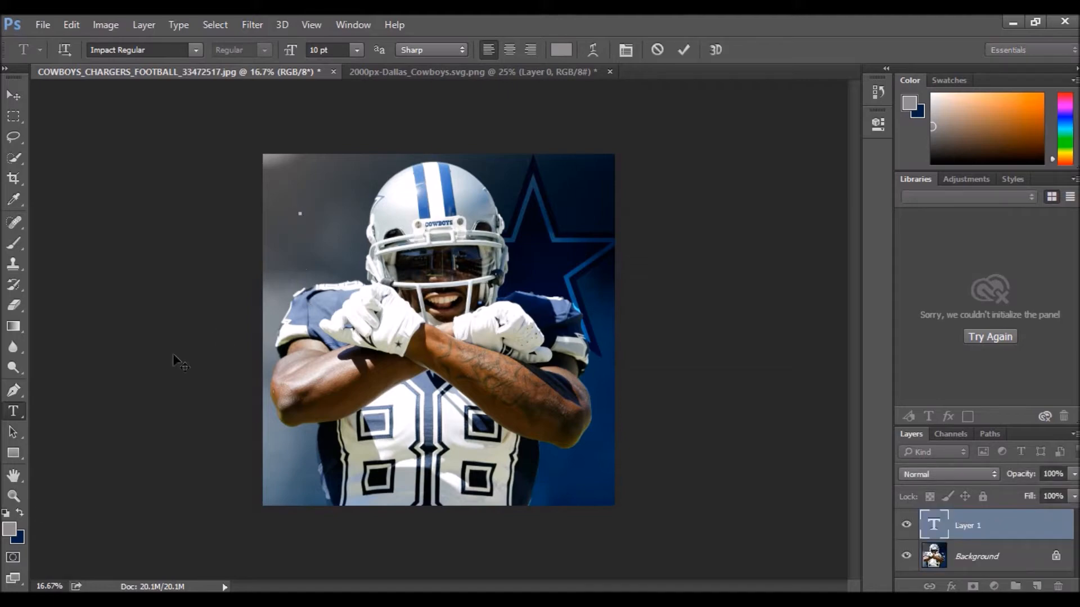
{"action": "left_click", "coordinate": [20, 536]}
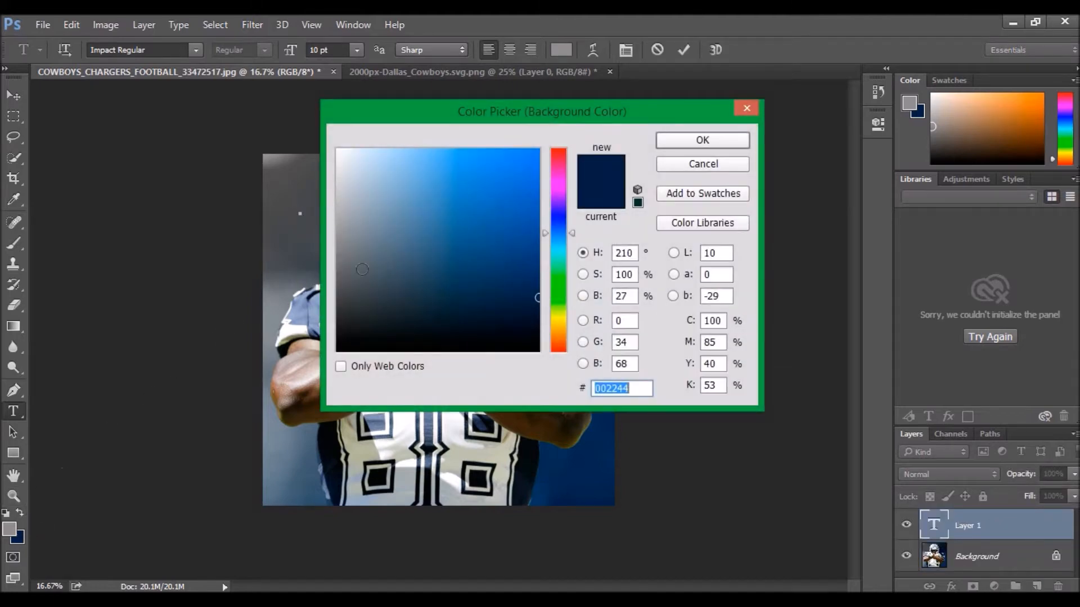
{"action": "left_click", "coordinate": [683, 140]}
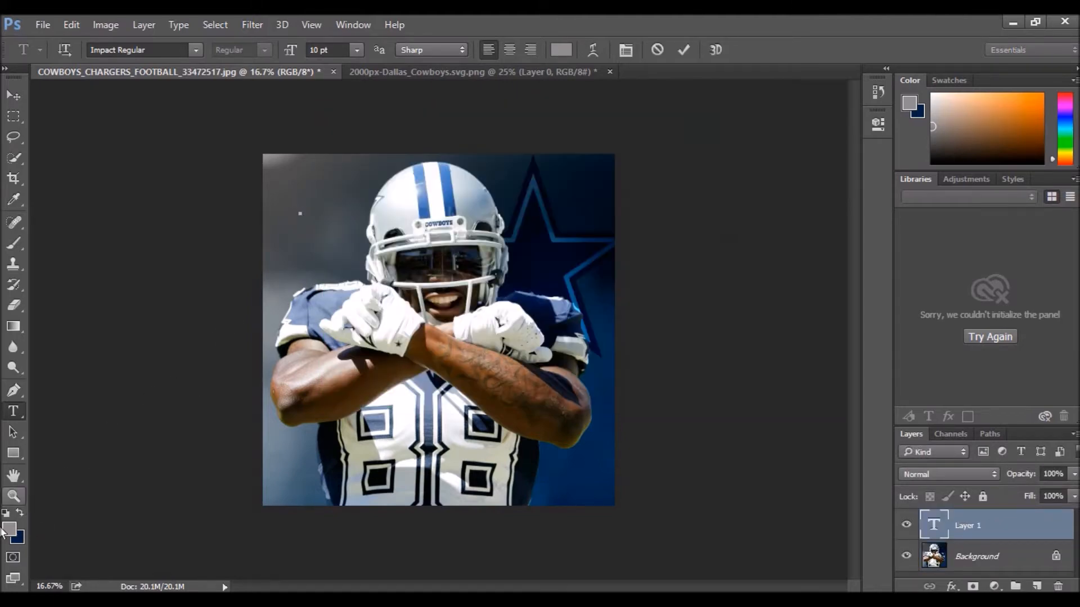
{"action": "left_click", "coordinate": [20, 513]}
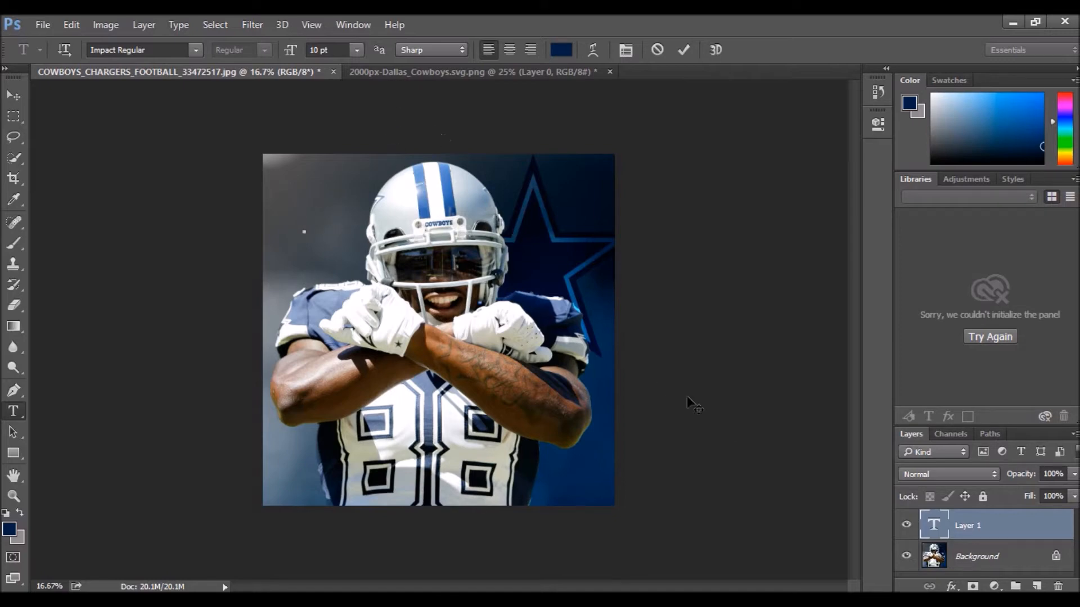
- Delete the trial text layer above the background
{"action": "left_click", "coordinate": [999, 518]}
{"action": "right_click", "coordinate": [982, 539]}
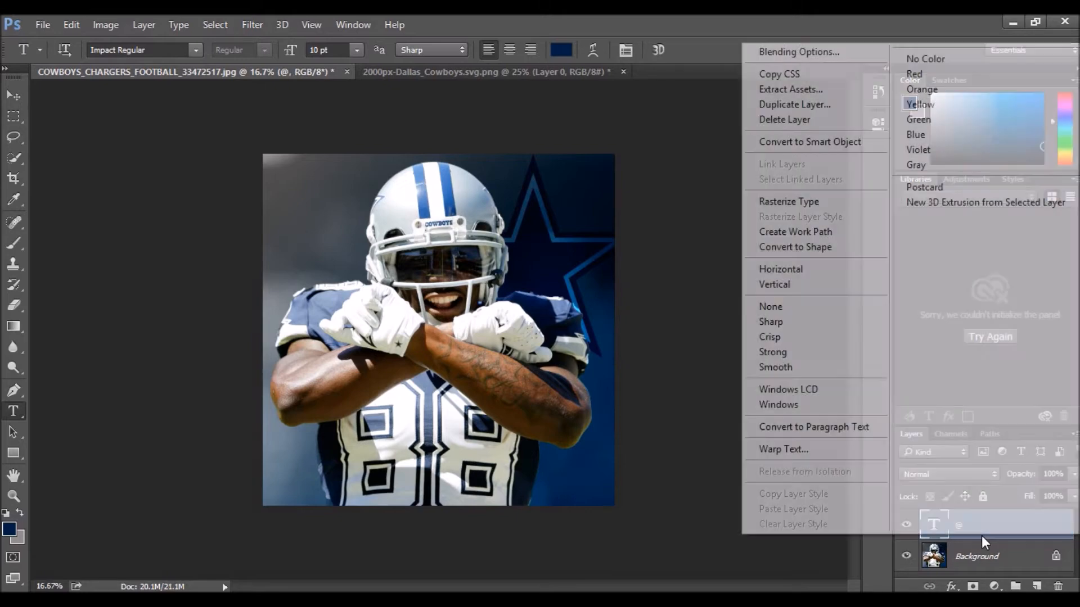
{"action": "left_click", "coordinate": [822, 118]}
{"action": "left_click", "coordinate": [476, 258]}
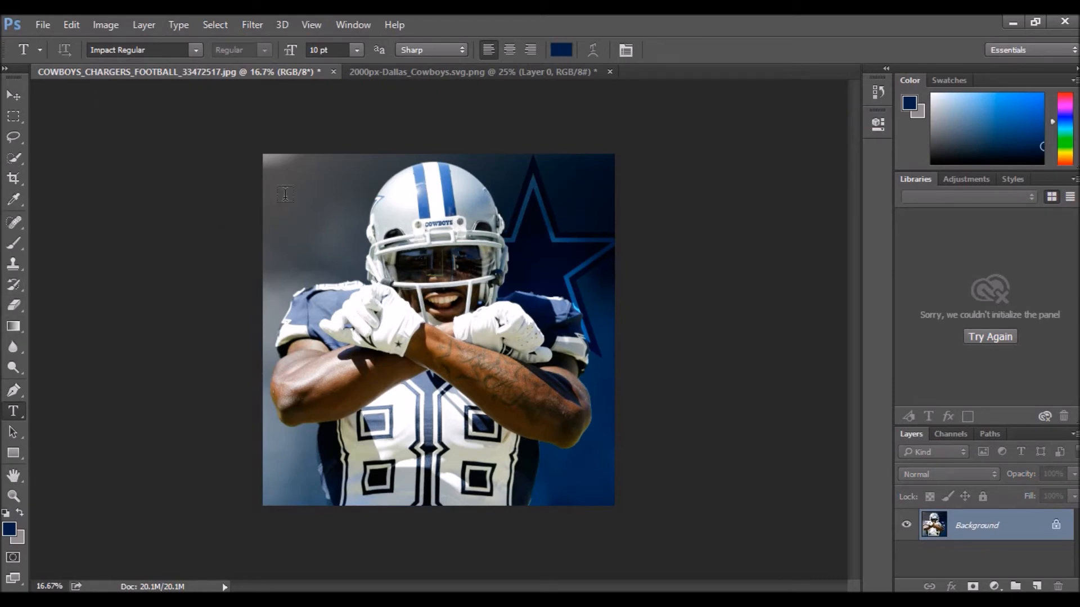
- Try a text layer at 48 pt beside the helmet and delete it
{"action": "left_click", "coordinate": [355, 50]}
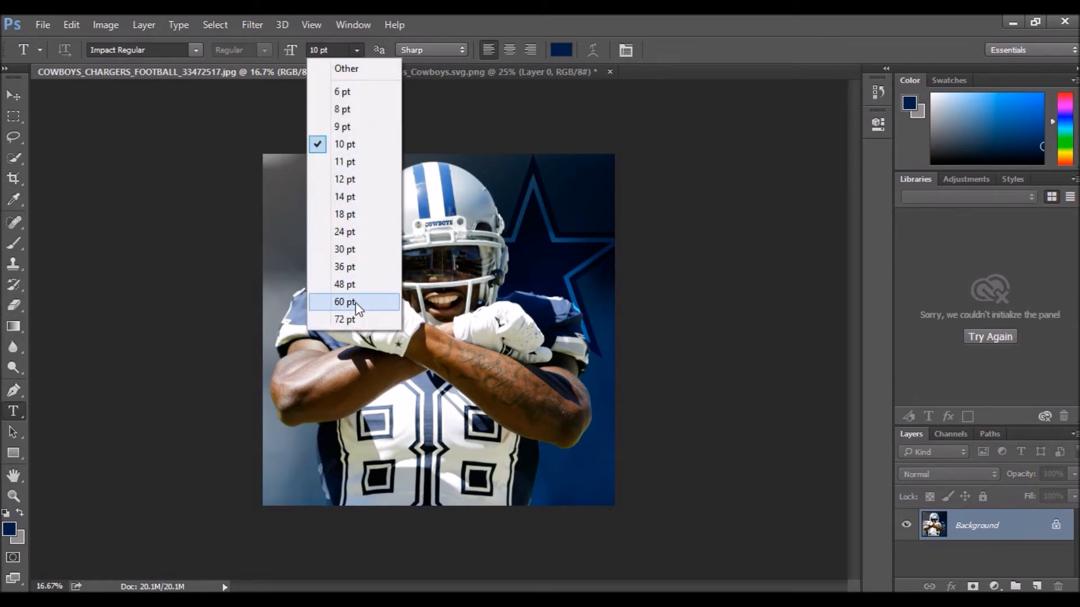
{"action": "left_click", "coordinate": [345, 284]}
{"action": "left_click", "coordinate": [297, 225]}
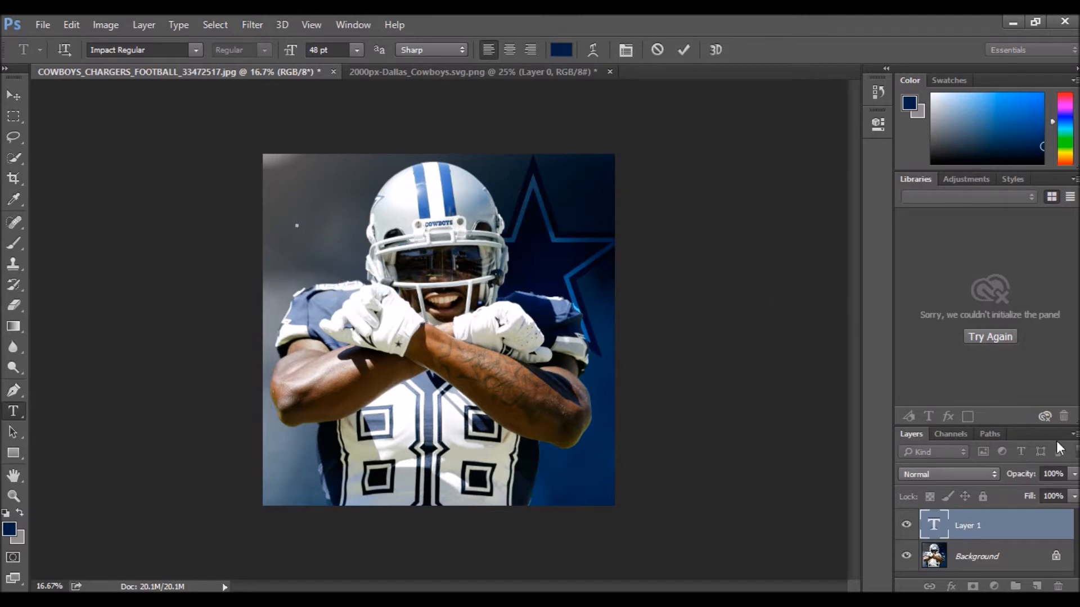
{"action": "left_click", "coordinate": [1017, 533]}
{"action": "right_click", "coordinate": [984, 523]}
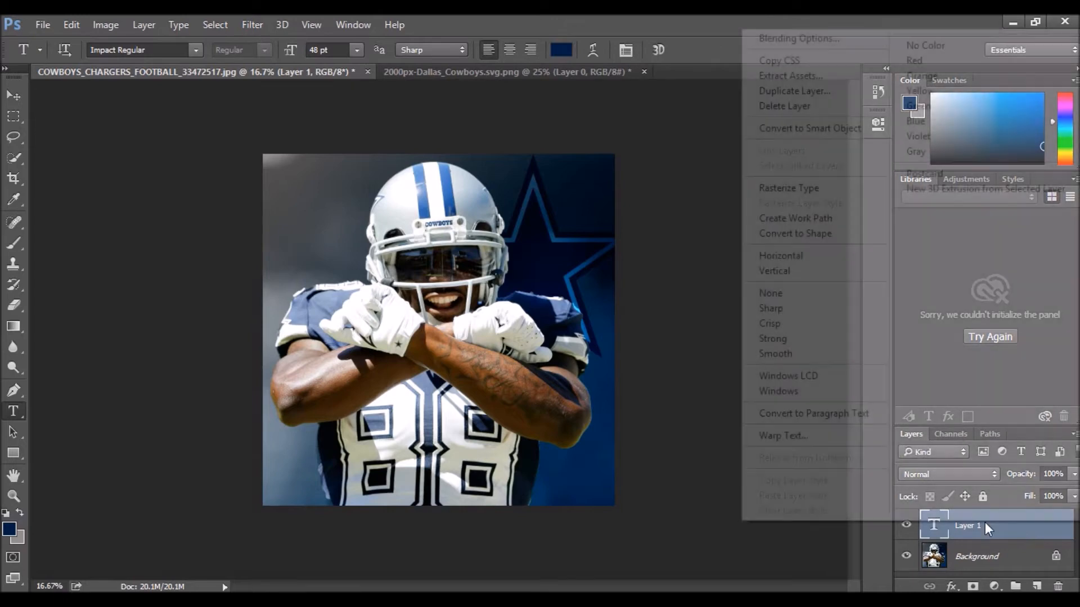
{"action": "left_click", "coordinate": [802, 106]}
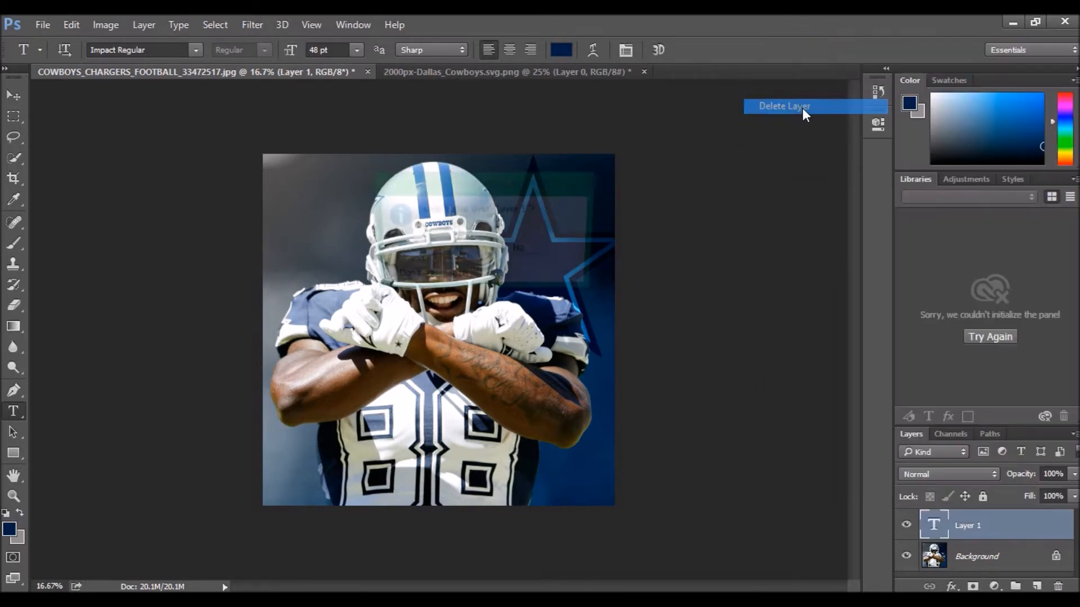
{"action": "left_click", "coordinate": [453, 257]}
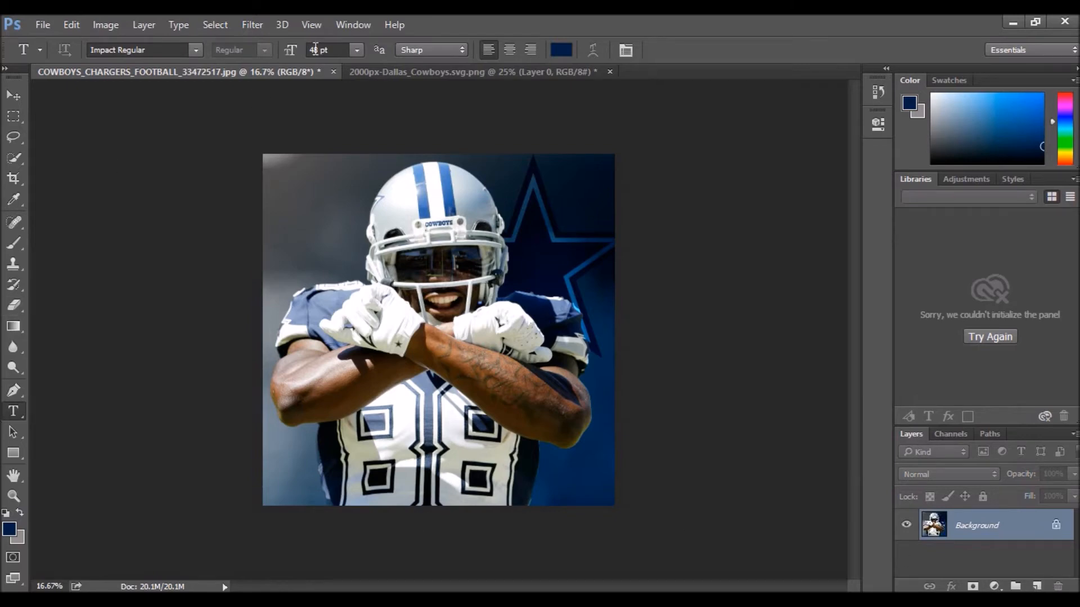
- Add the creator's social media handle as 72 pt navy text and place it beside the helmet, above the shoulder
{"action": "left_click", "coordinate": [359, 46]}
{"action": "left_click", "coordinate": [337, 319]}
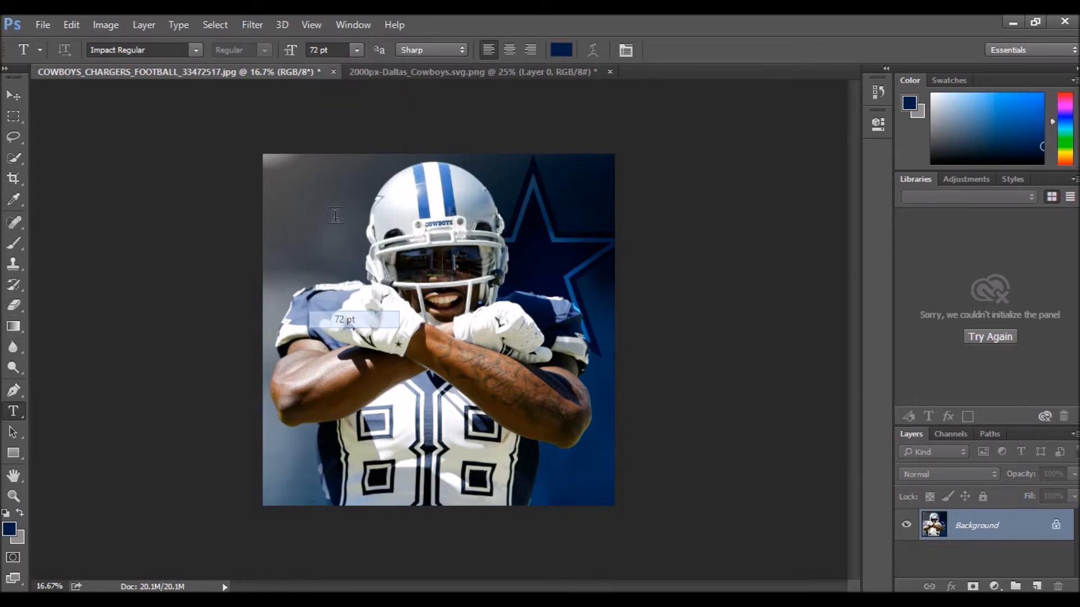
{"action": "left_click", "coordinate": [334, 180]}
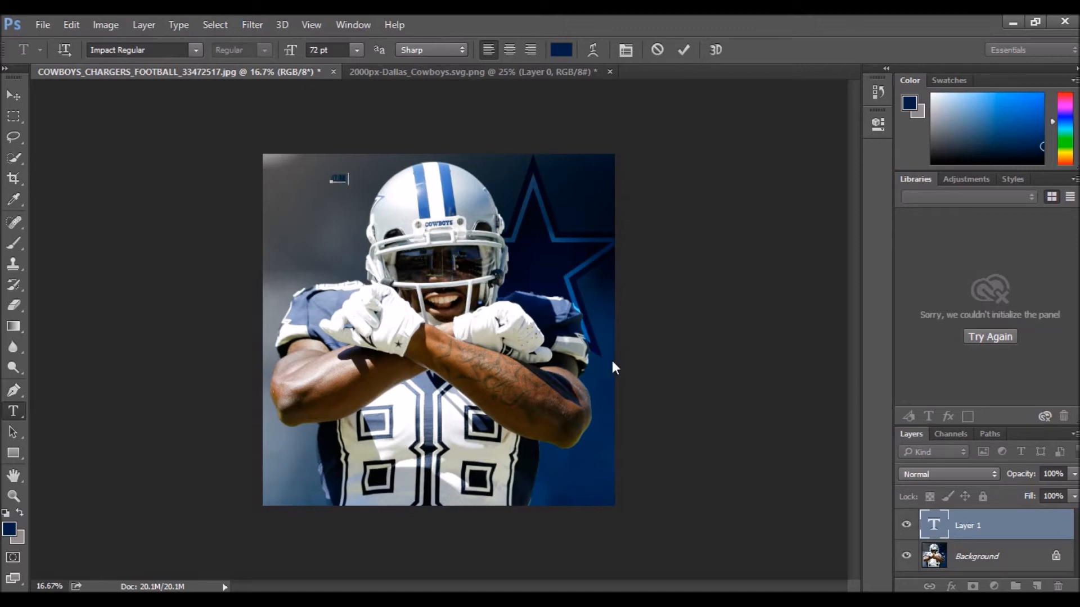
{"action": "type", "text": "@MITCH_GRAPHICS"}
{"action": "left_click_drag", "start_coordinate": [386, 207], "coordinate": [341, 280]}
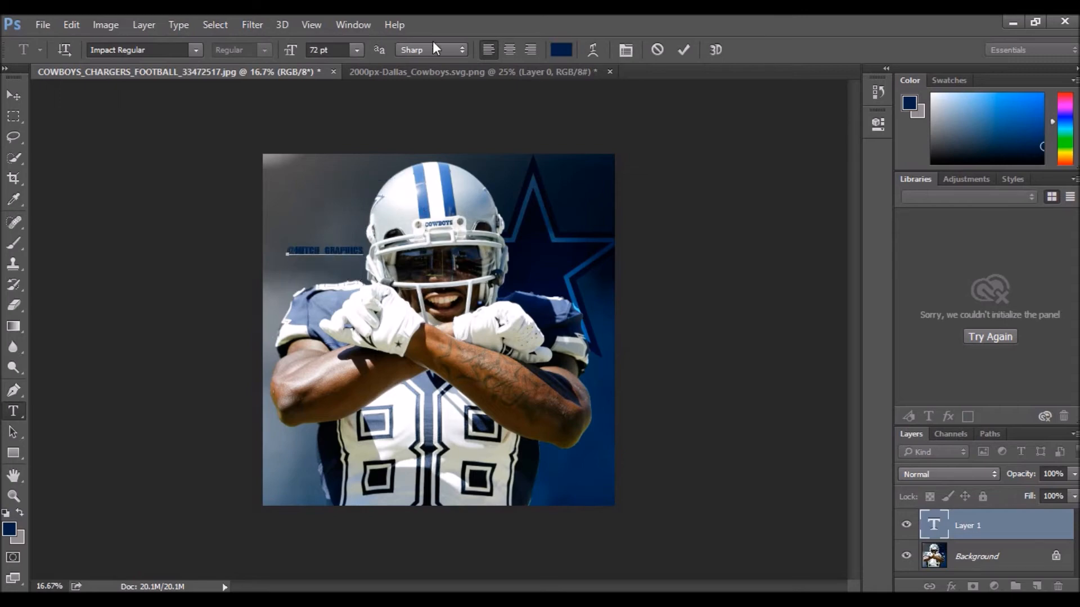
- Warp the handle text with a horizontal Arc at +50% bend and place it so it curves just above the shoulder beside the helmet
{"action": "left_click", "coordinate": [593, 50]}
{"action": "left_click", "coordinate": [538, 167]}
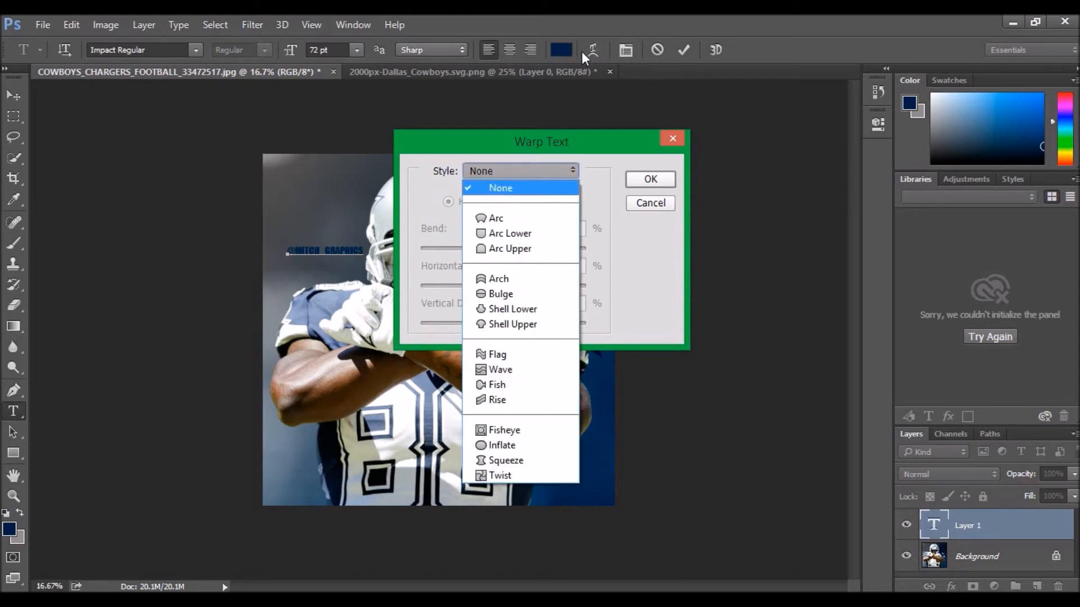
{"action": "left_click", "coordinate": [524, 219]}
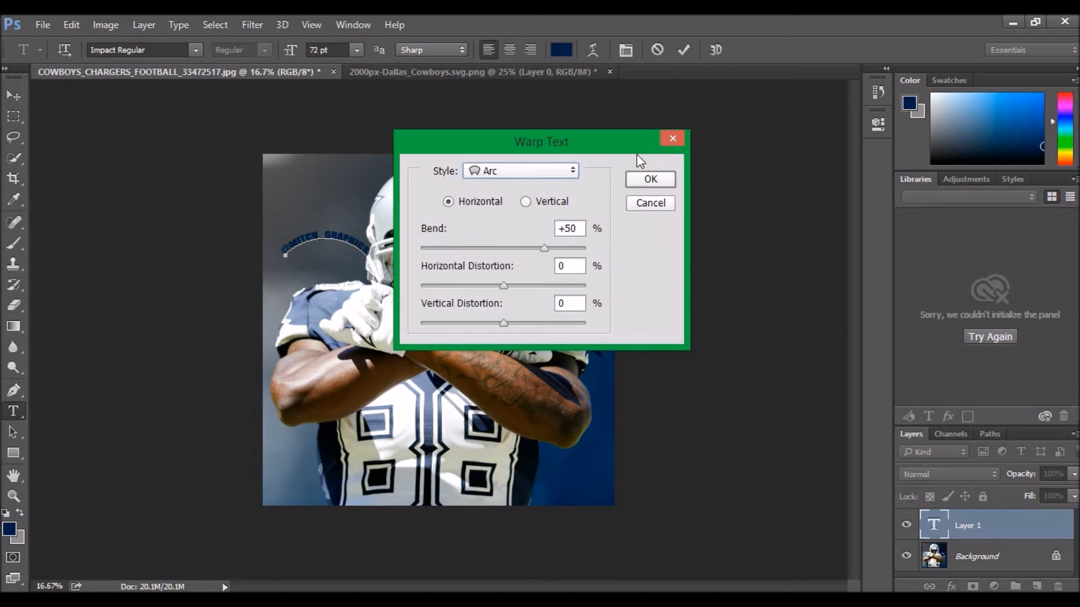
{"action": "left_click", "coordinate": [649, 178]}
{"action": "left_click_drag", "start_coordinate": [343, 249], "coordinate": [456, 175]}
{"action": "left_click_drag", "start_coordinate": [418, 243], "coordinate": [444, 461]}
{"action": "left_click_drag", "start_coordinate": [325, 308], "coordinate": [327, 261]}
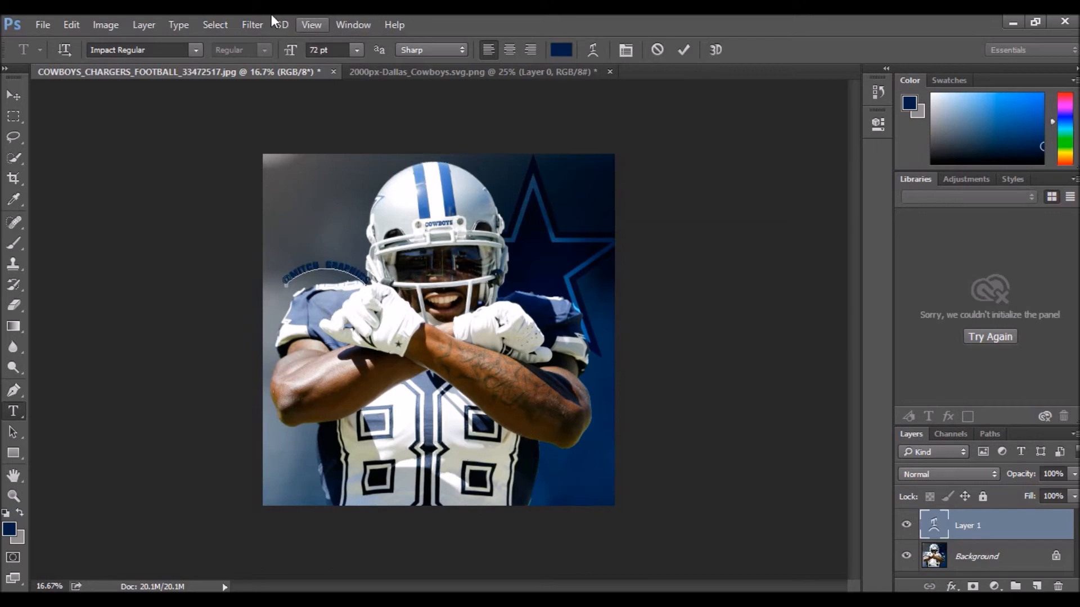
- Save the edit as a JPEG named "Dez Byrant Edit" in the Edits folder, with Maximum quality 10 and the Baseline ("Standard") format
{"action": "left_click", "coordinate": [43, 25]}
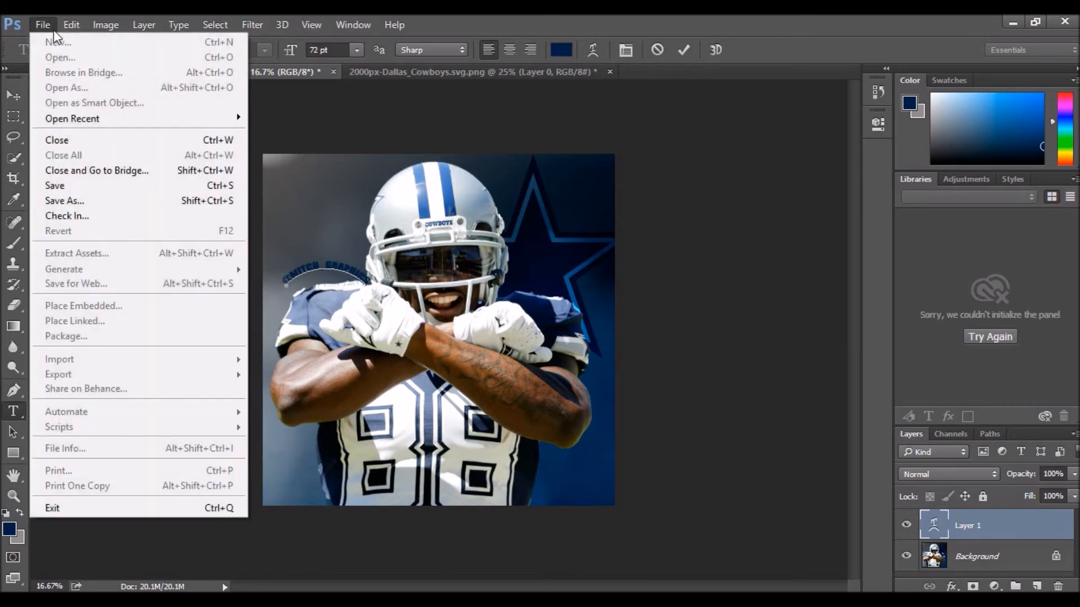
{"action": "left_click", "coordinate": [139, 188]}
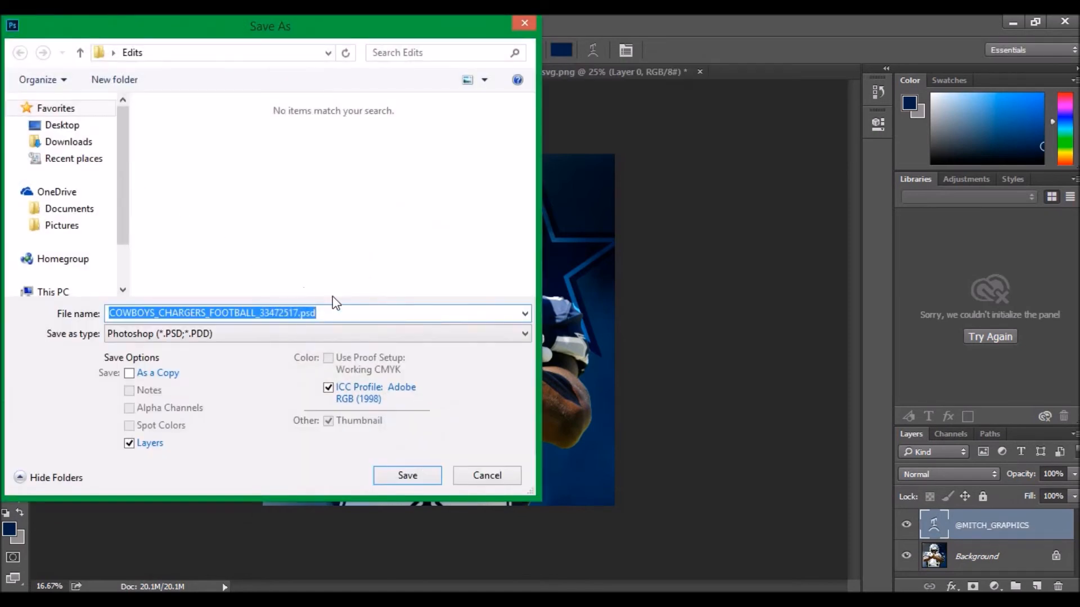
{"action": "left_click", "coordinate": [368, 335]}
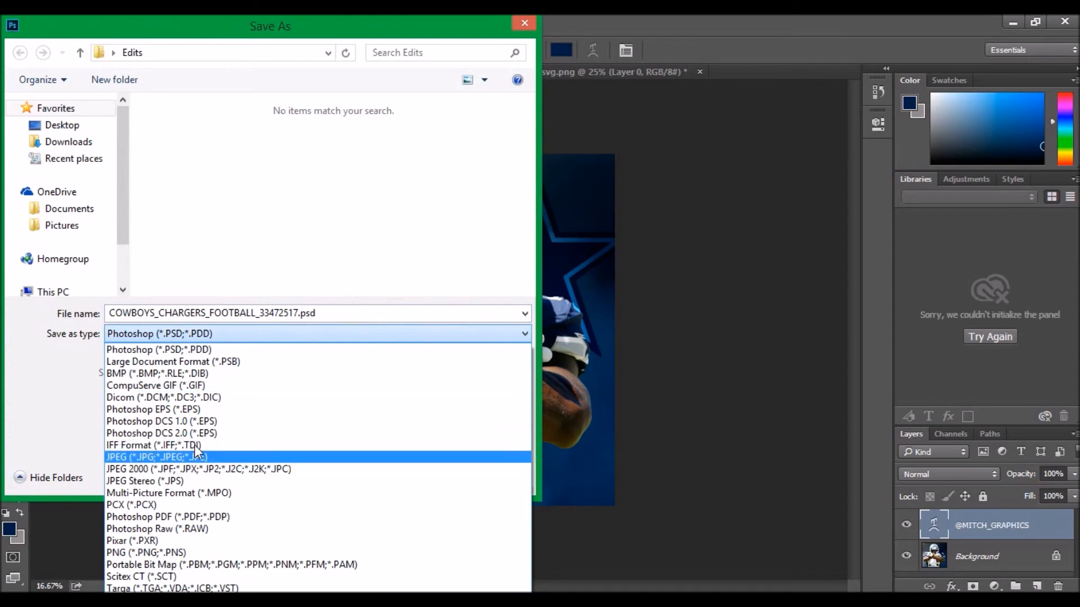
{"action": "left_click", "coordinate": [191, 456]}
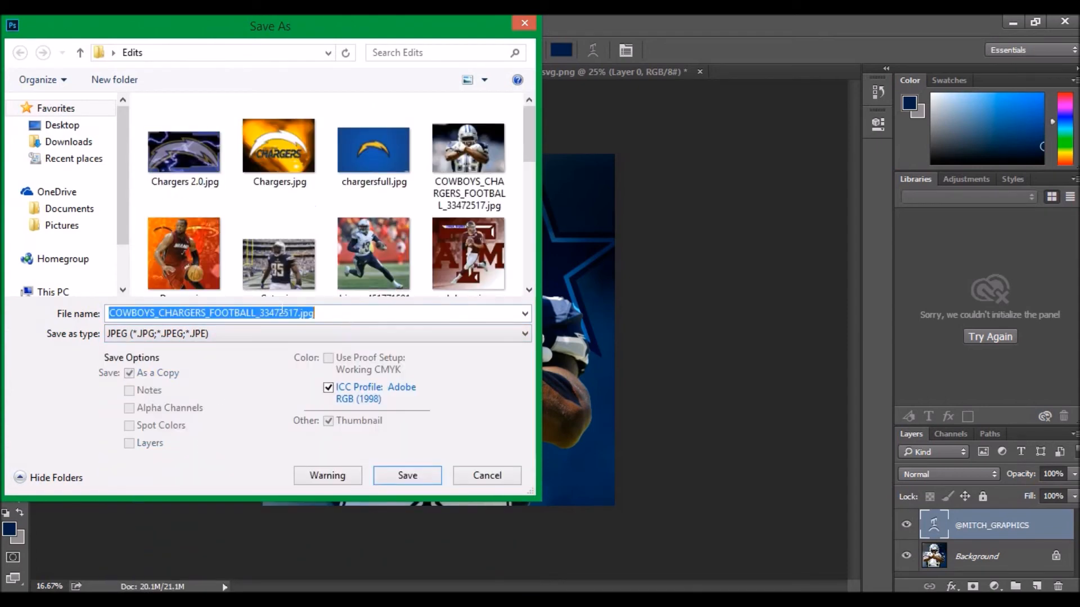
{"action": "type", "text": "Dez "}
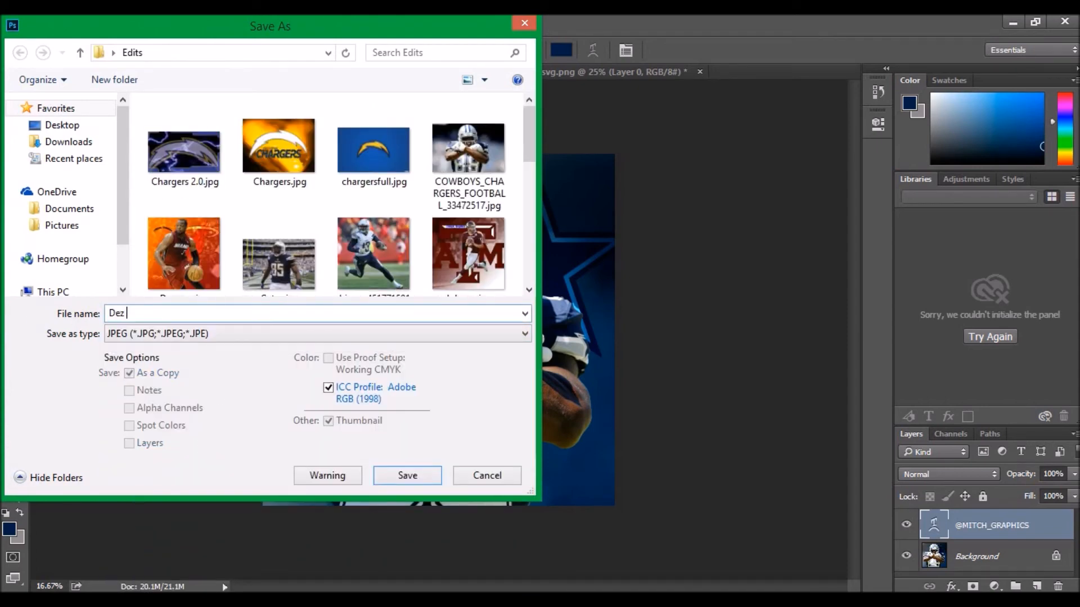
{"action": "type", "text": "Byrant Edit"}
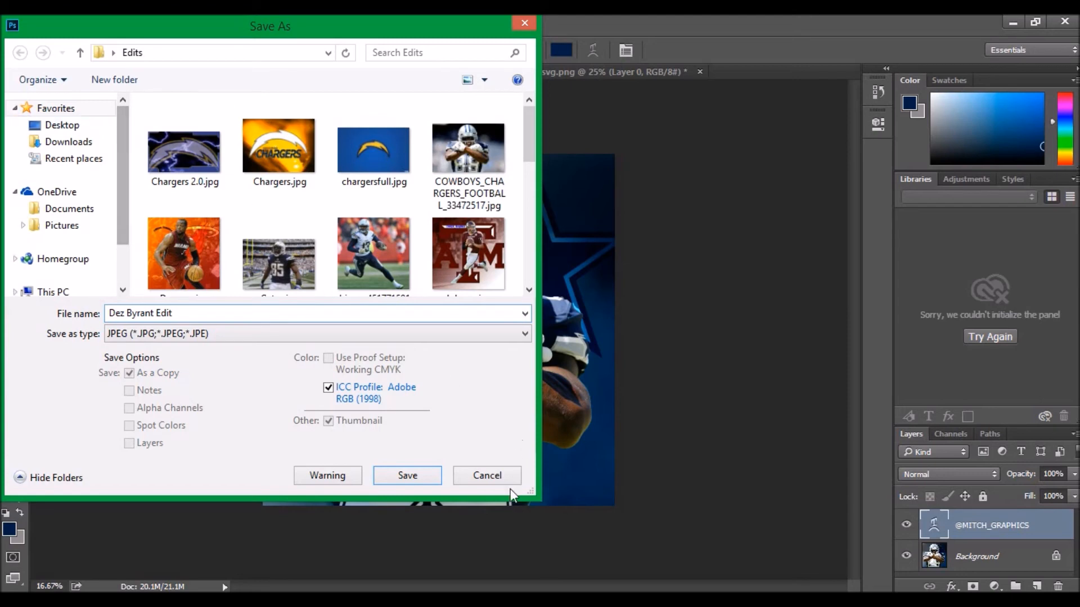
{"action": "left_click", "coordinate": [418, 480]}
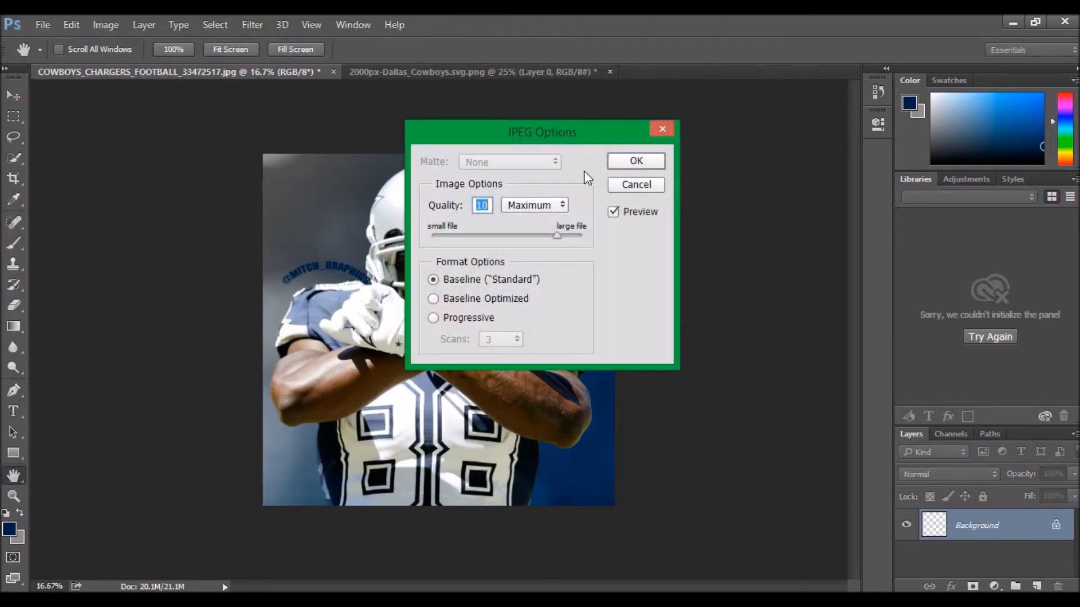
{"action": "left_click", "coordinate": [631, 162]}
- Quit Photoshop without saving changes to either open document, and minimize the browser and Creative Cloud windows to reach the desktop
{"action": "left_click", "coordinate": [1071, 26]}
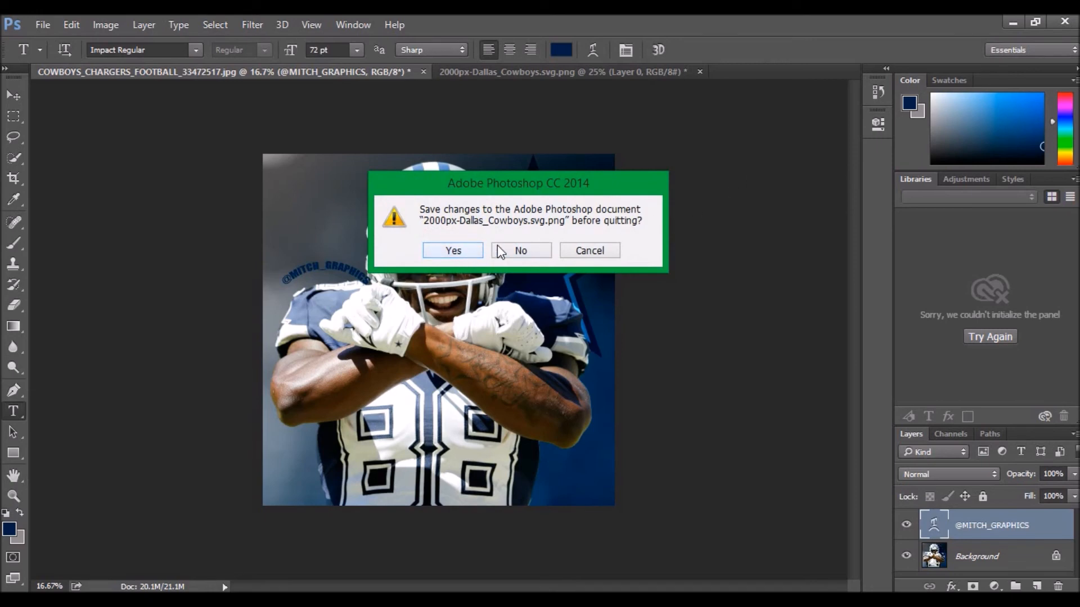
{"action": "left_click", "coordinate": [518, 247]}
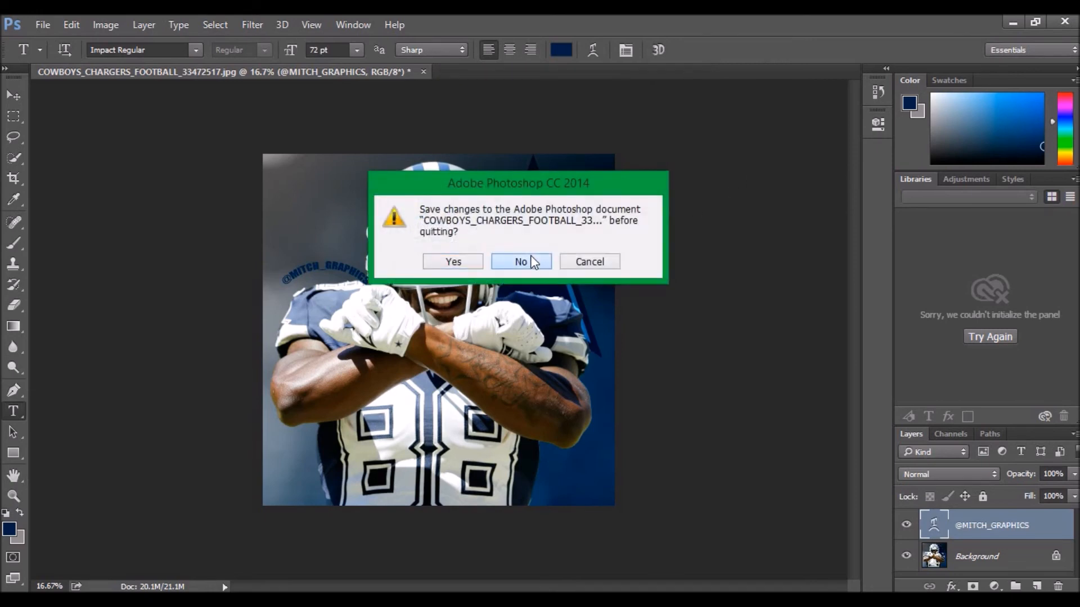
{"action": "left_click", "coordinate": [526, 247]}
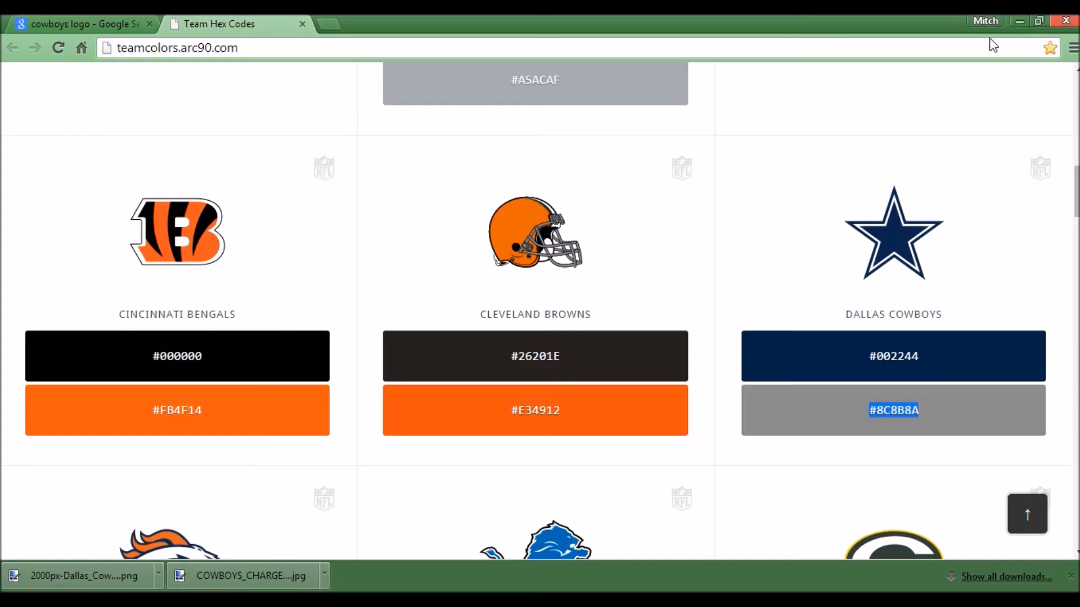
{"action": "left_click", "coordinate": [1019, 21]}
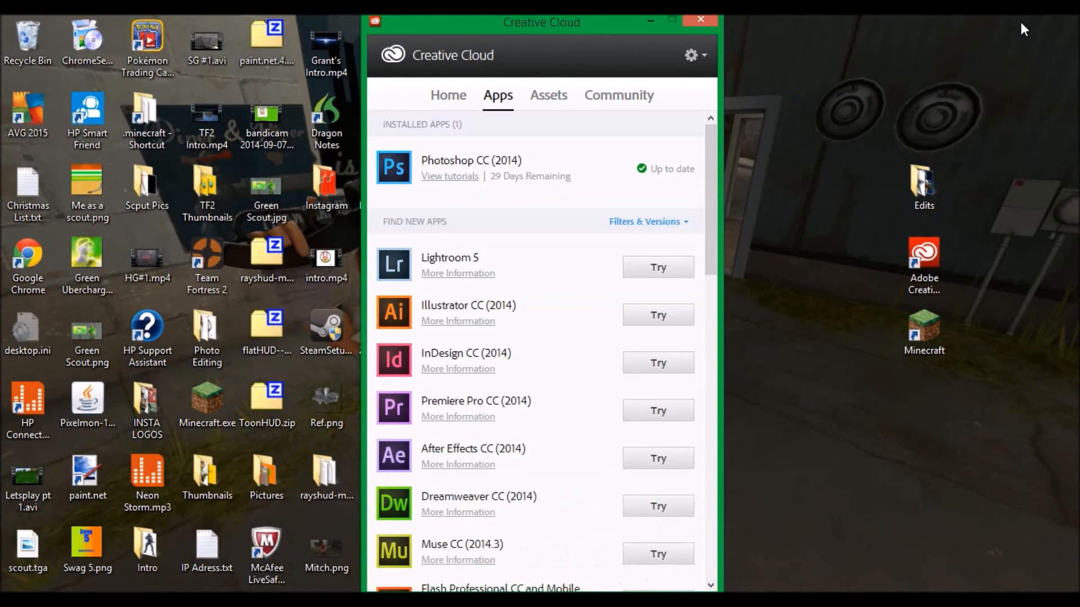
{"action": "left_click", "coordinate": [656, 23]}
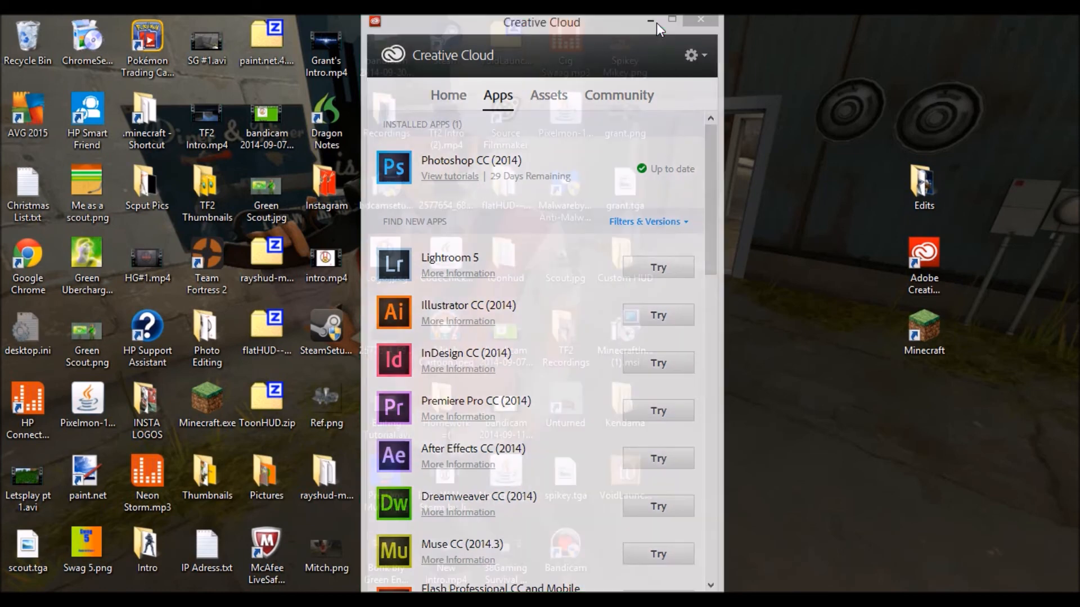